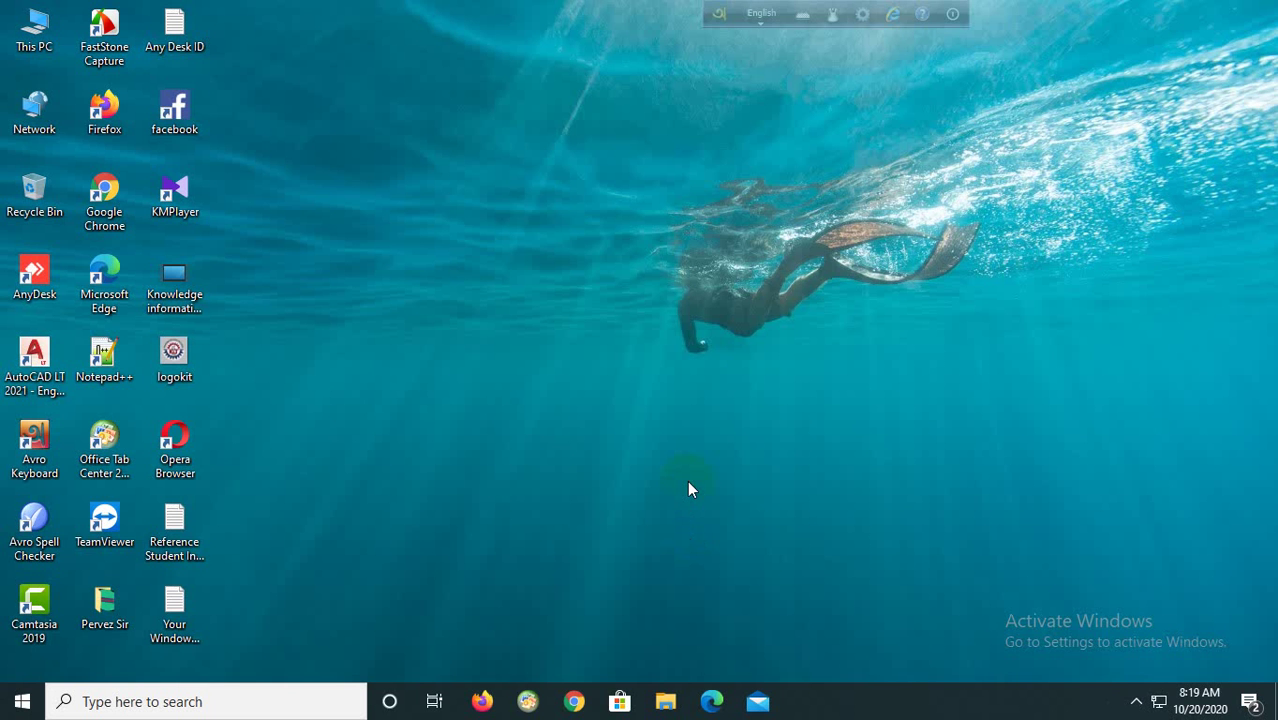
Find and open the Windows On-Screen Keyboard and position its window in the middle of the desktop.
{"action": "left_click_drag", "start_coordinate": [722, 15], "coordinate": [874, 16]}
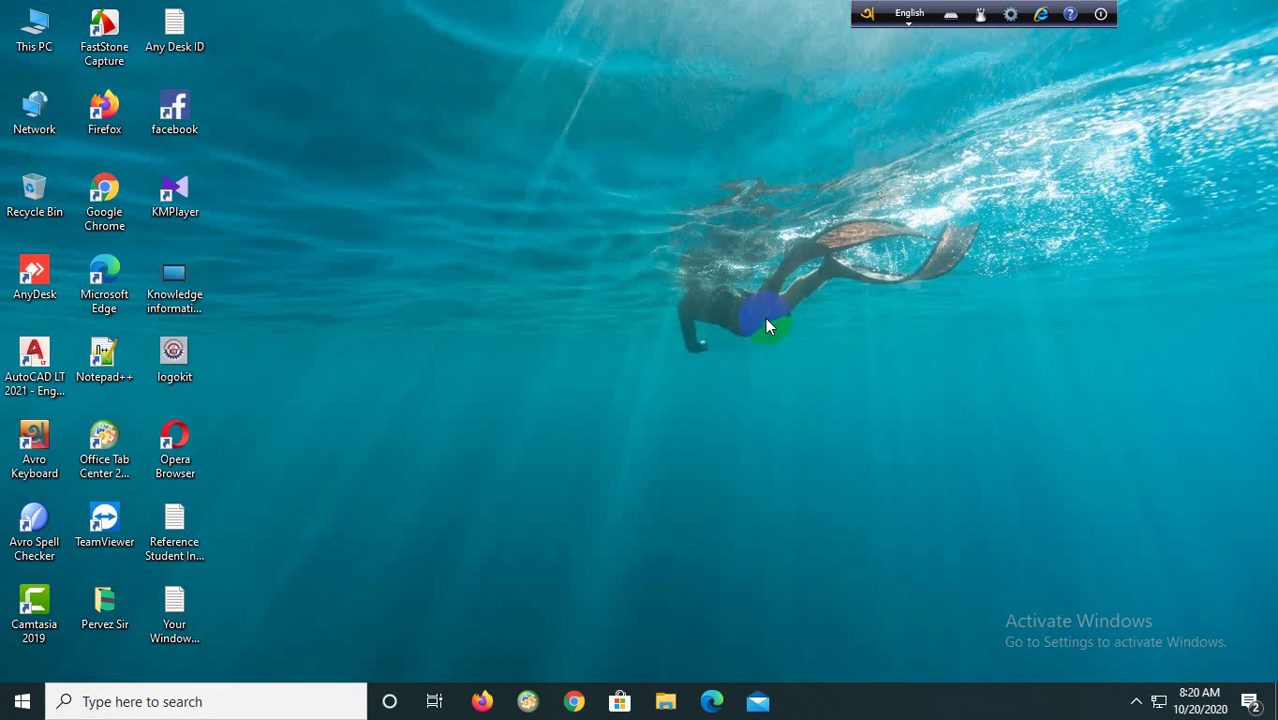
{"action": "left_click", "coordinate": [126, 702]}
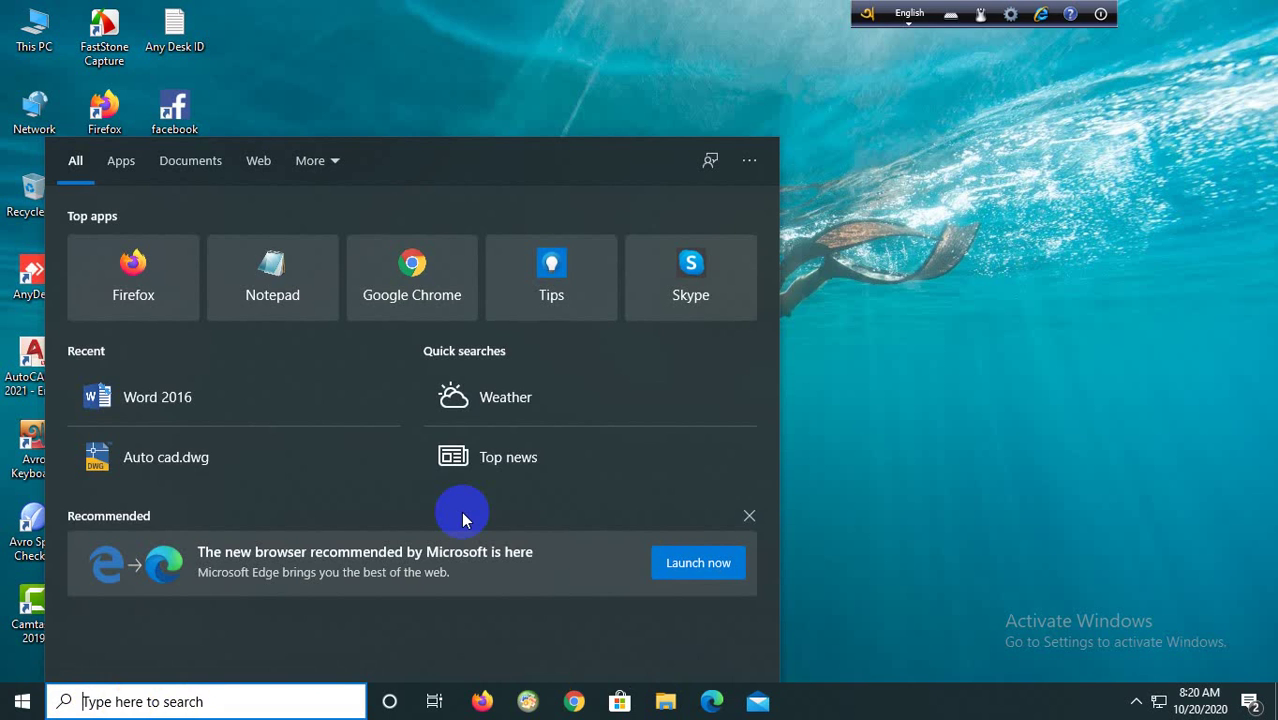
{"action": "type", "text": "key"}
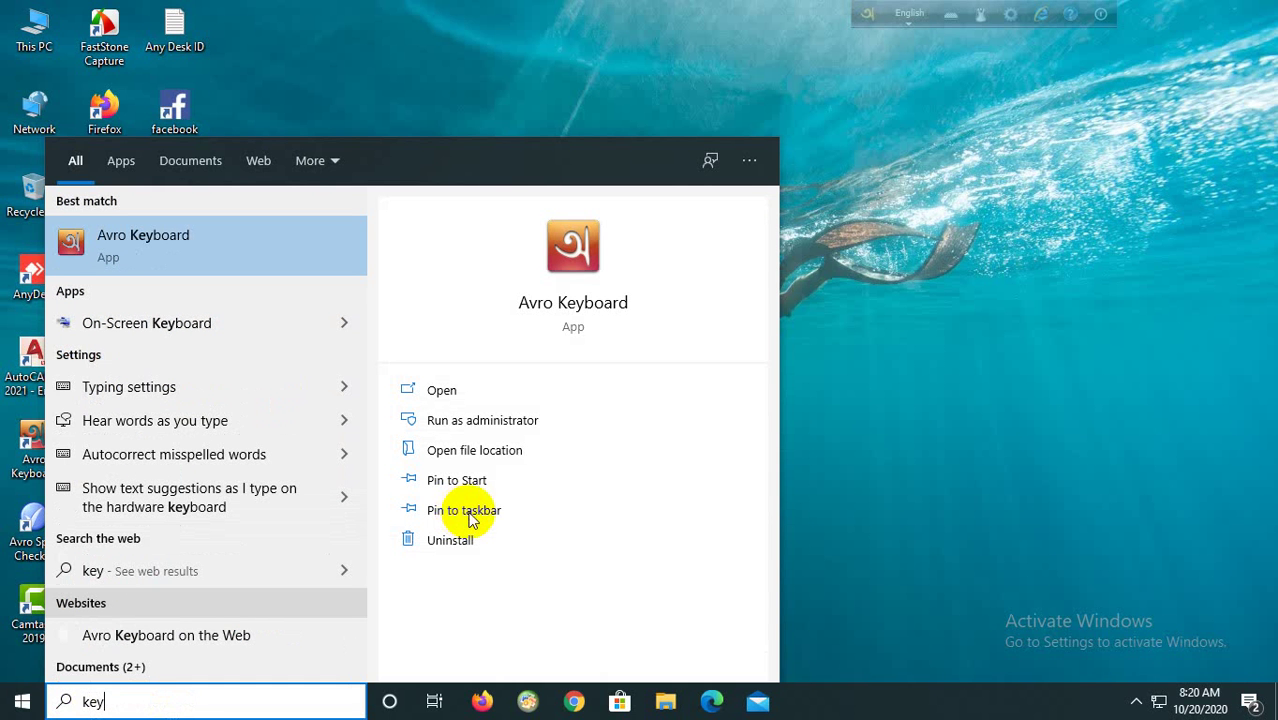
{"action": "left_click", "coordinate": [158, 330]}
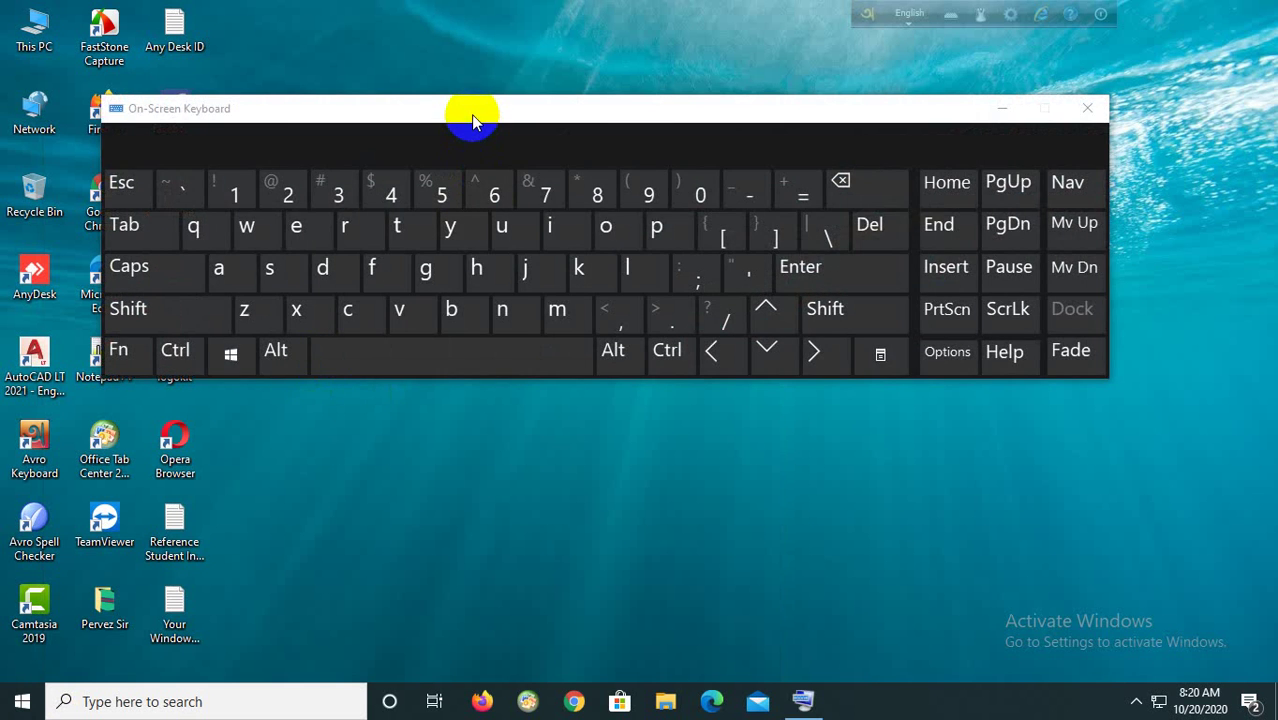
{"action": "left_click_drag", "start_coordinate": [471, 114], "coordinate": [523, 398]}
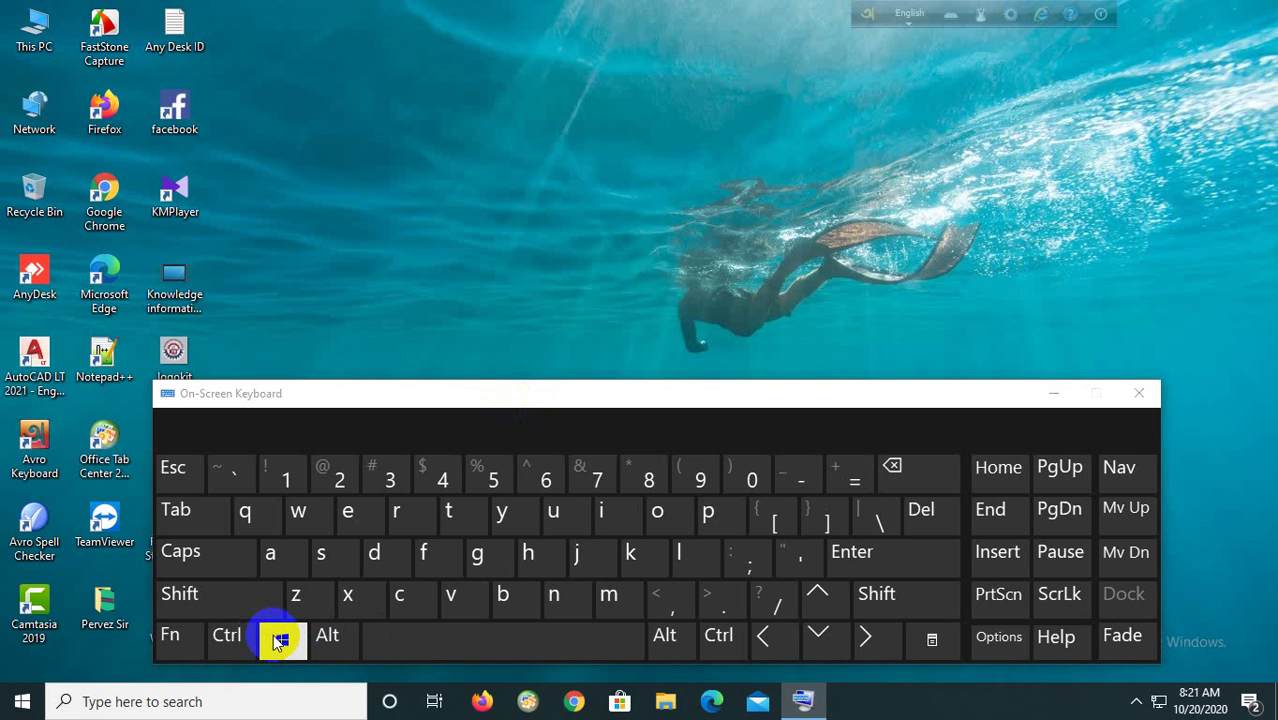
{"action": "left_click_drag", "start_coordinate": [396, 400], "coordinate": [452, 196]}
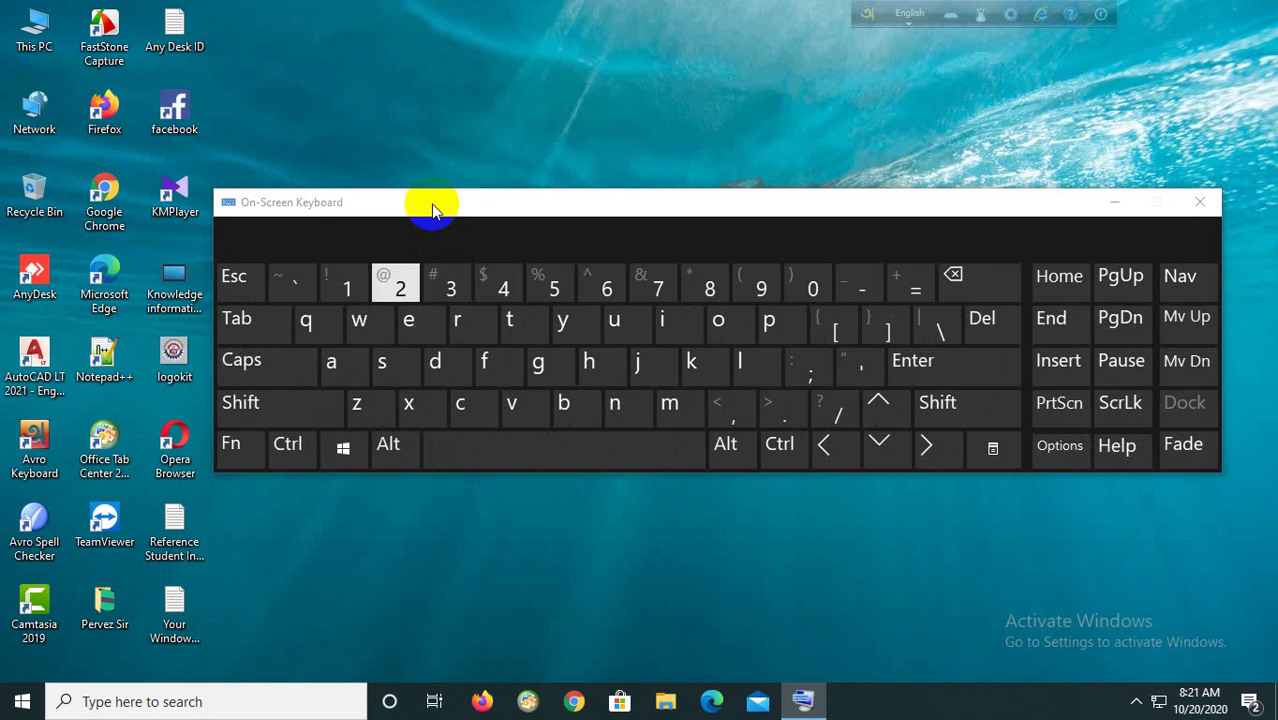
{"action": "left_click_drag", "start_coordinate": [422, 206], "coordinate": [383, 302]}
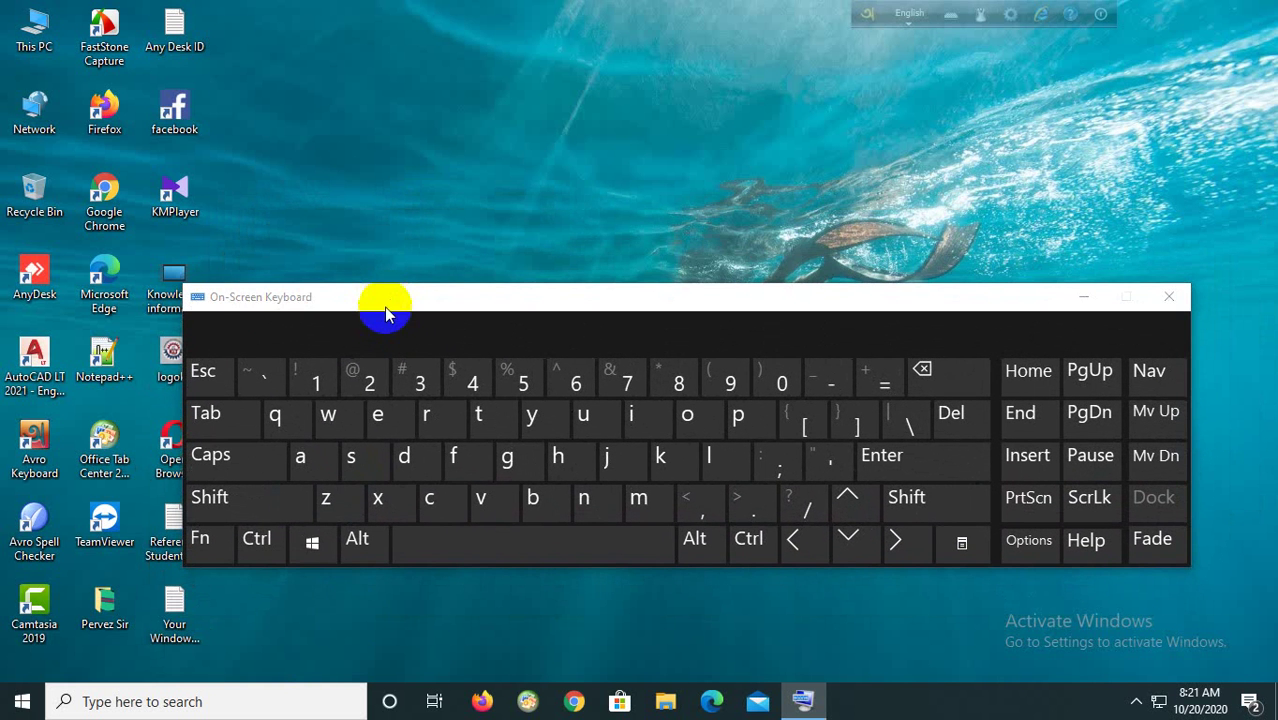
Bring up the Run dialog using the On-Screen Keyboard, and close the On-Screen Keyboard.
{"action": "left_click", "coordinate": [316, 548]}
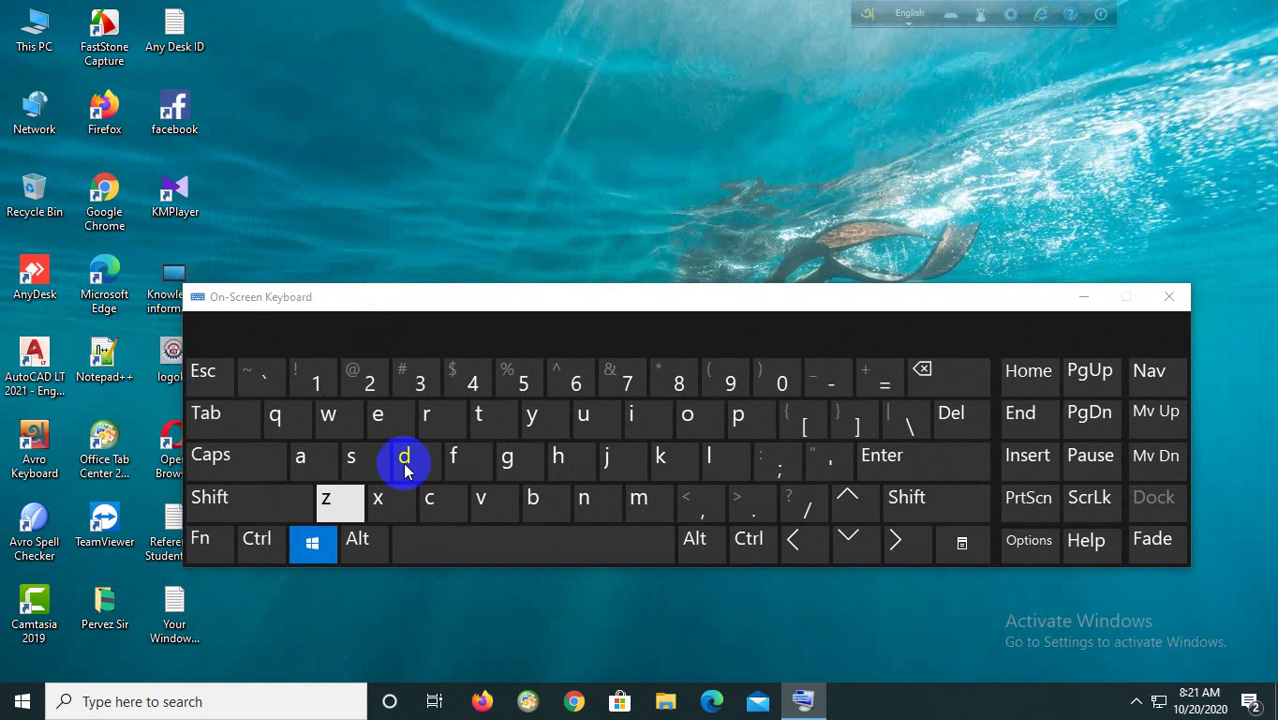
{"action": "left_click", "coordinate": [428, 416]}
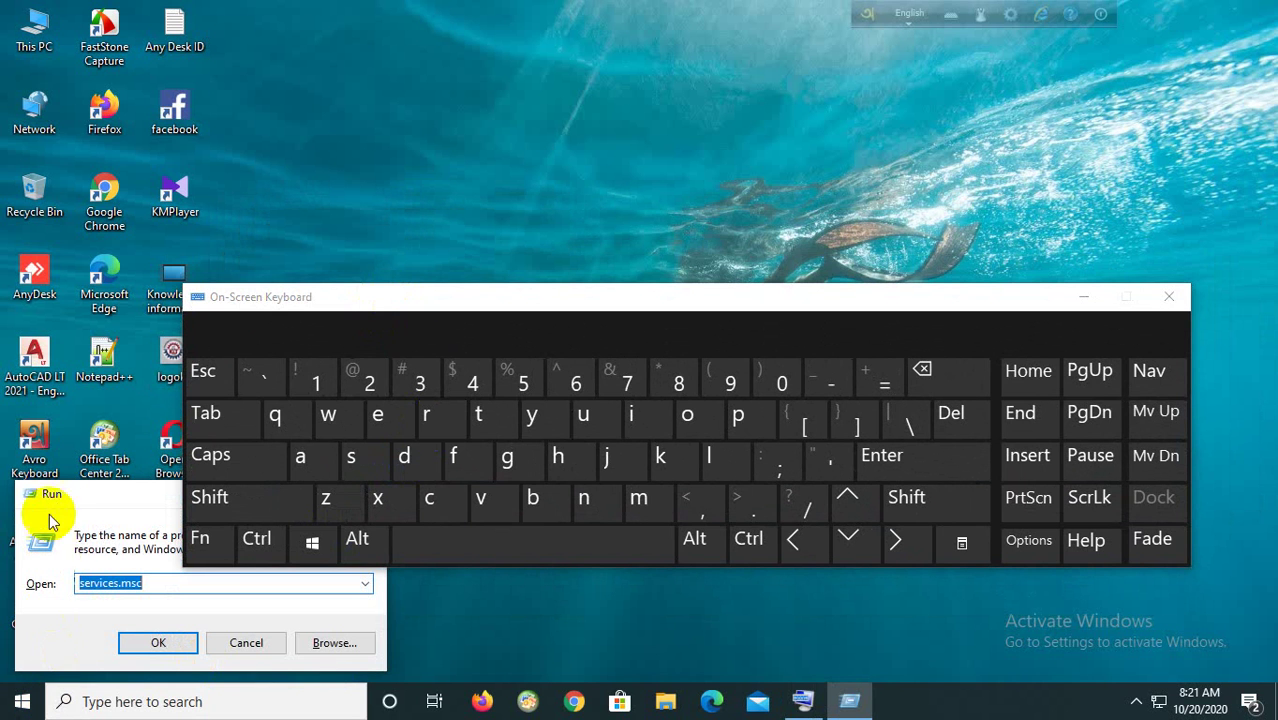
{"action": "left_click", "coordinate": [1170, 298]}
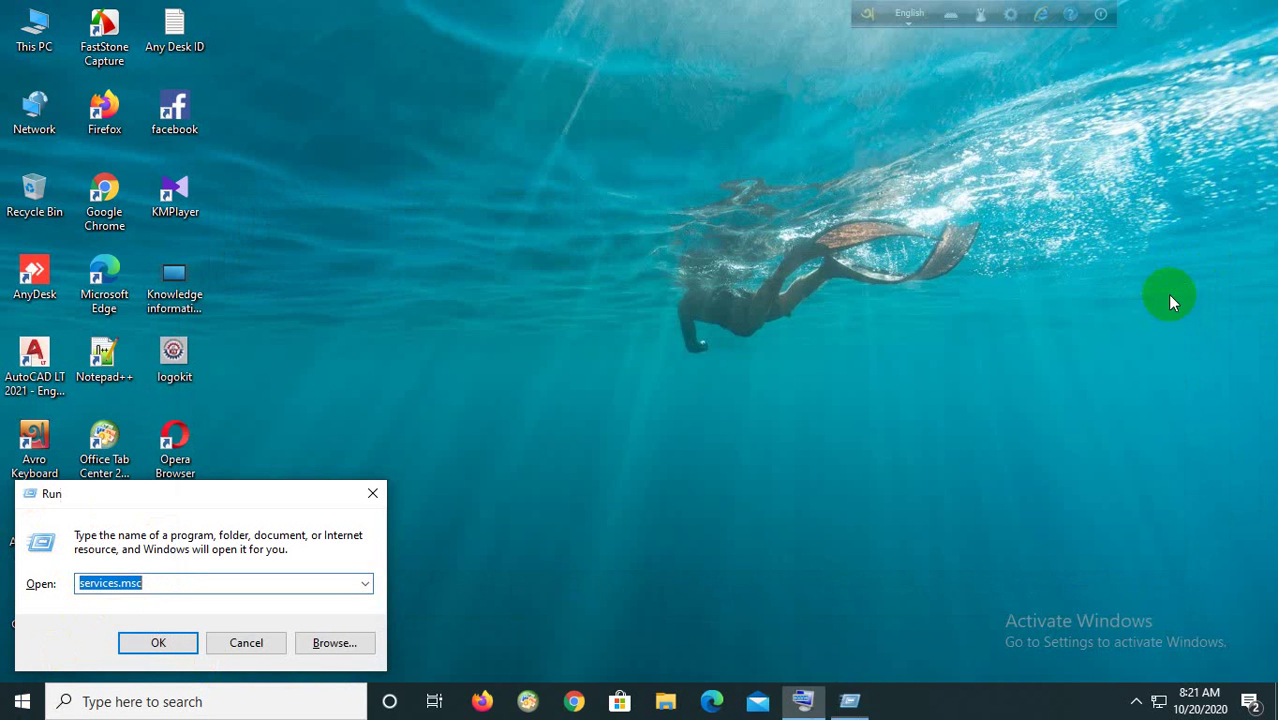
Launch Word by running winword and create a blank document.
{"action": "left_click_drag", "start_coordinate": [232, 497], "coordinate": [566, 347]}
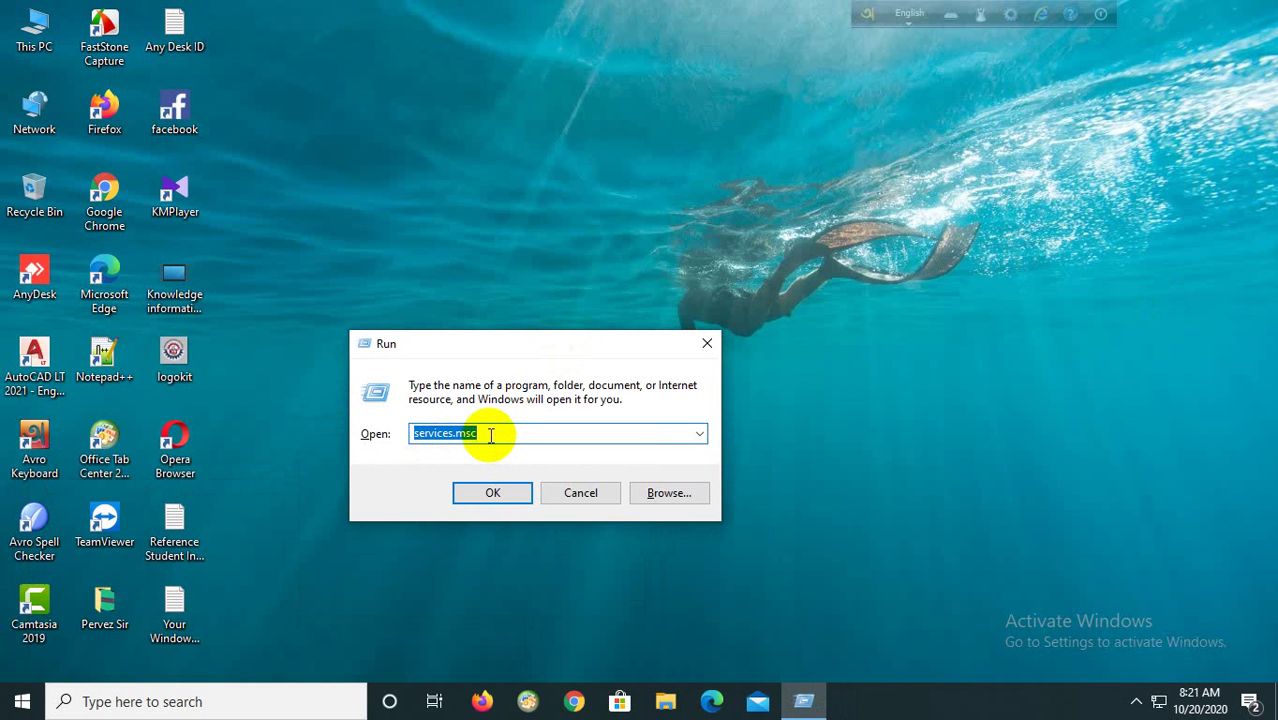
{"action": "type", "text": "win"}
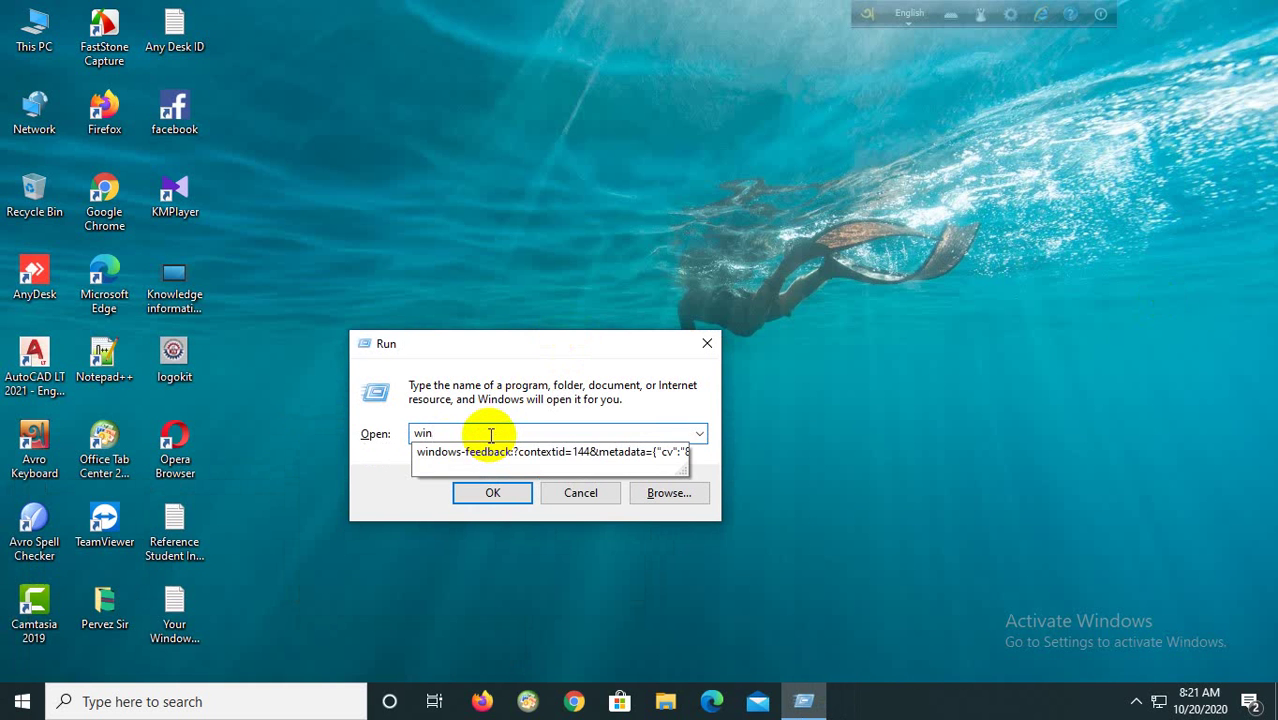
{"action": "type", "text": "word"}
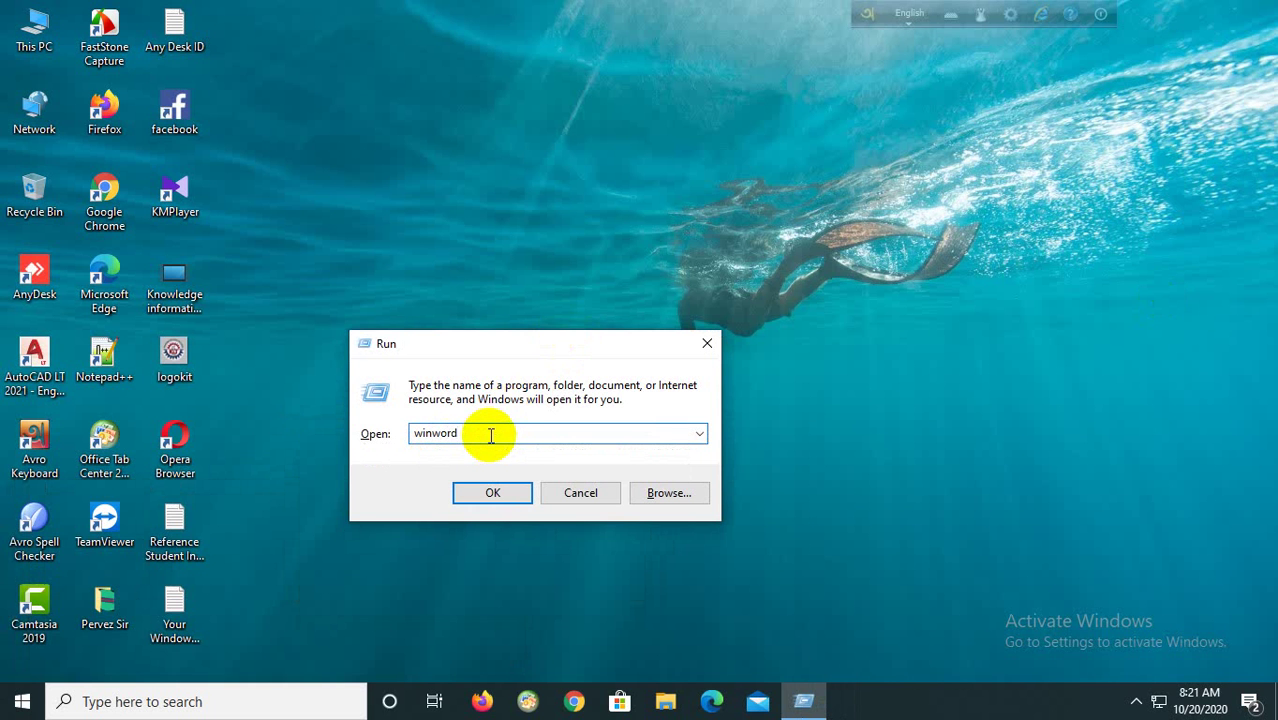
{"action": "left_click", "coordinate": [506, 498]}
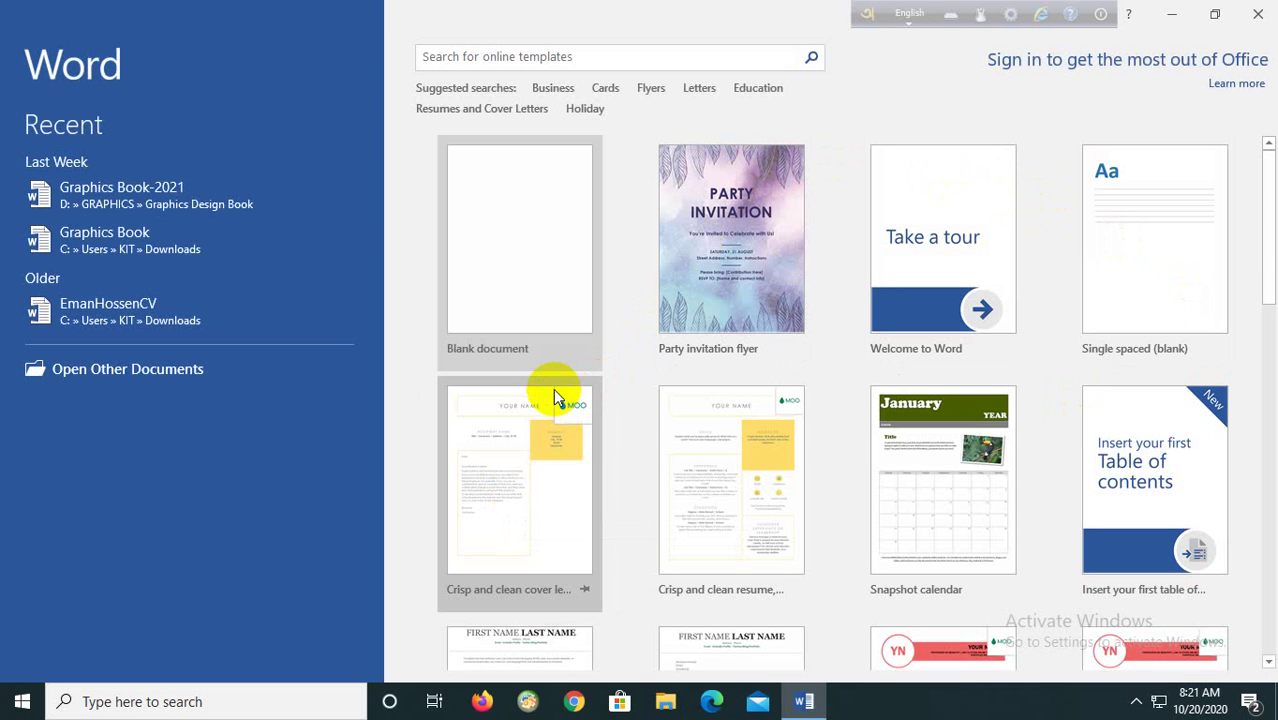
{"action": "left_click", "coordinate": [507, 246]}
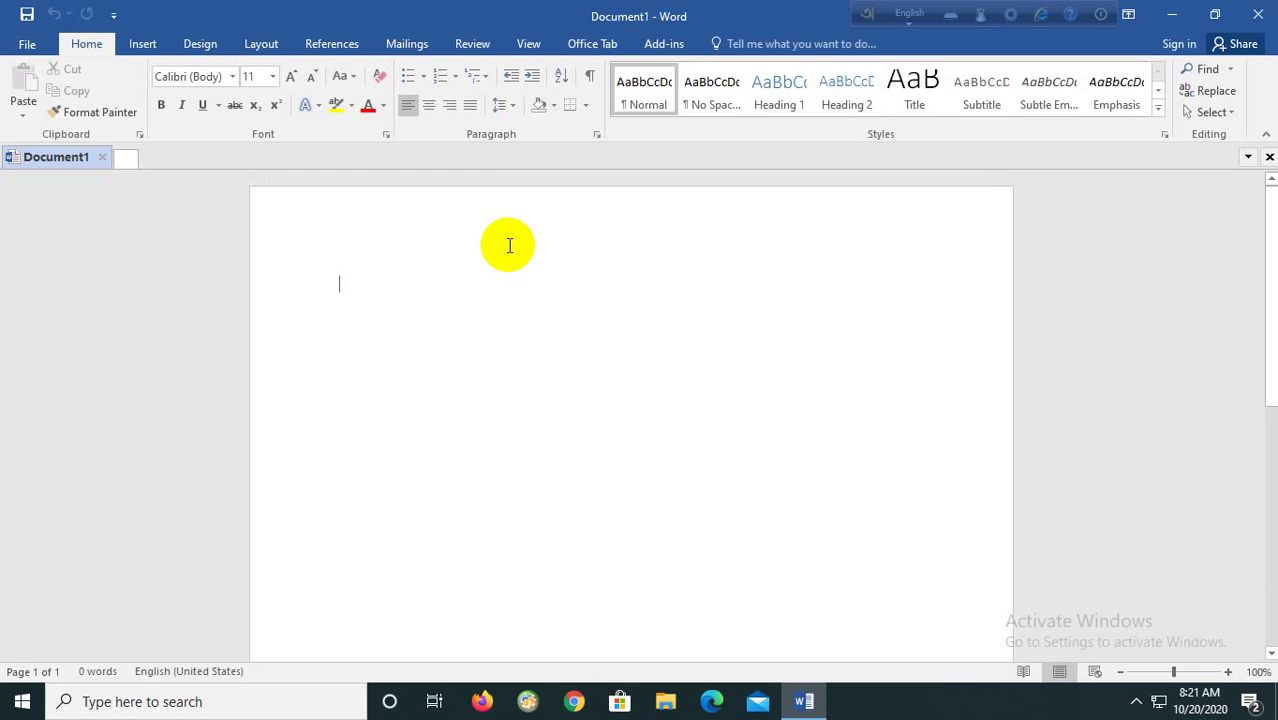
Insert a table with four columns and five rows into the blank document.
{"action": "left_click_drag", "start_coordinate": [932, 10], "coordinate": [818, 10]}
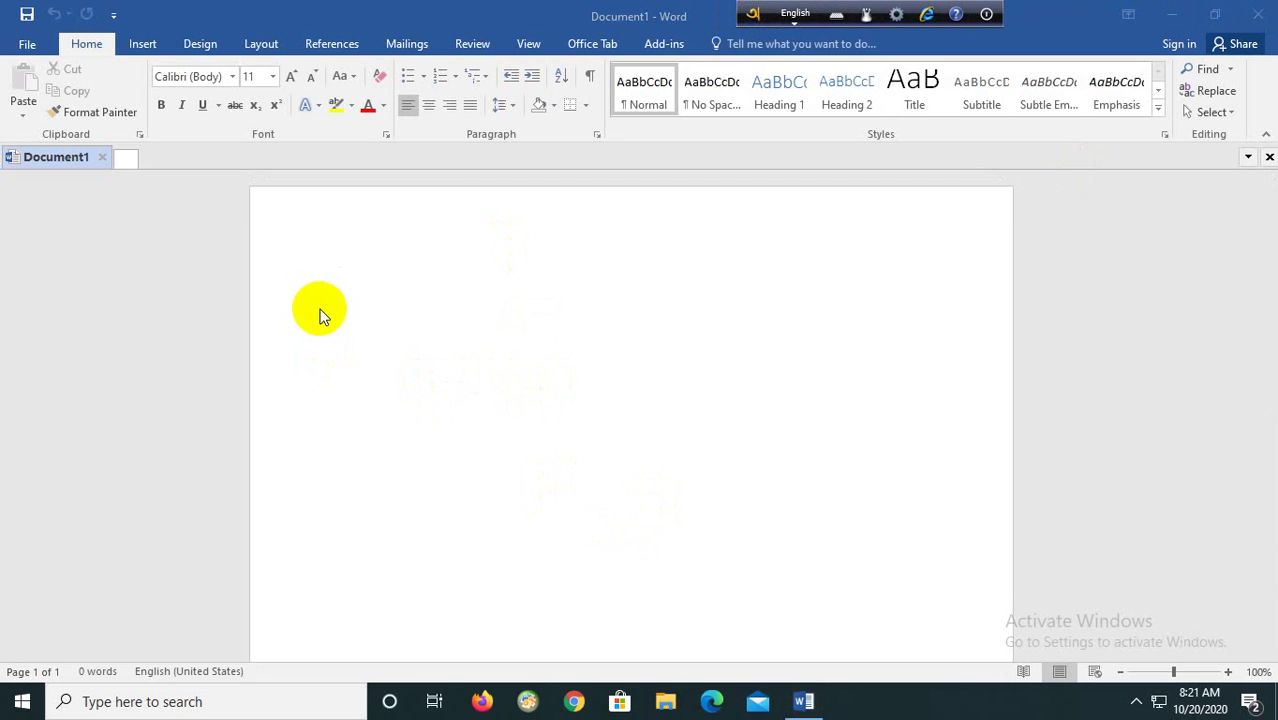
{"action": "left_click", "coordinate": [140, 45]}
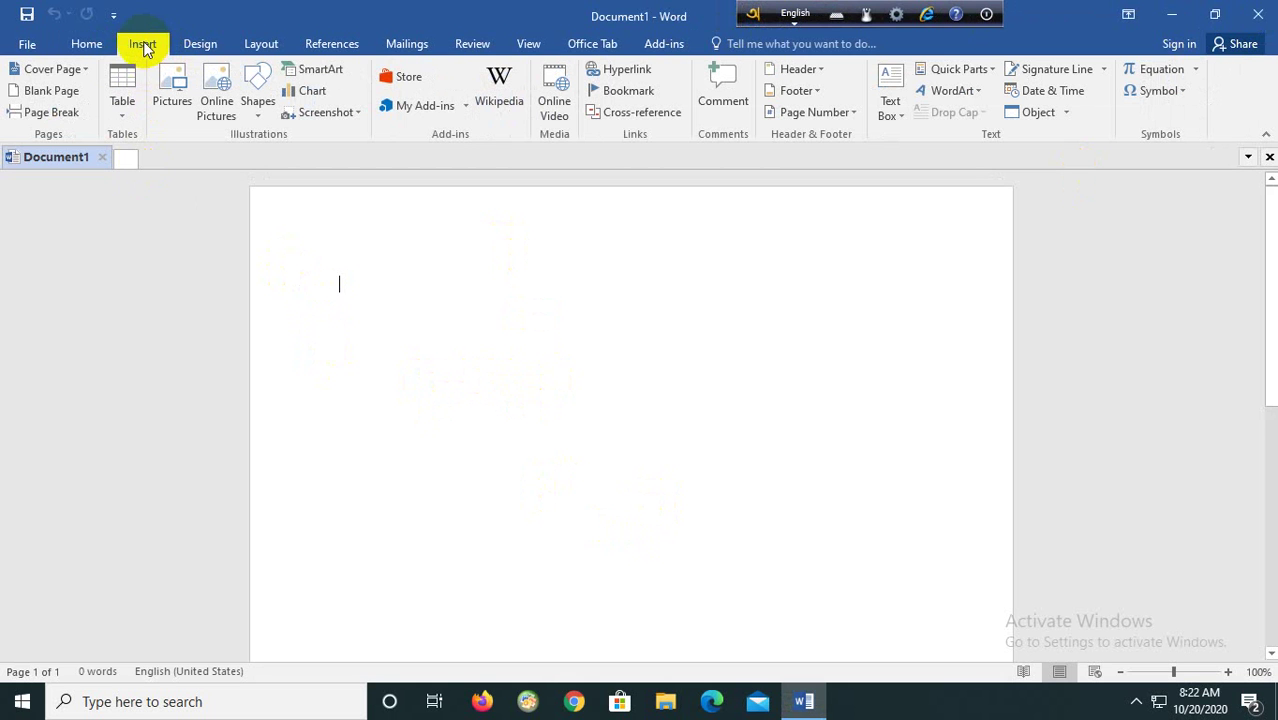
{"action": "left_click", "coordinate": [124, 122]}
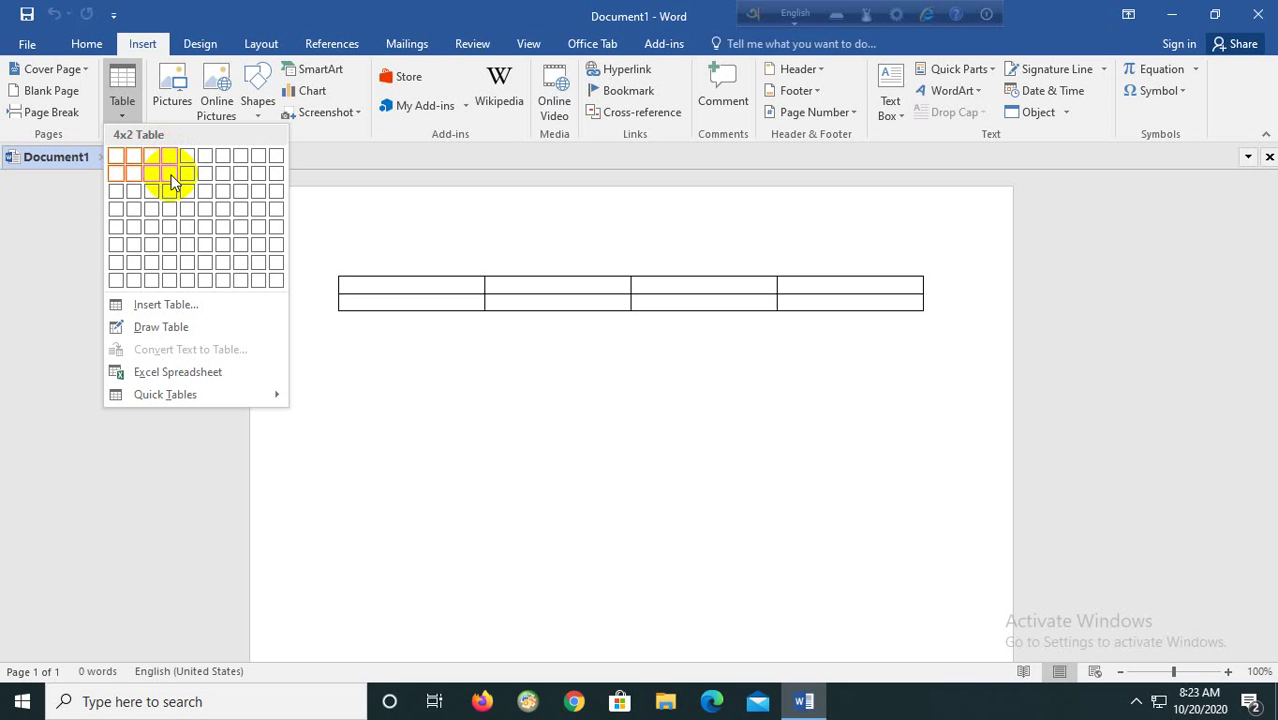
{"action": "left_click", "coordinate": [171, 229]}
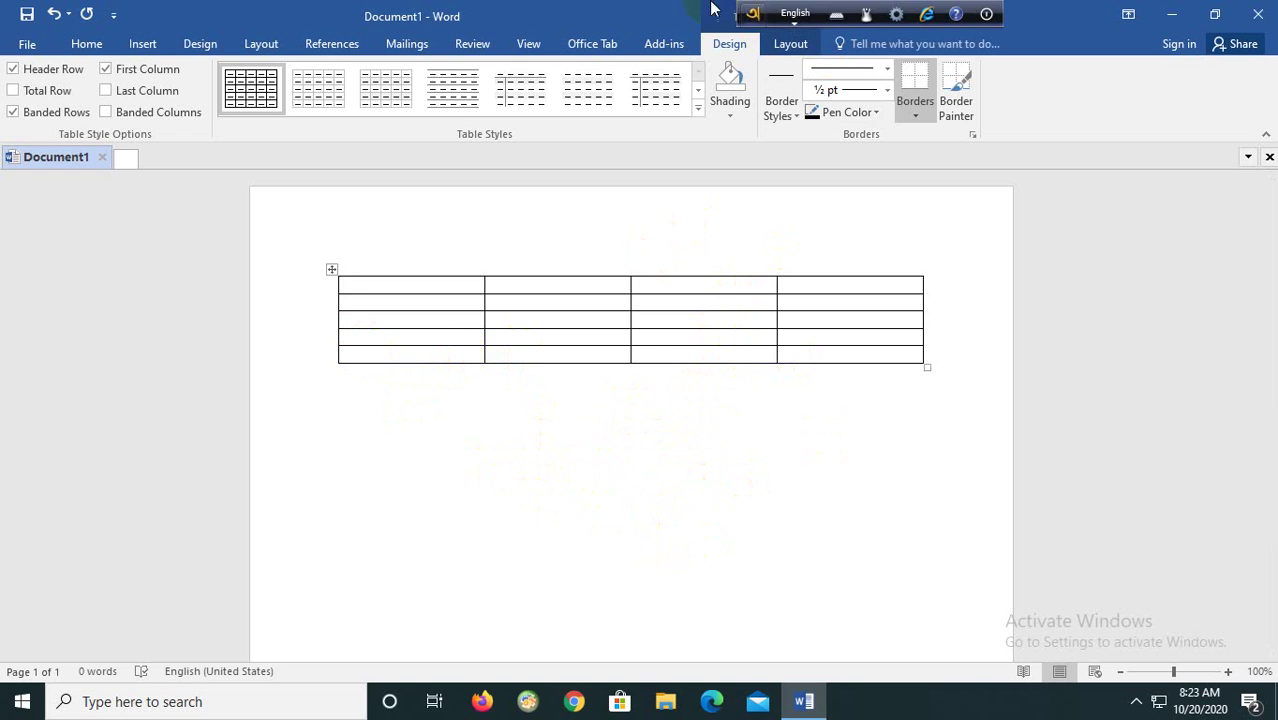
Examine the Table Tools Design and Layout commands available while the cursor is in different cells of the table.
{"action": "left_click_drag", "start_coordinate": [753, 3], "coordinate": [876, 4]}
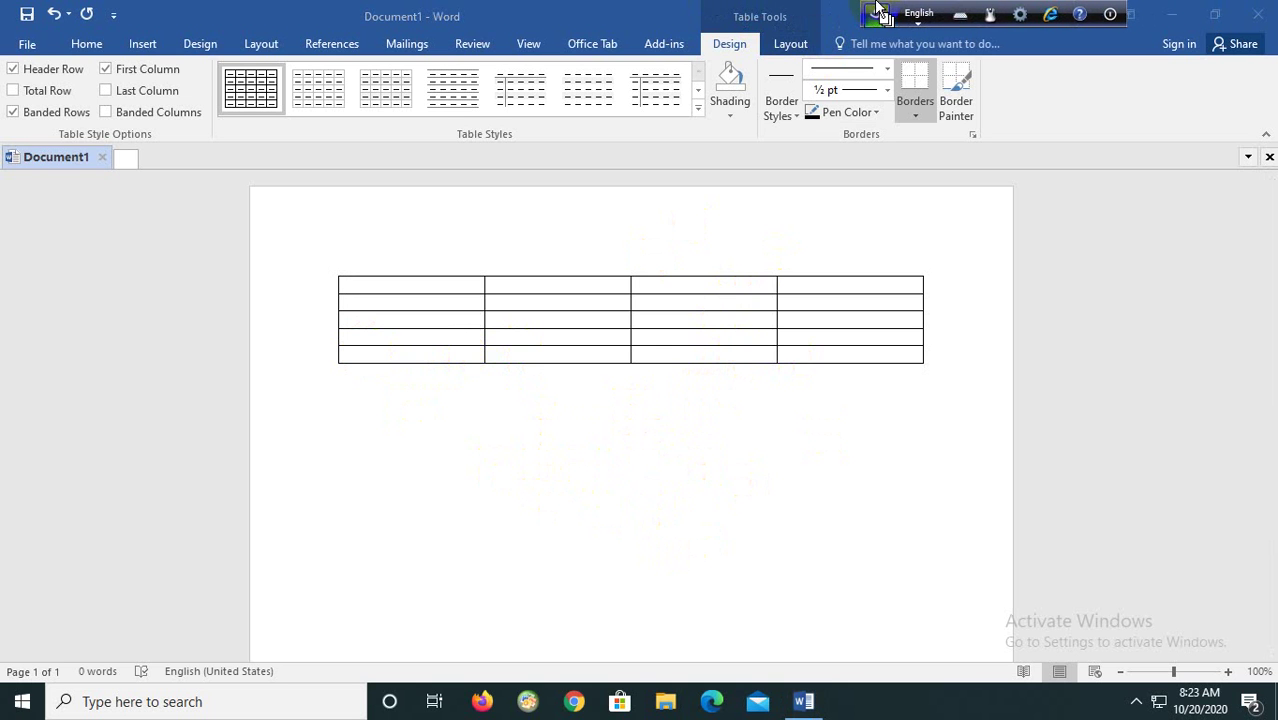
{"action": "left_click", "coordinate": [404, 300]}
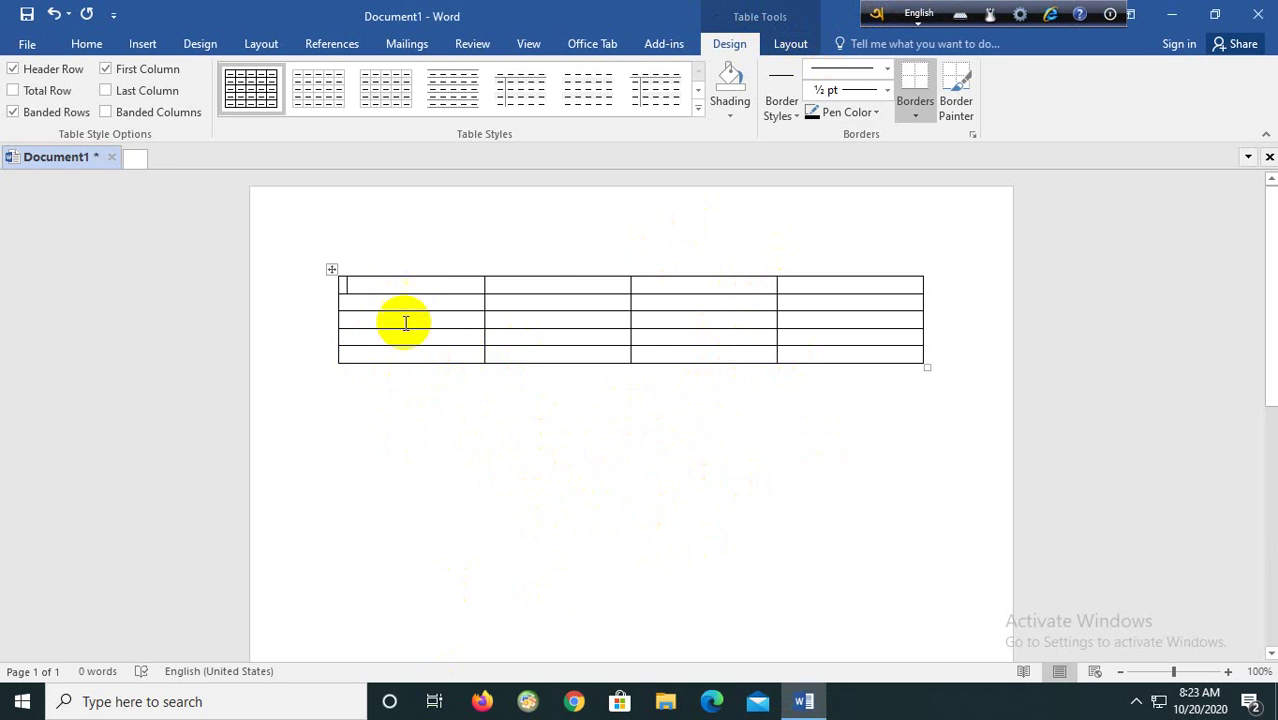
{"action": "left_click", "coordinate": [538, 284]}
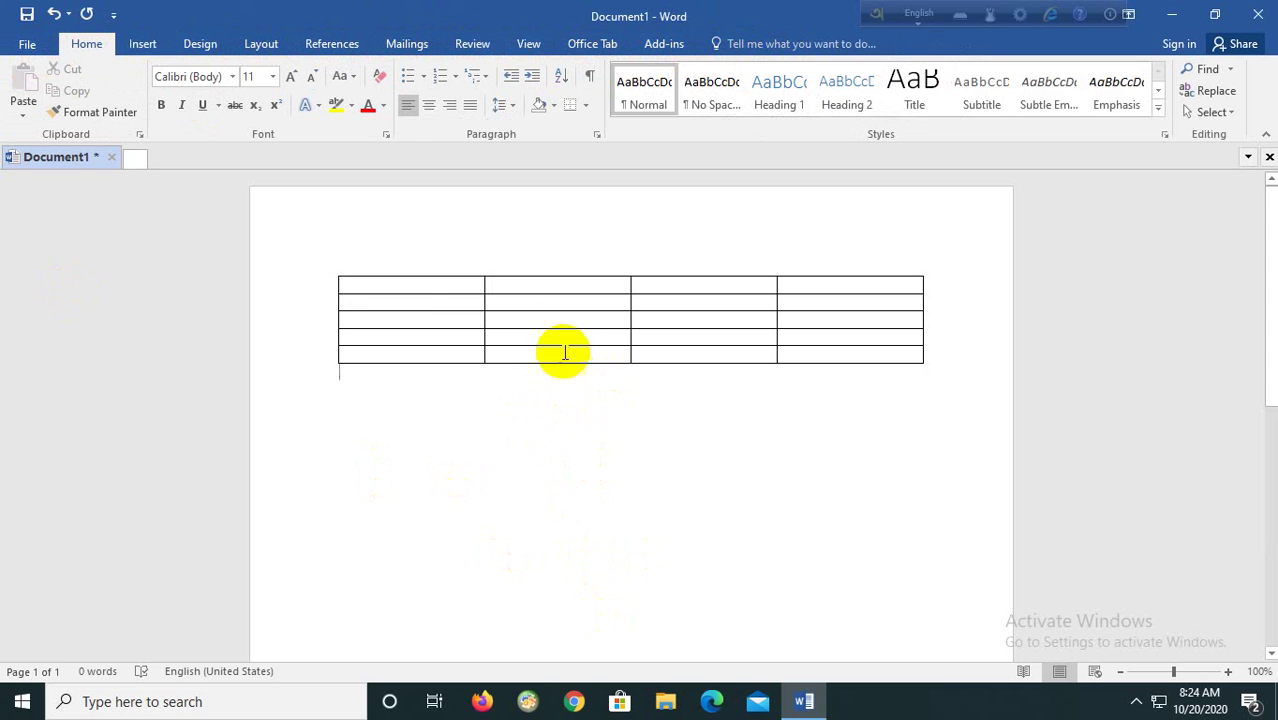
{"action": "left_click", "coordinate": [556, 302]}
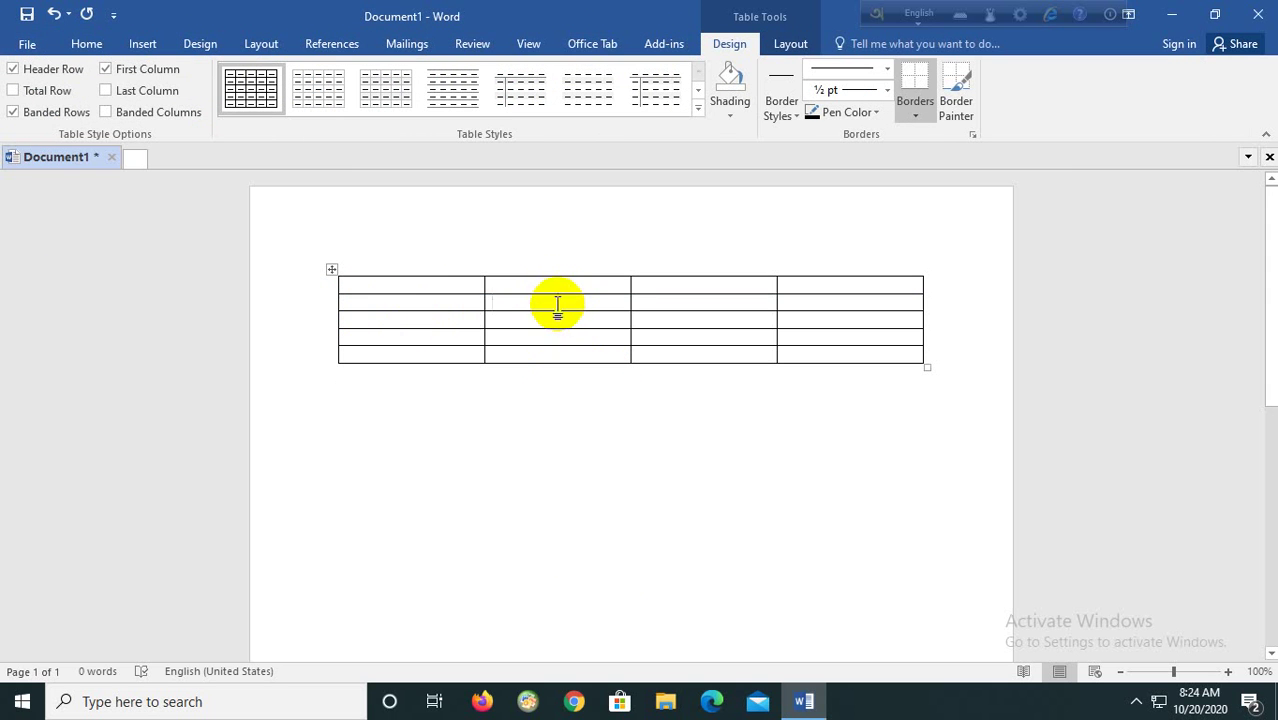
{"action": "left_click", "coordinate": [779, 46]}
{"action": "left_click", "coordinate": [733, 46]}
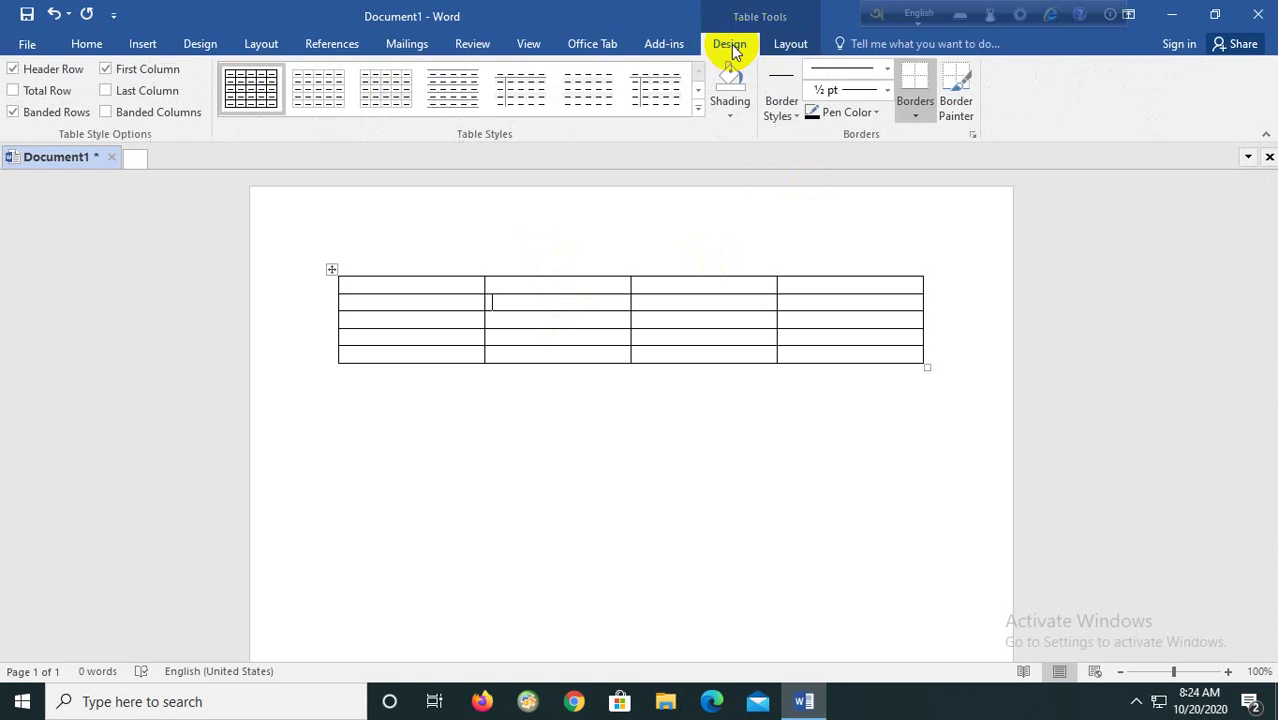
{"action": "left_click", "coordinate": [788, 45]}
{"action": "left_click", "coordinate": [734, 46]}
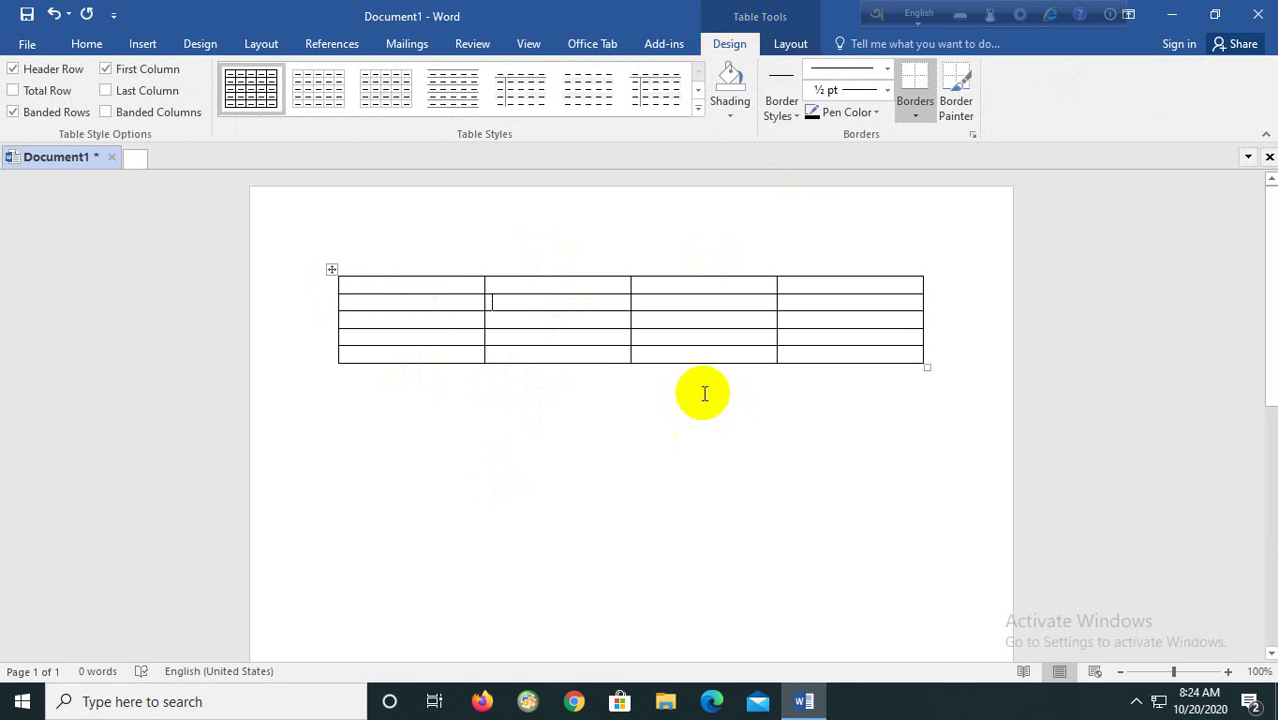
{"action": "left_click", "coordinate": [513, 288]}
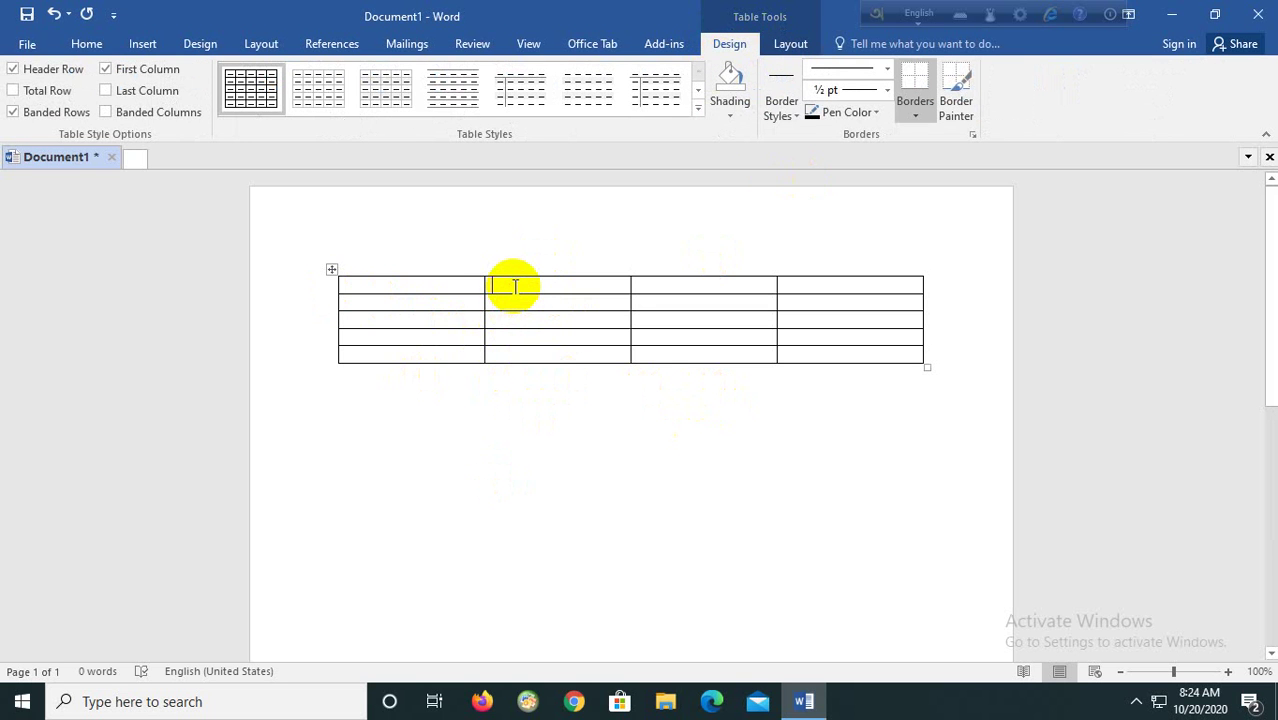
{"action": "left_click", "coordinate": [790, 44]}
{"action": "left_click", "coordinate": [729, 44]}
{"action": "left_click", "coordinate": [790, 44]}
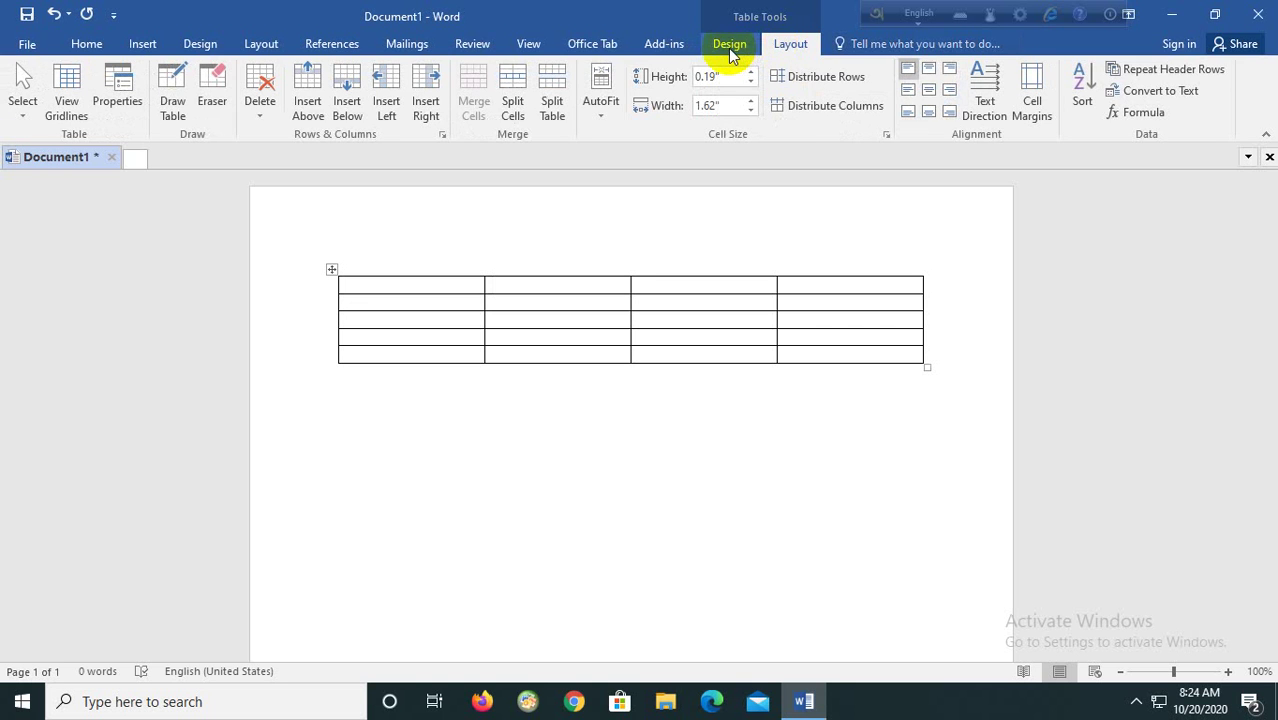
{"action": "left_click", "coordinate": [733, 44]}
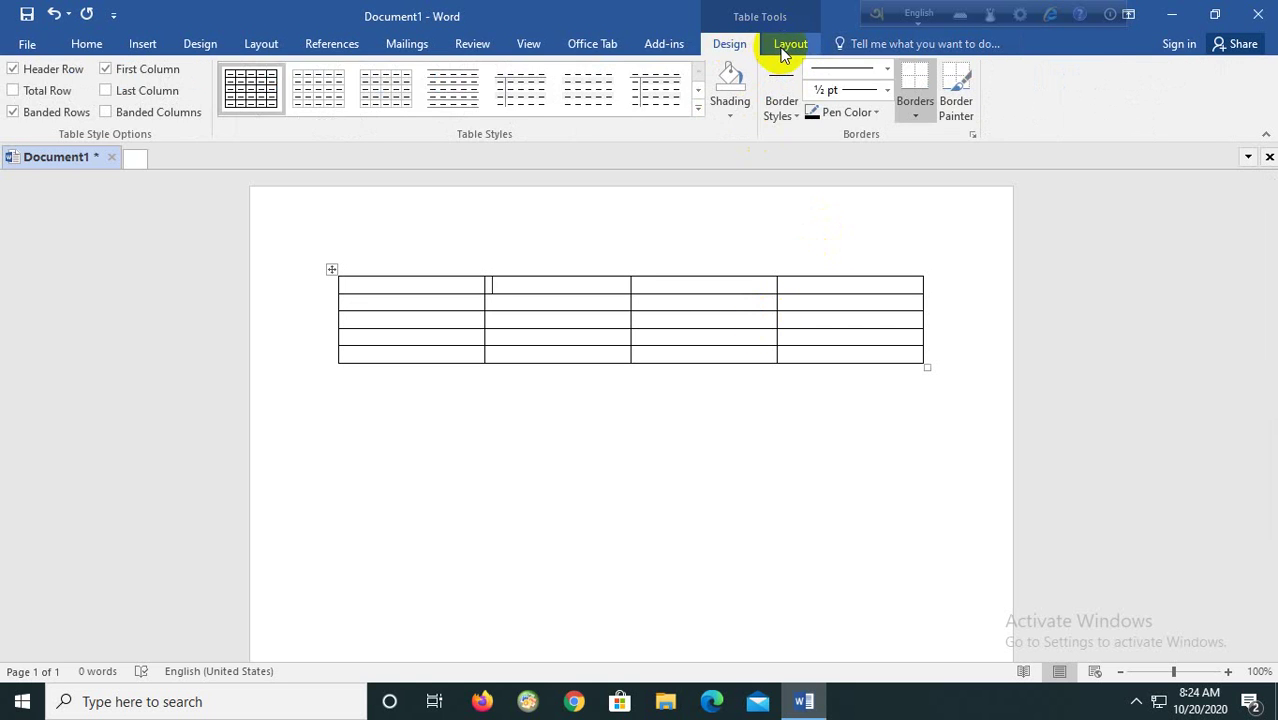
{"action": "left_click", "coordinate": [782, 46]}
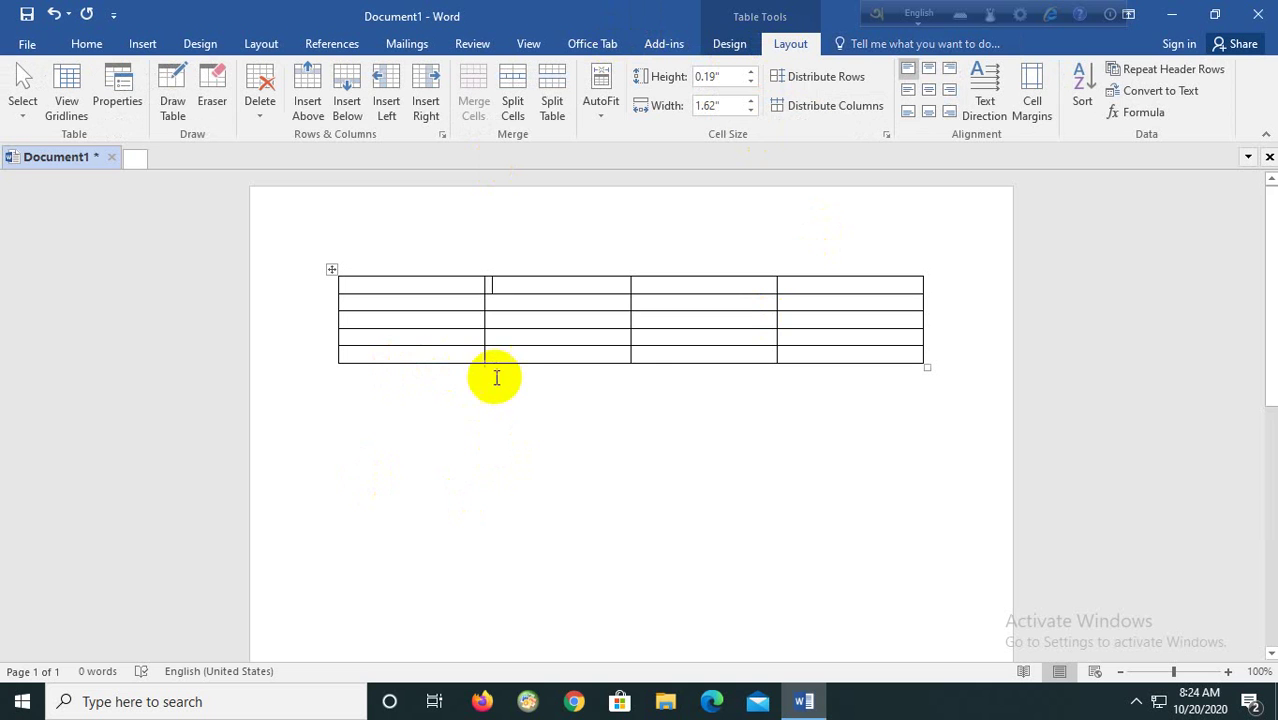
{"action": "left_click", "coordinate": [688, 308]}
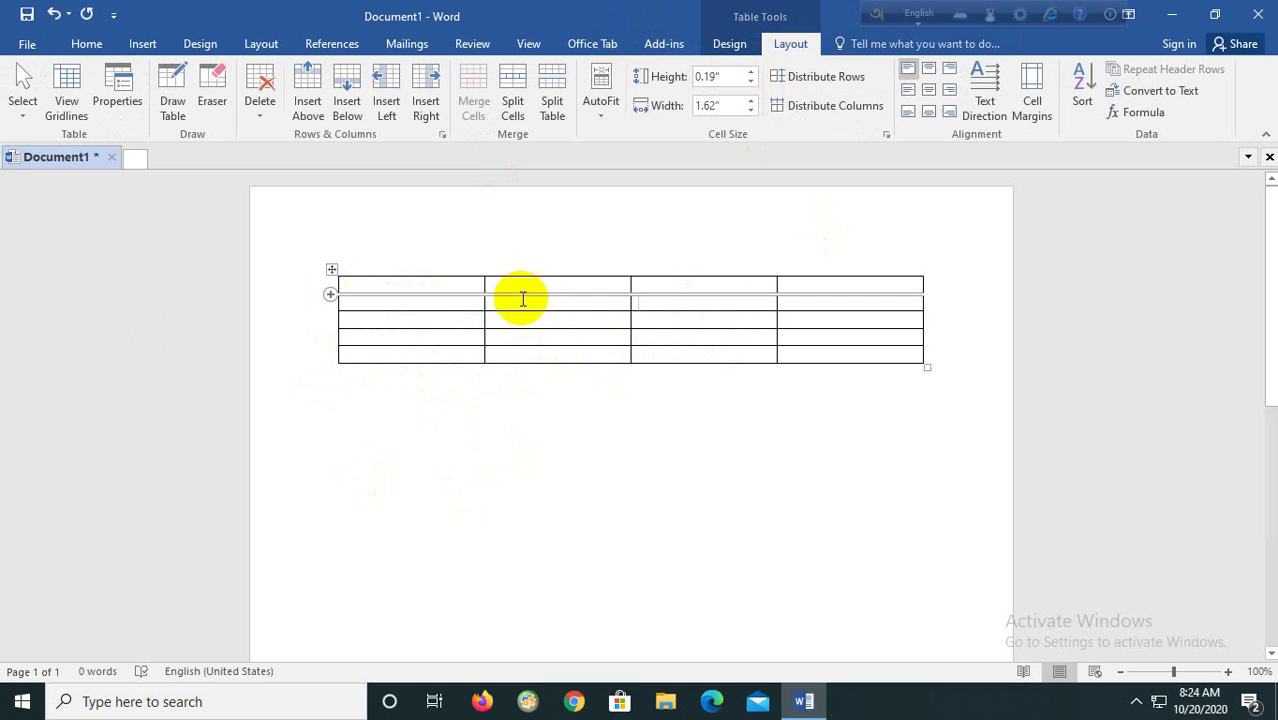
Select the entire table from one of its cells and delete the table from the document.
{"action": "left_click", "coordinate": [684, 283]}
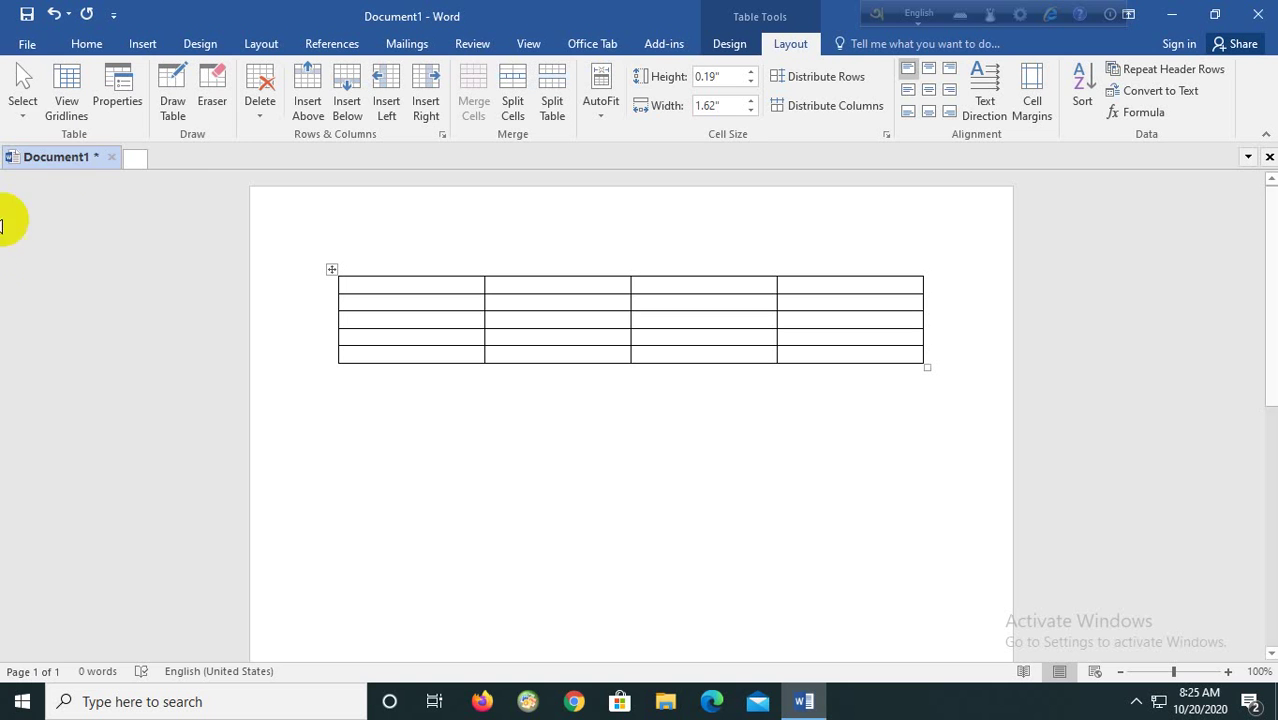
{"action": "left_click", "coordinate": [24, 120]}
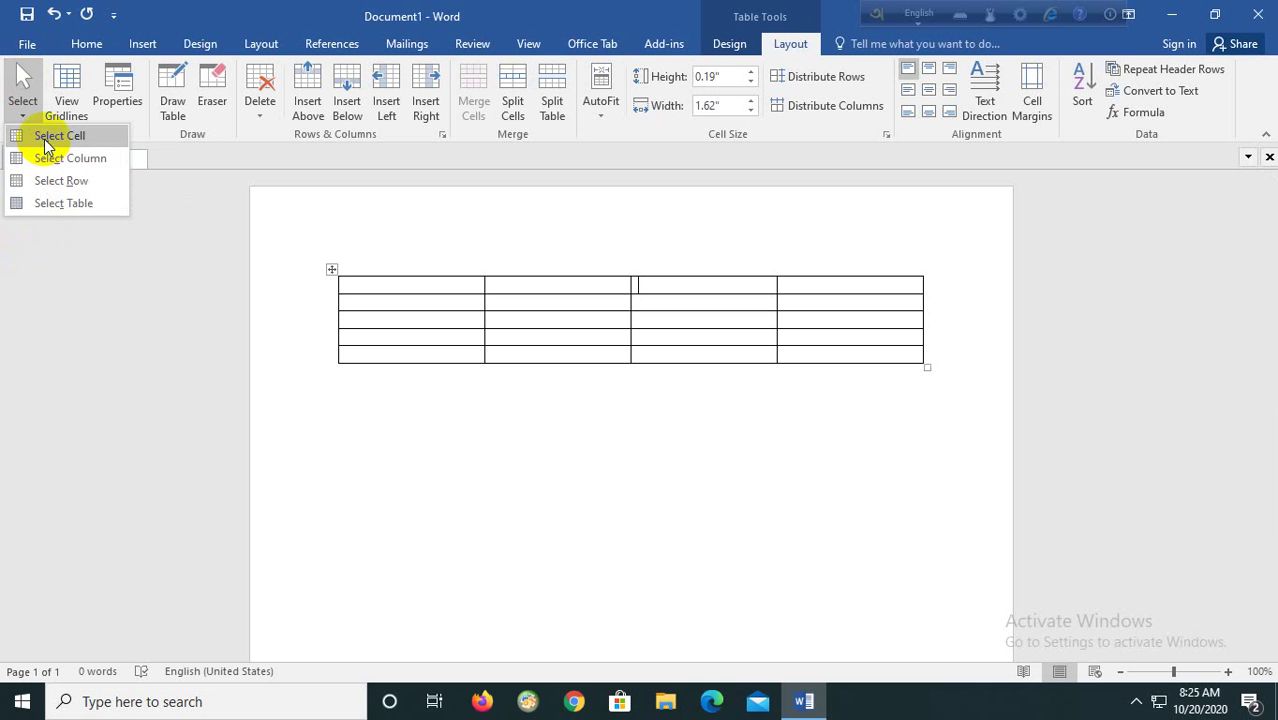
{"action": "left_click", "coordinate": [46, 204]}
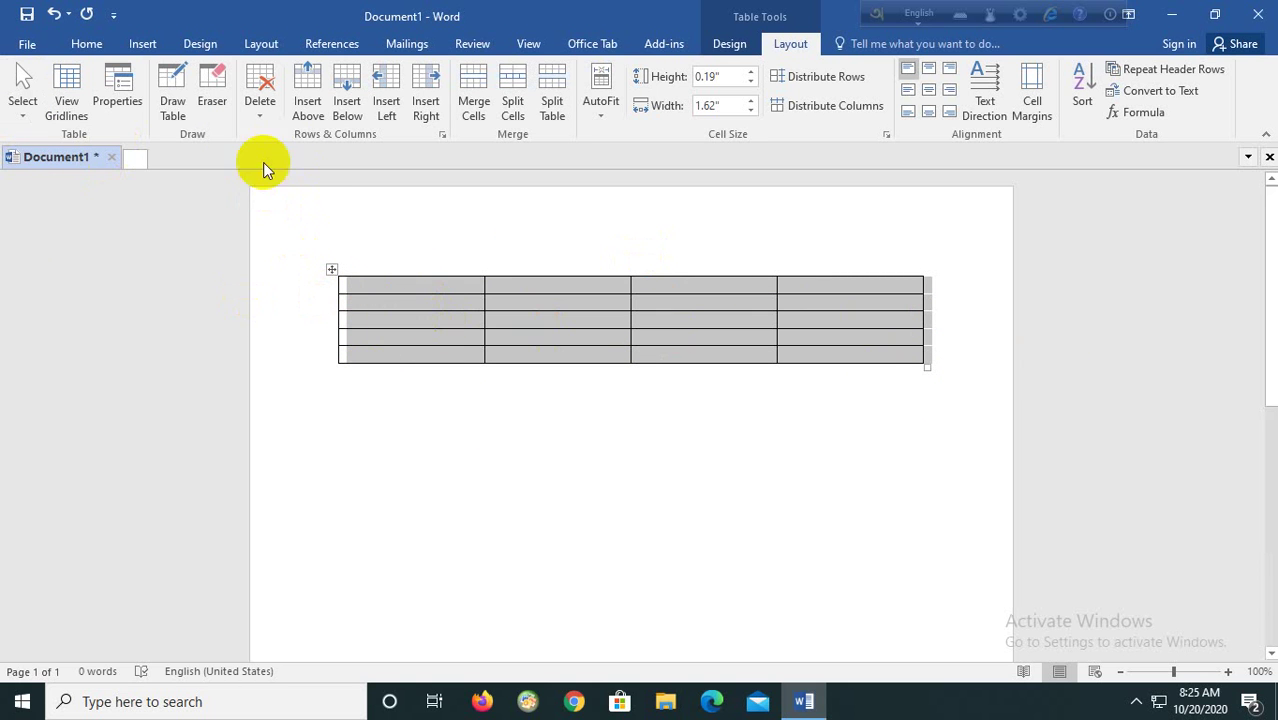
{"action": "left_click", "coordinate": [260, 121]}
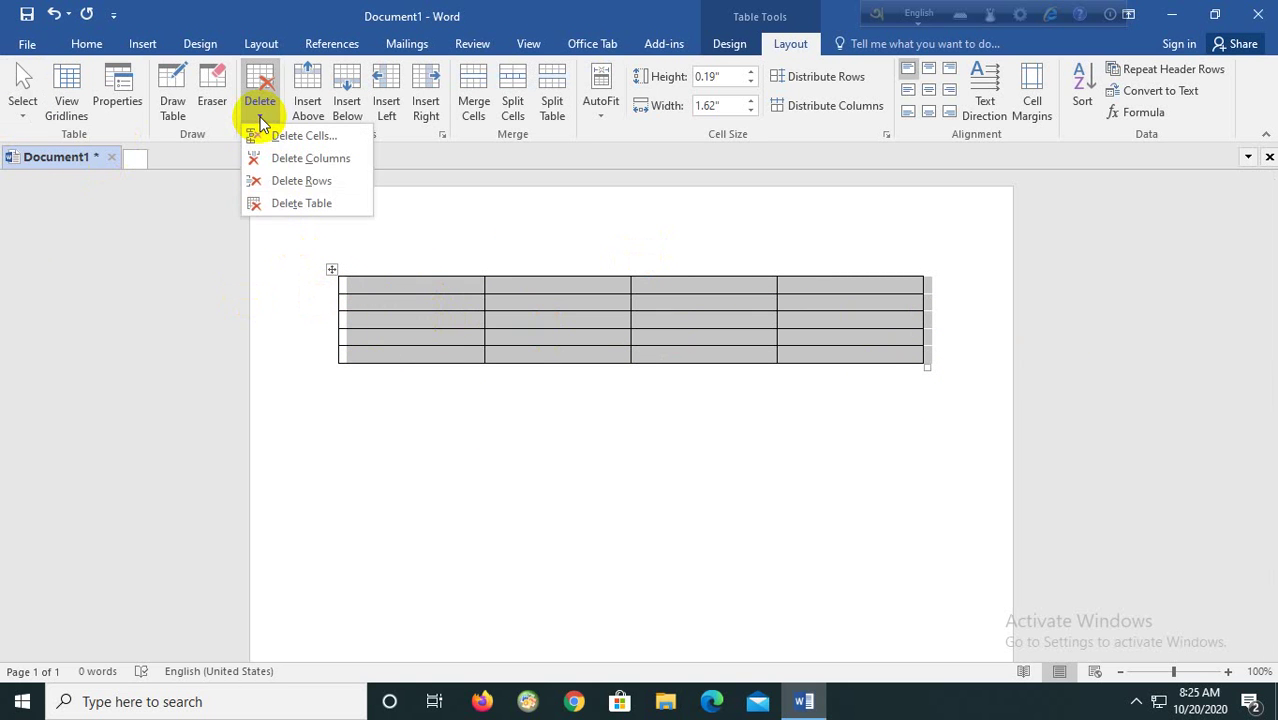
{"action": "left_click", "coordinate": [288, 205]}
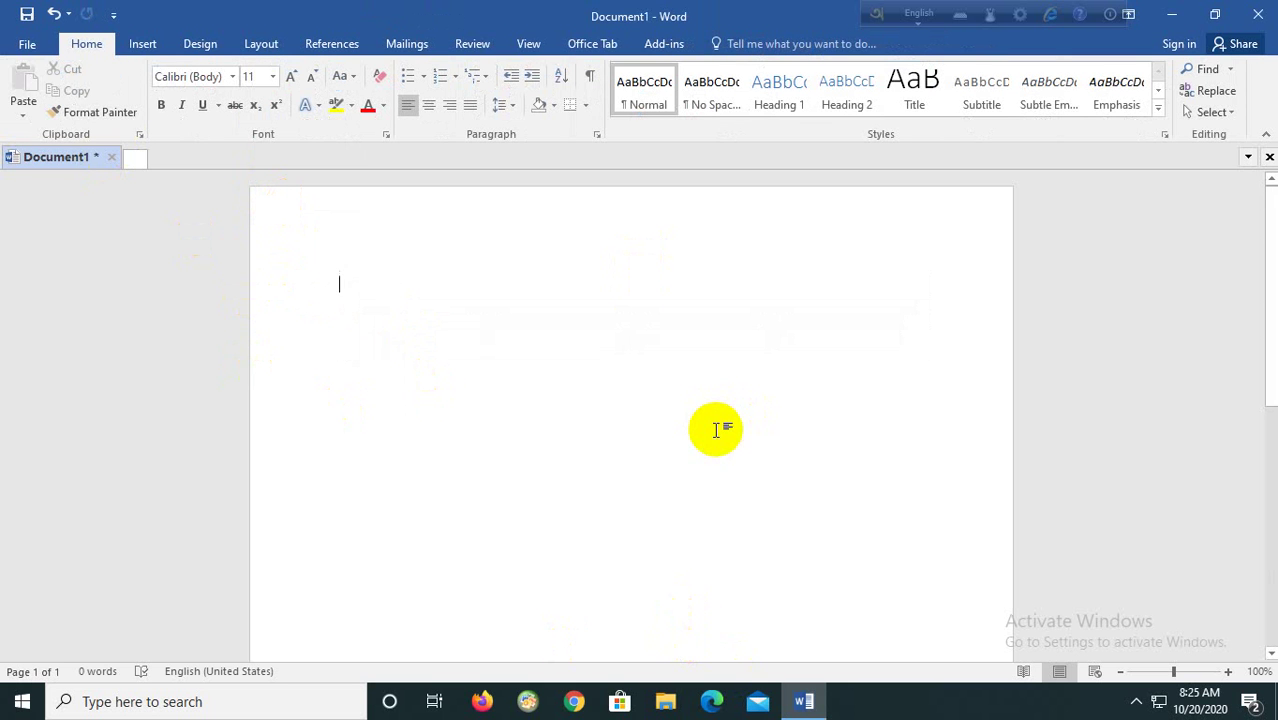
Insert a table with 5 columns and 4 rows through the Insert Table dialog, keeping the fixed column width on Auto.
{"action": "left_click", "coordinate": [142, 45]}
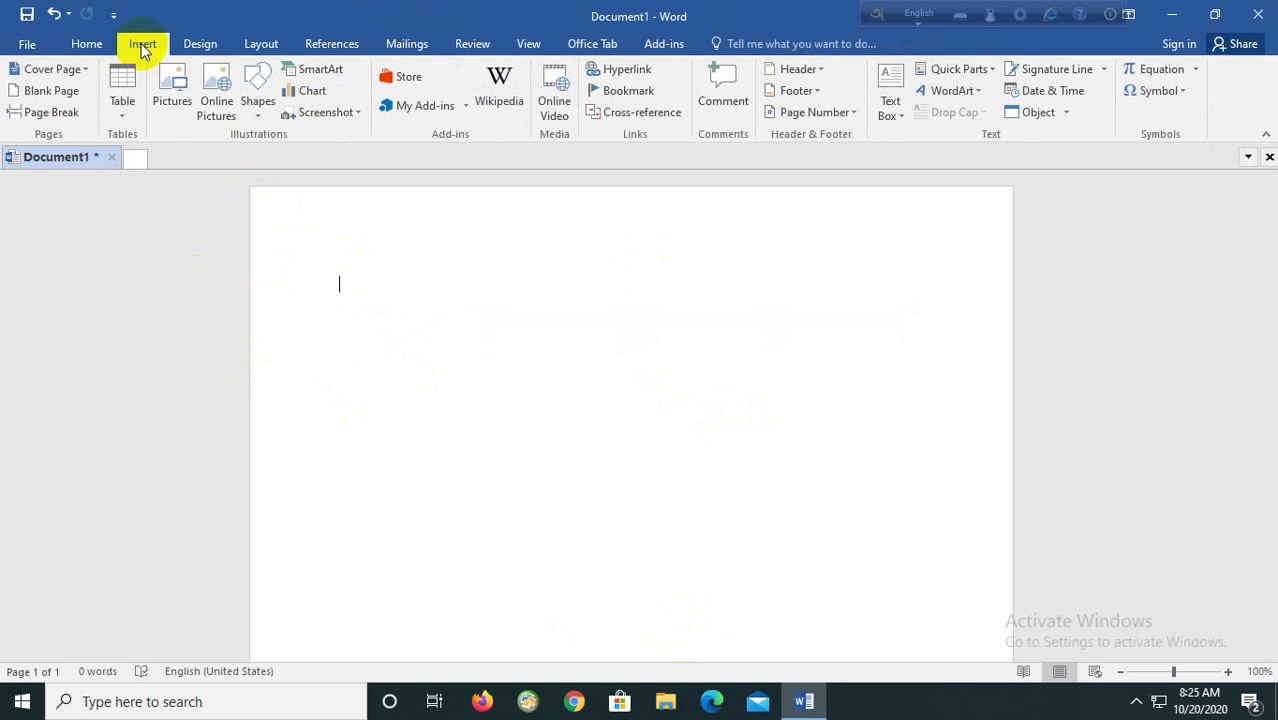
{"action": "left_click", "coordinate": [120, 116]}
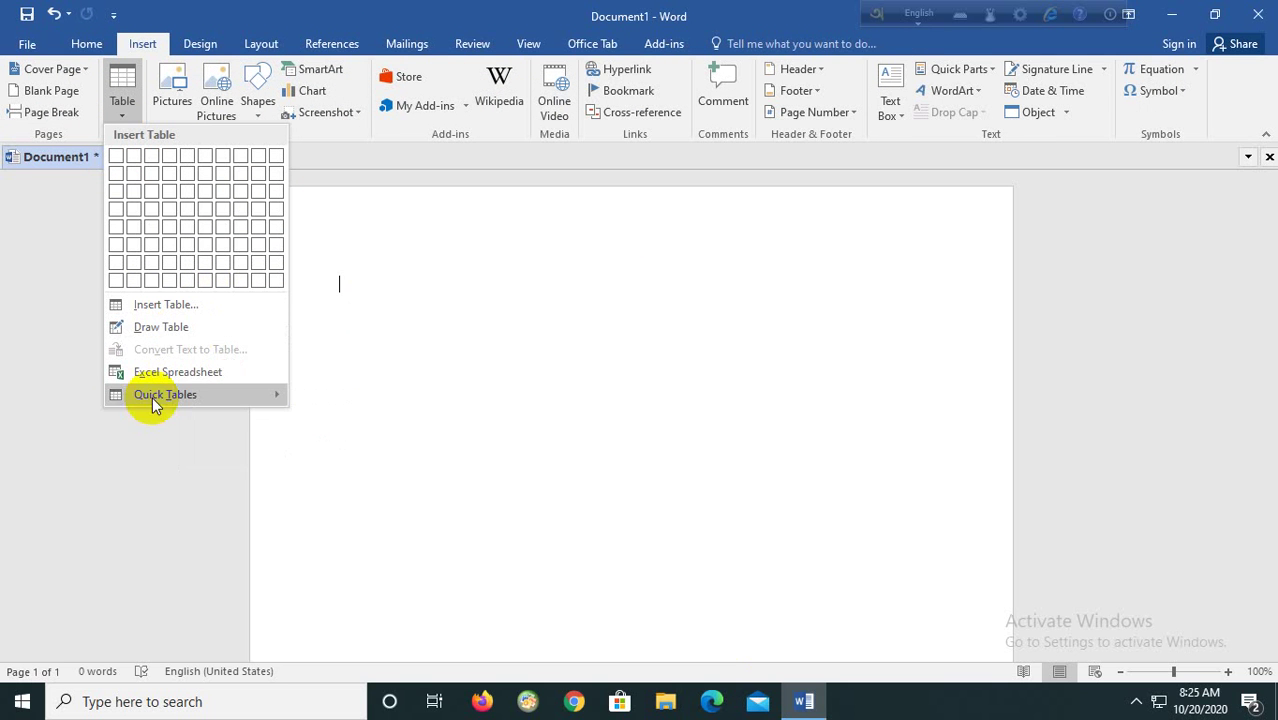
{"action": "mouse_move", "coordinate": [185, 388]}
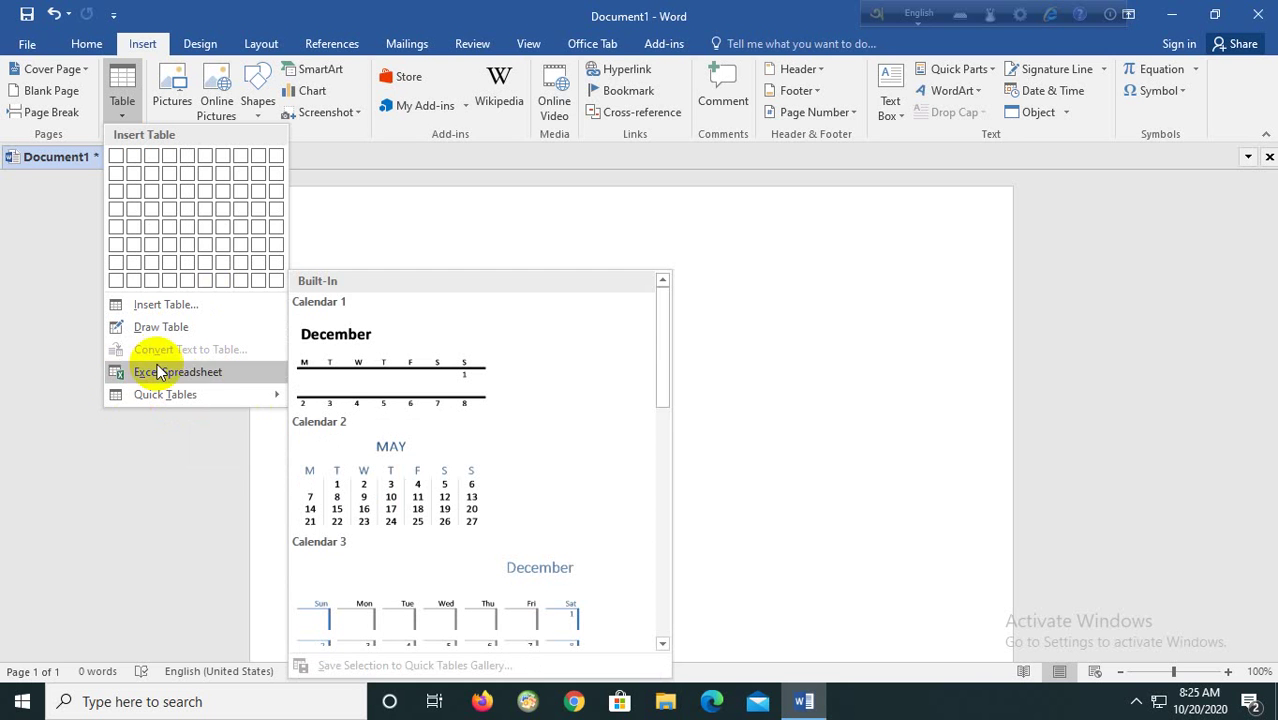
{"action": "left_click", "coordinate": [165, 305]}
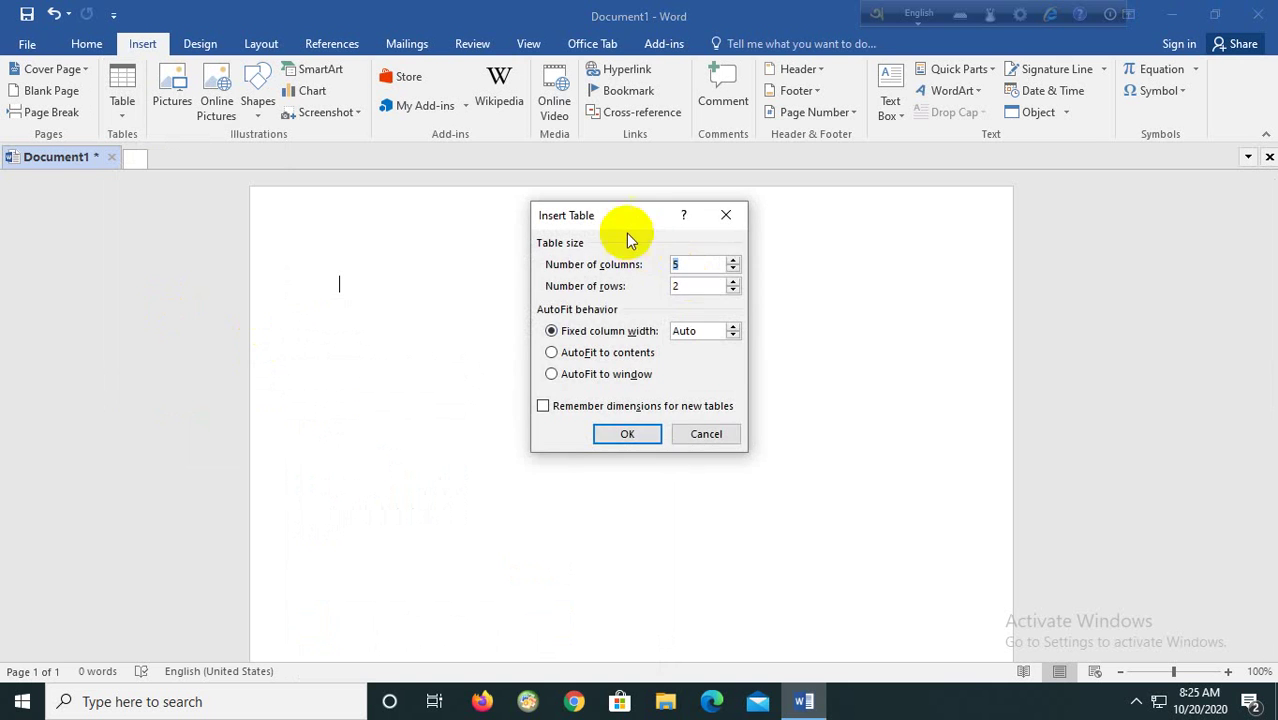
{"action": "left_click_drag", "start_coordinate": [626, 212], "coordinate": [672, 235]}
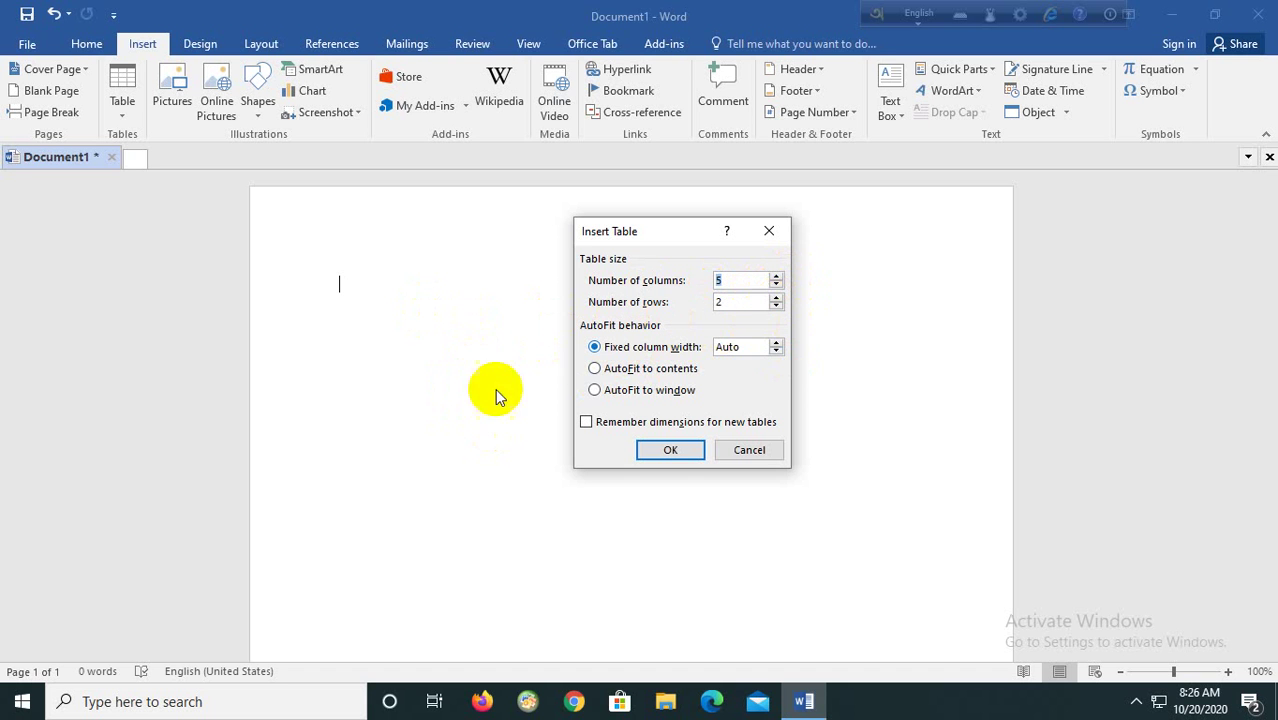
{"action": "left_click", "coordinate": [776, 297]}
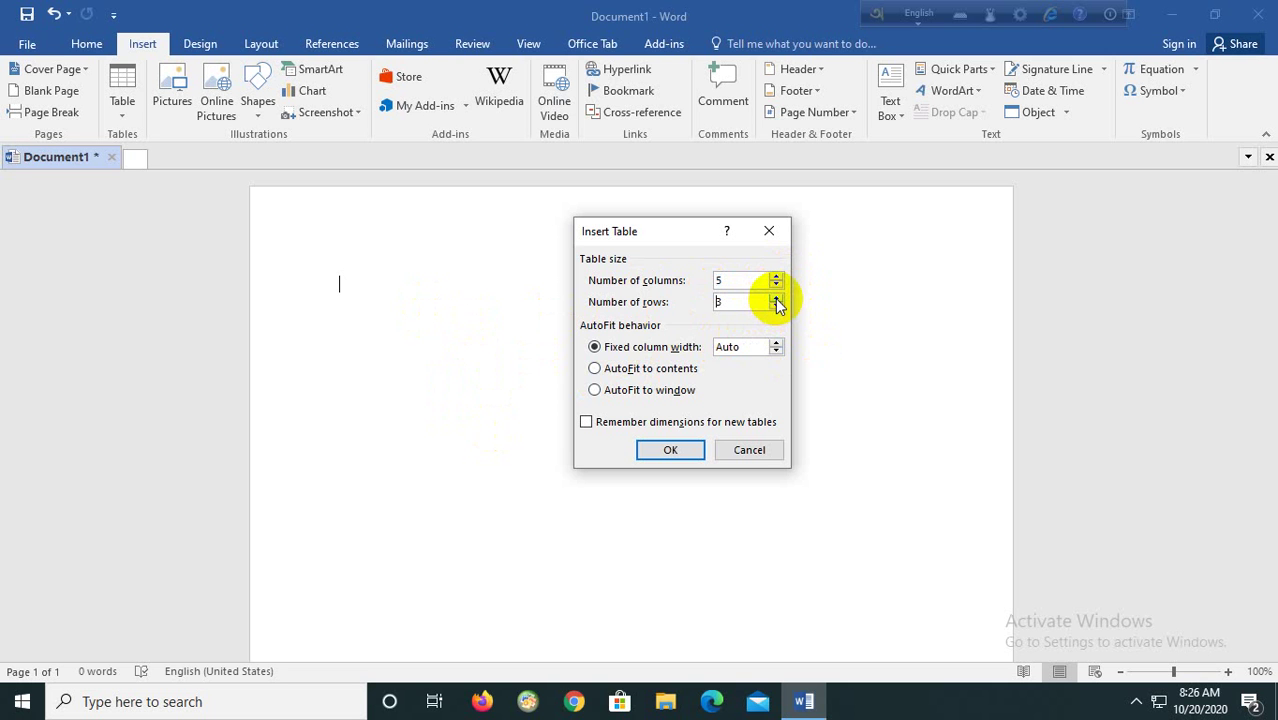
{"action": "left_click", "coordinate": [776, 297]}
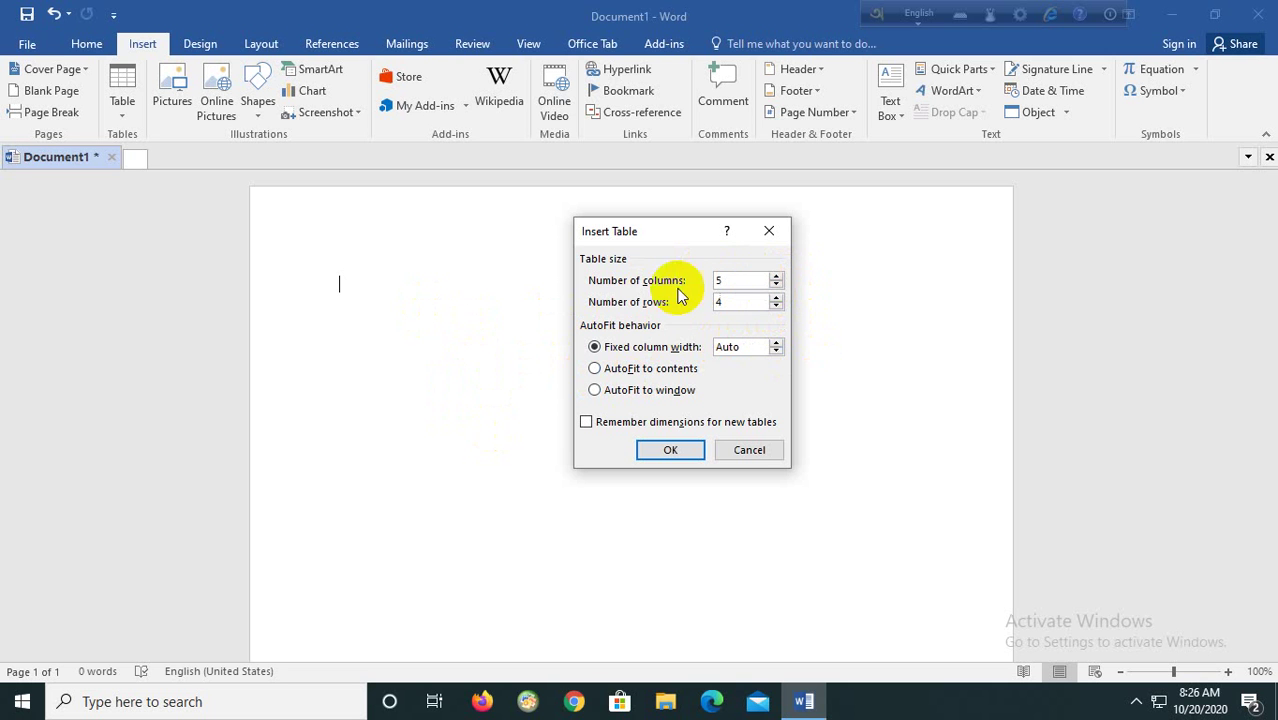
{"action": "double_click", "coordinate": [742, 302]}
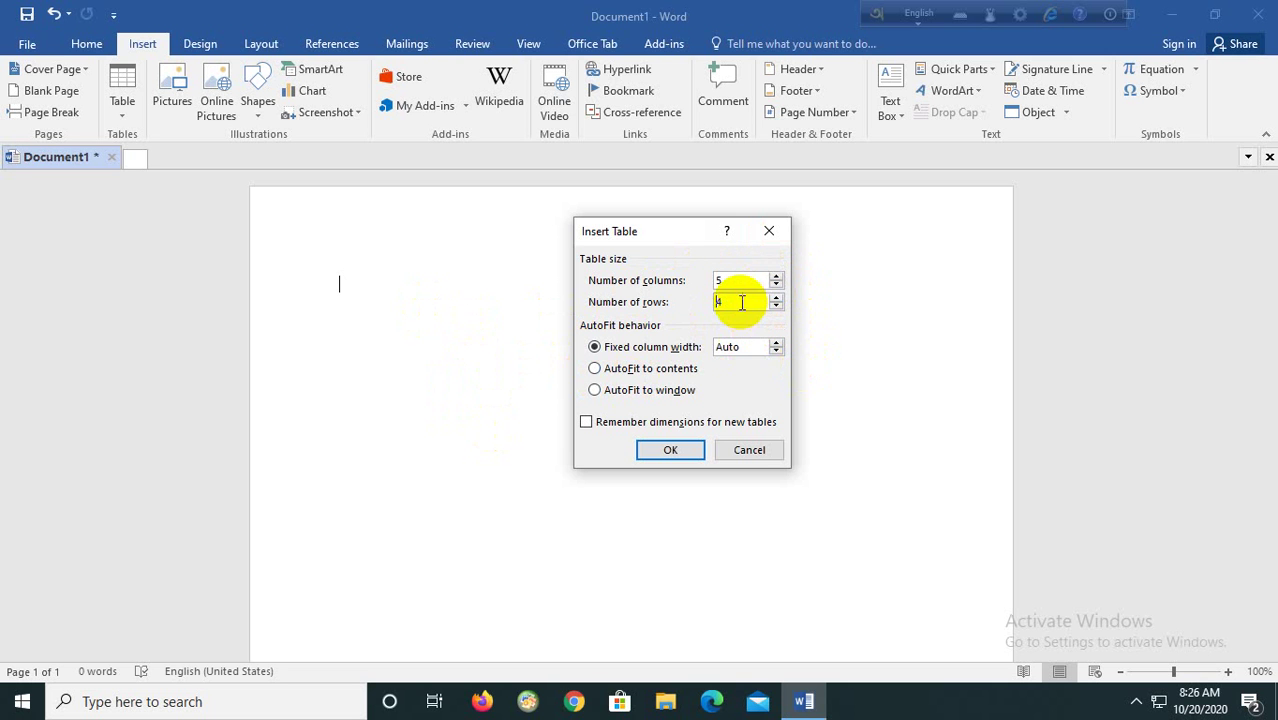
{"action": "left_click_drag", "start_coordinate": [682, 235], "coordinate": [658, 267]}
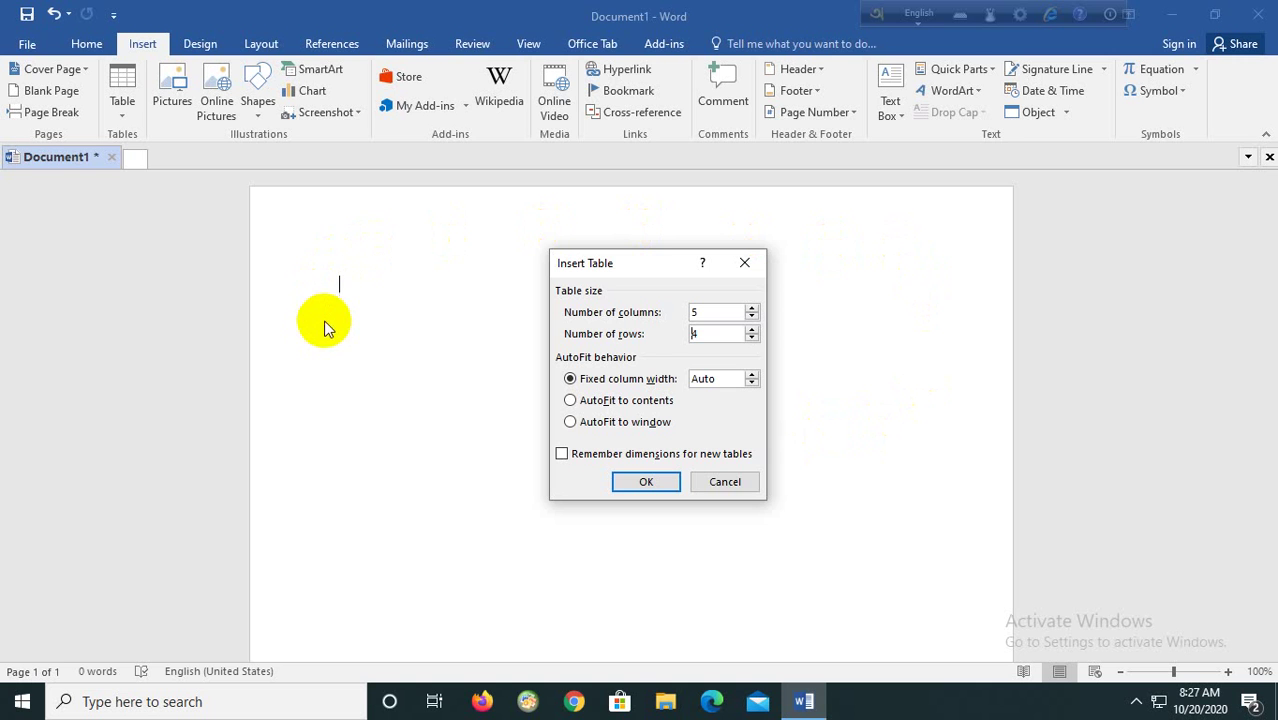
{"action": "left_click_drag", "start_coordinate": [649, 267], "coordinate": [630, 311]}
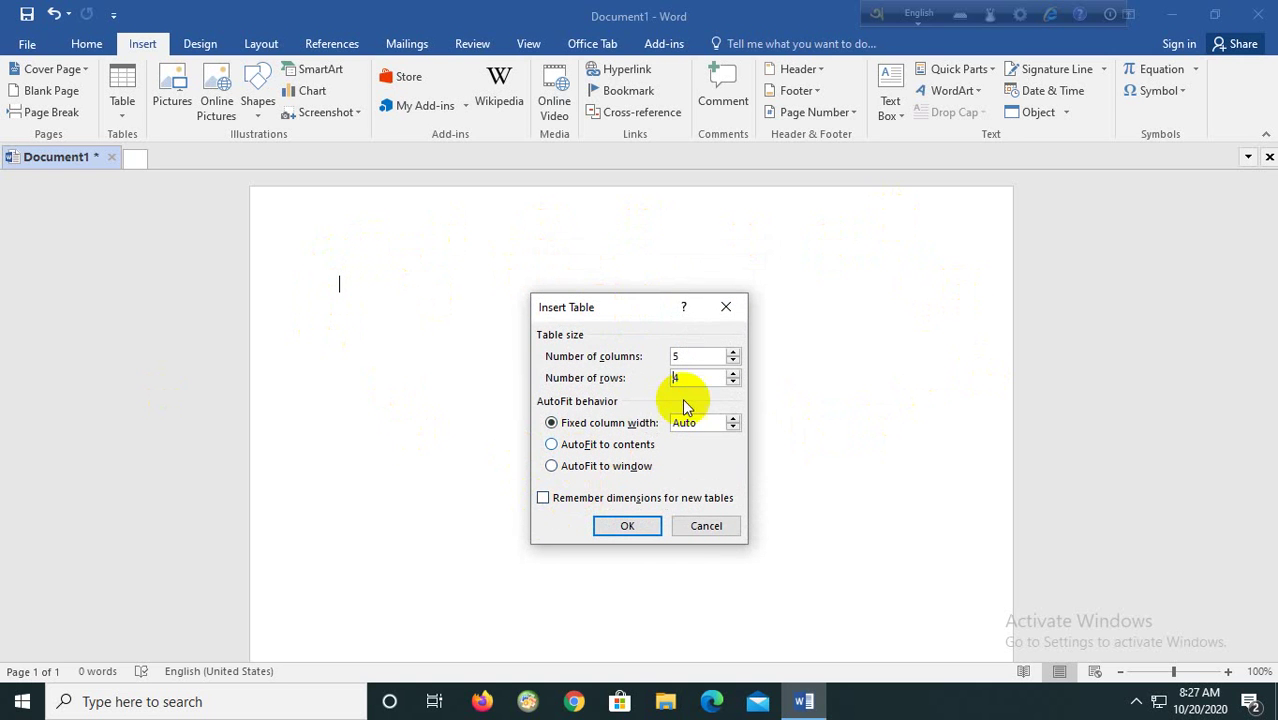
{"action": "left_click_drag", "start_coordinate": [628, 320], "coordinate": [645, 287]}
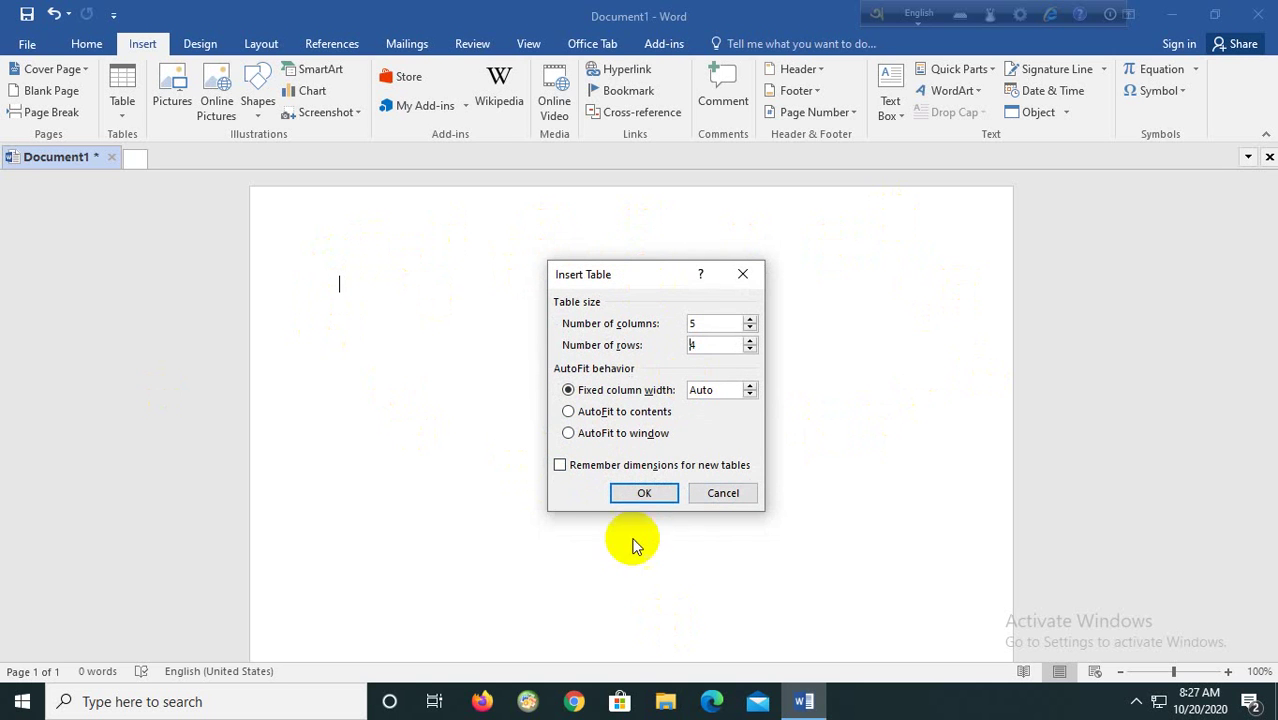
{"action": "left_click", "coordinate": [643, 494]}
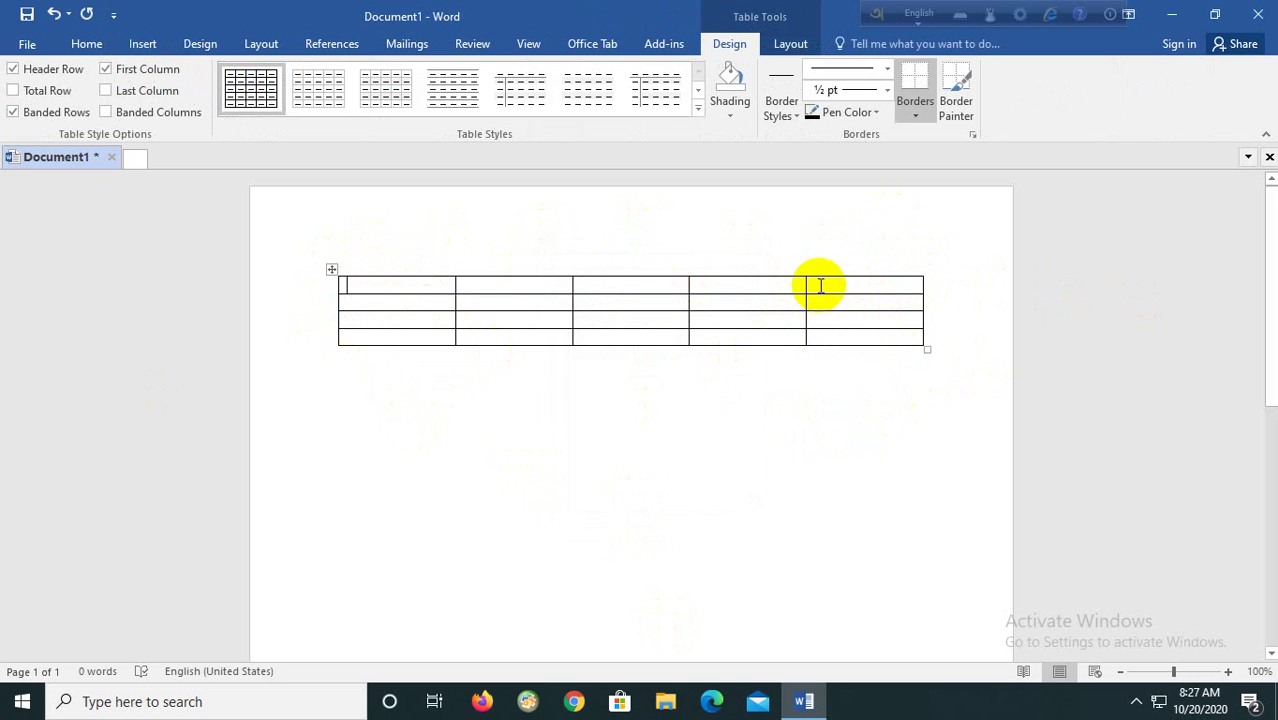
Show the ruler and look through the Table Tools Layout commands, including Text Direction and Cell Margins.
{"action": "left_click", "coordinate": [527, 45]}
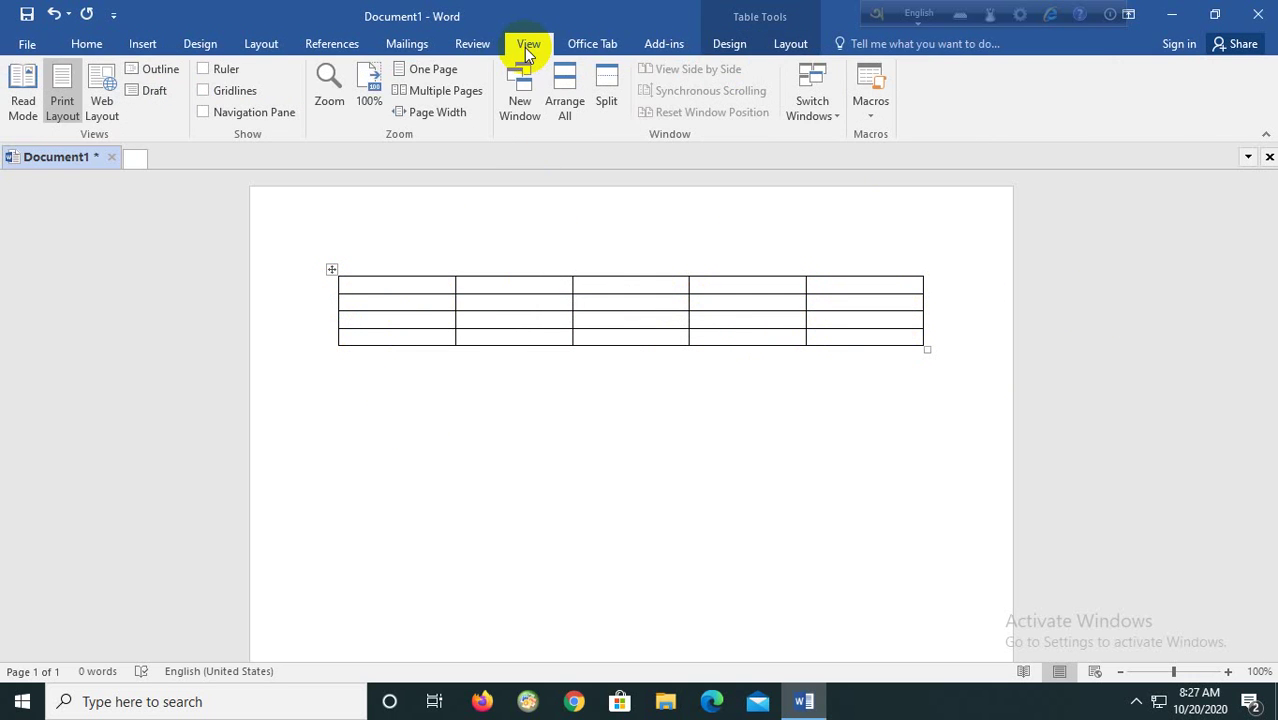
{"action": "left_click", "coordinate": [204, 69]}
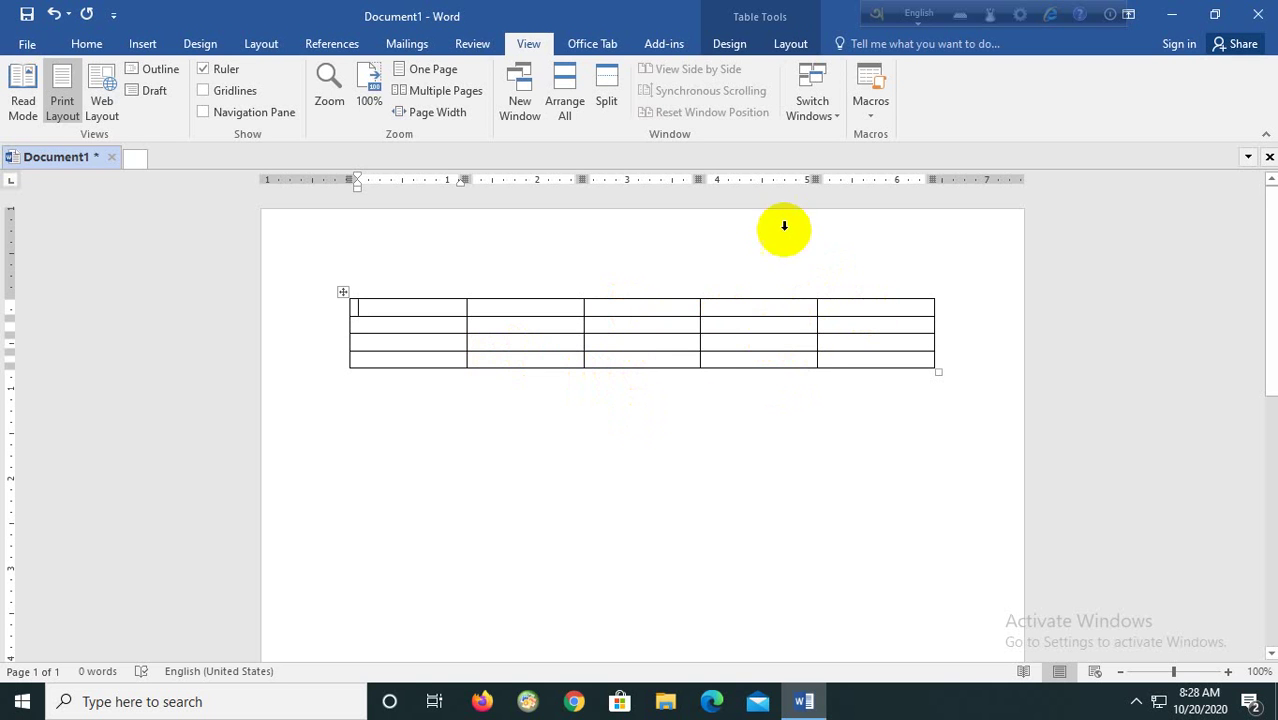
{"action": "left_click", "coordinate": [791, 47]}
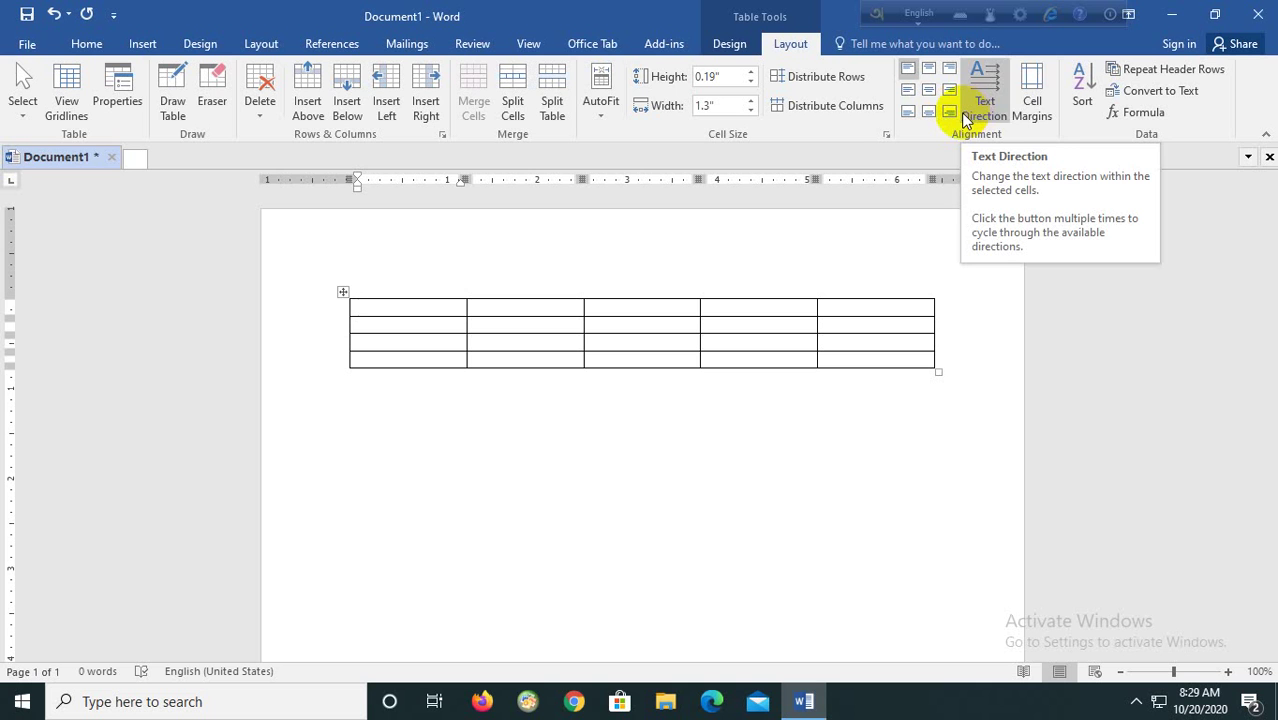
{"action": "left_click", "coordinate": [1036, 120]}
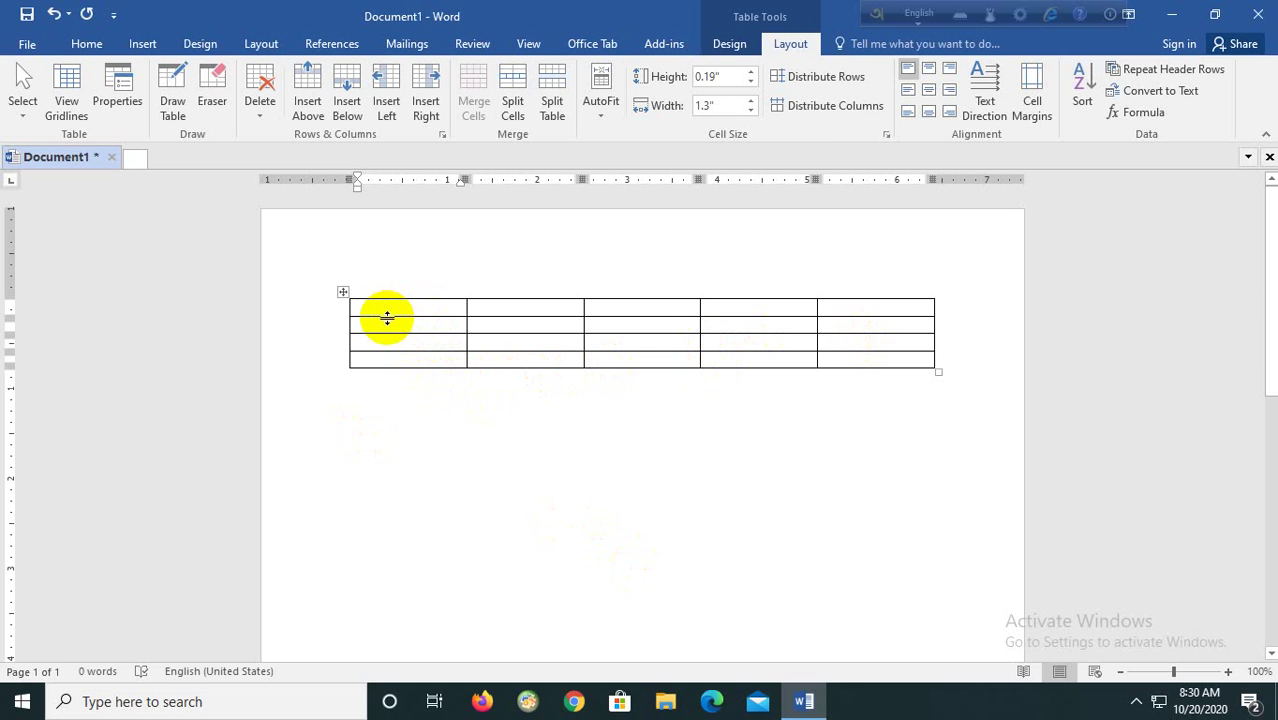
Number the cells of the table's first row 1 to 5.
{"action": "type", "text": "1"}
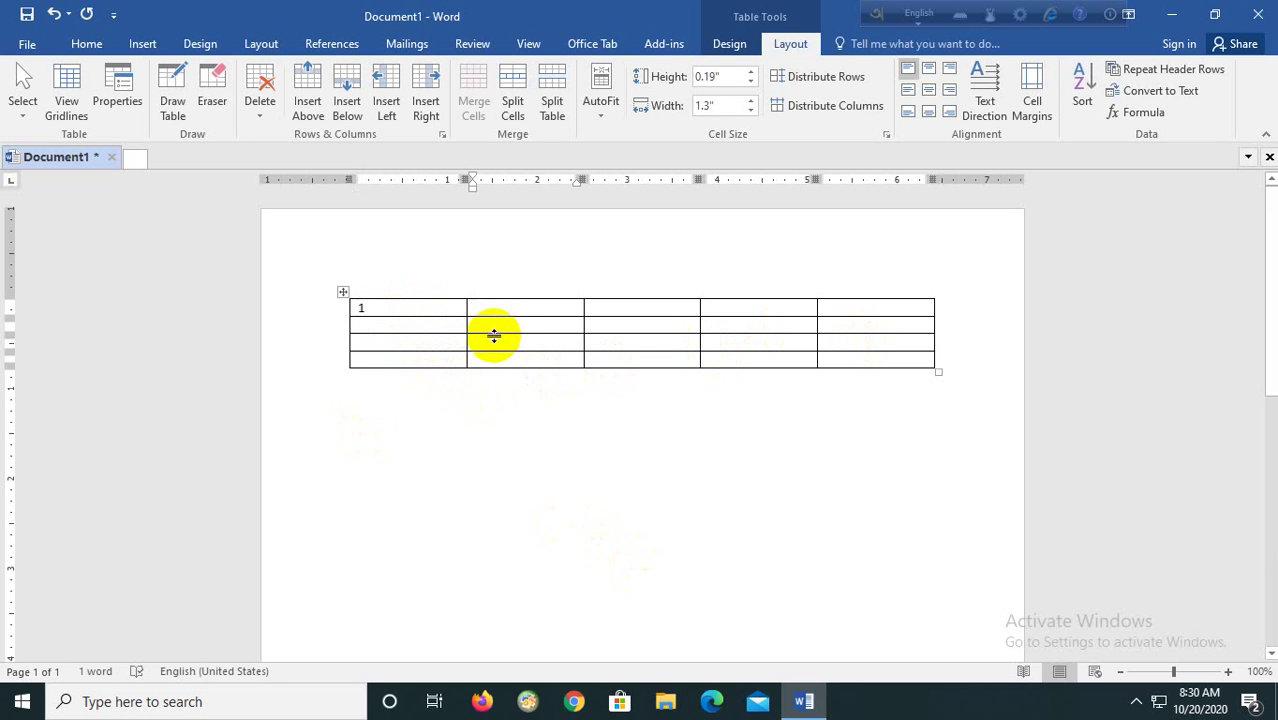
{"action": "key", "text": "Tab"}
{"action": "type", "text": "2"}
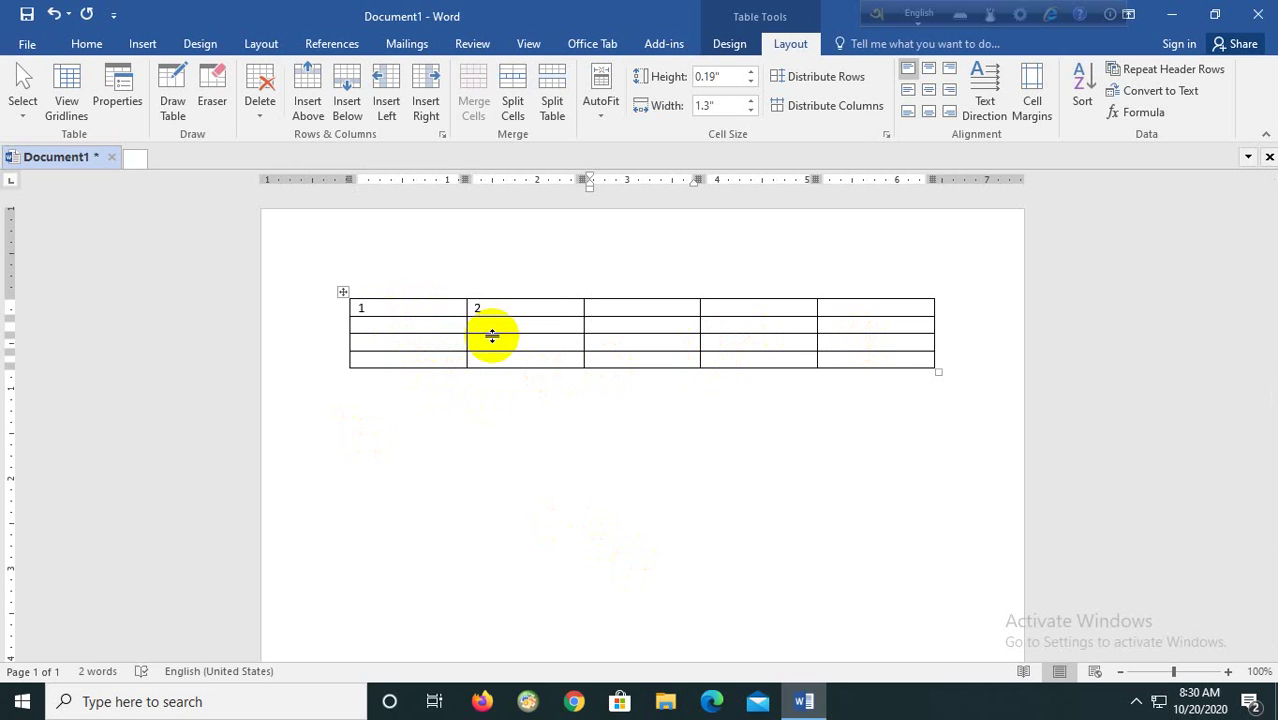
{"action": "type", "text": "3"}
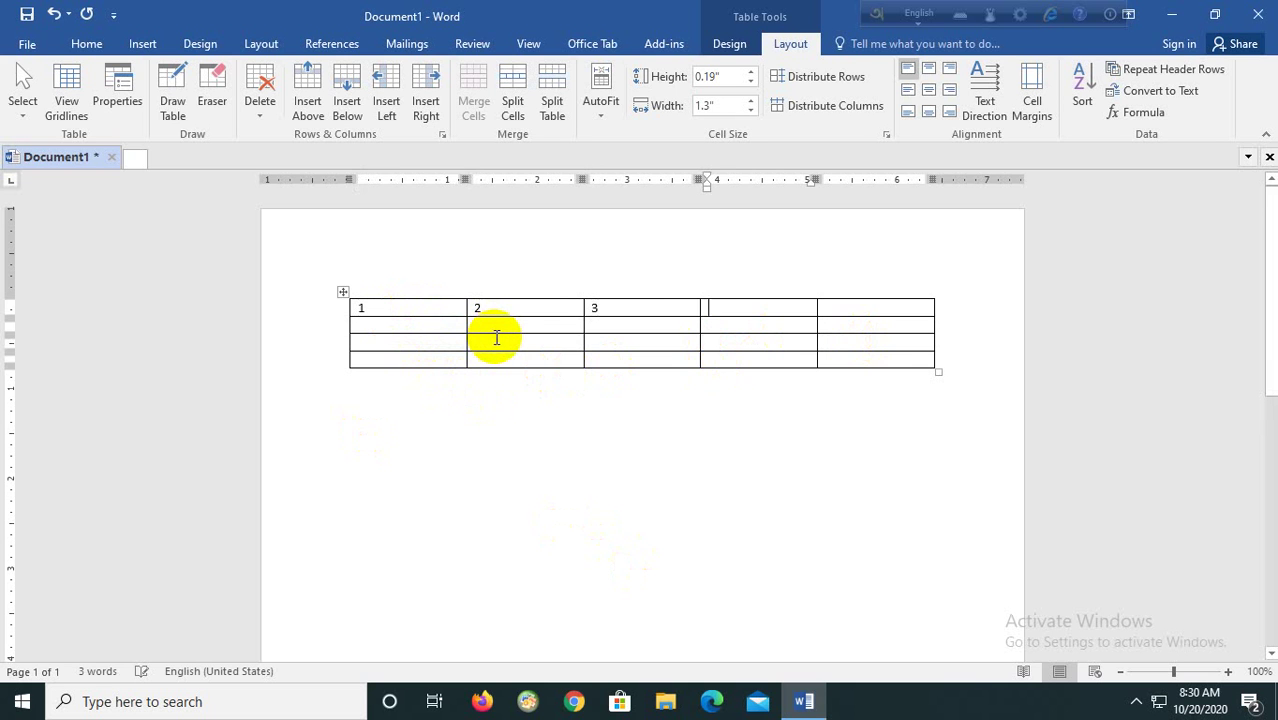
{"action": "type", "text": "4"}
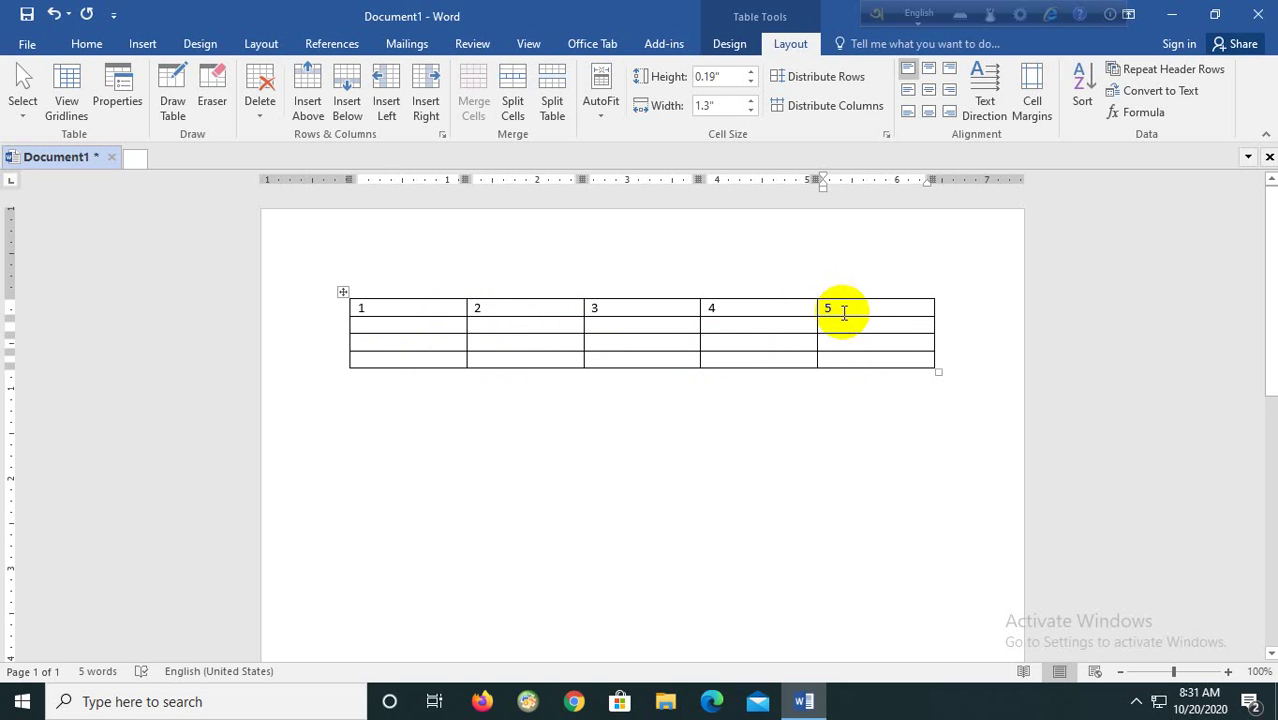
Number the remaining cells of the table's first column 2 to 4.
{"action": "left_click", "coordinate": [369, 327]}
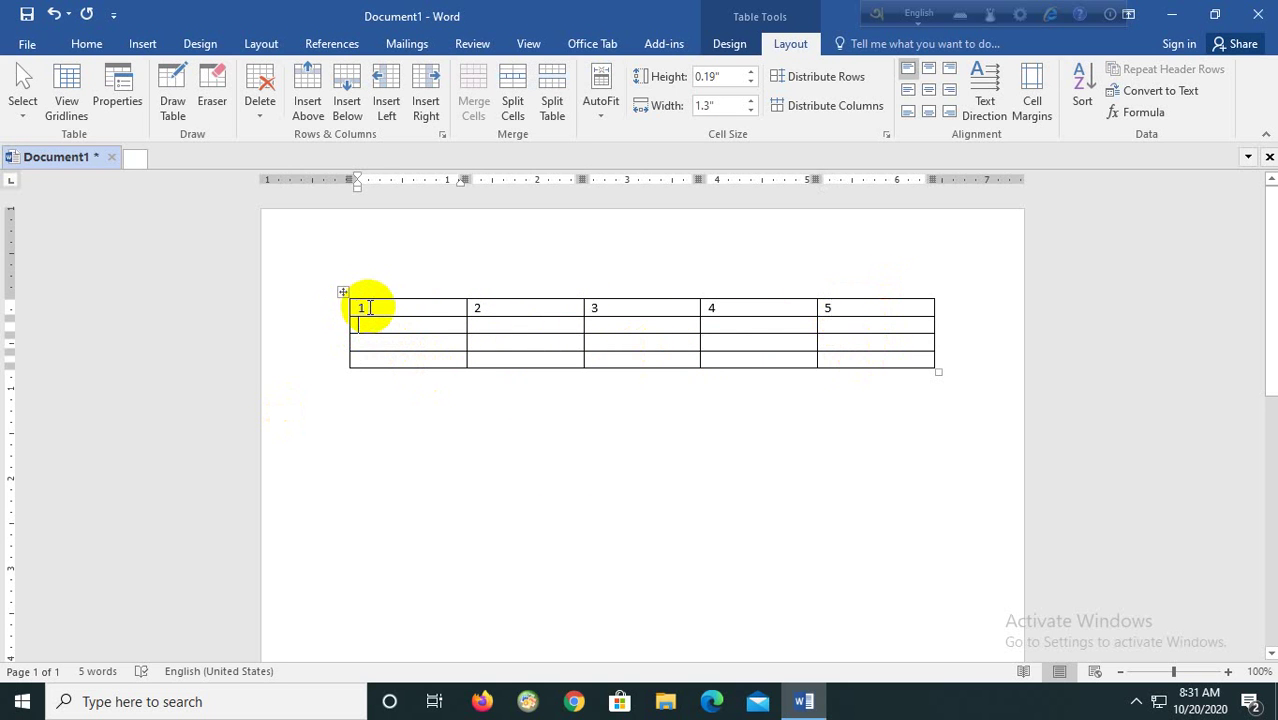
{"action": "type", "text": "2"}
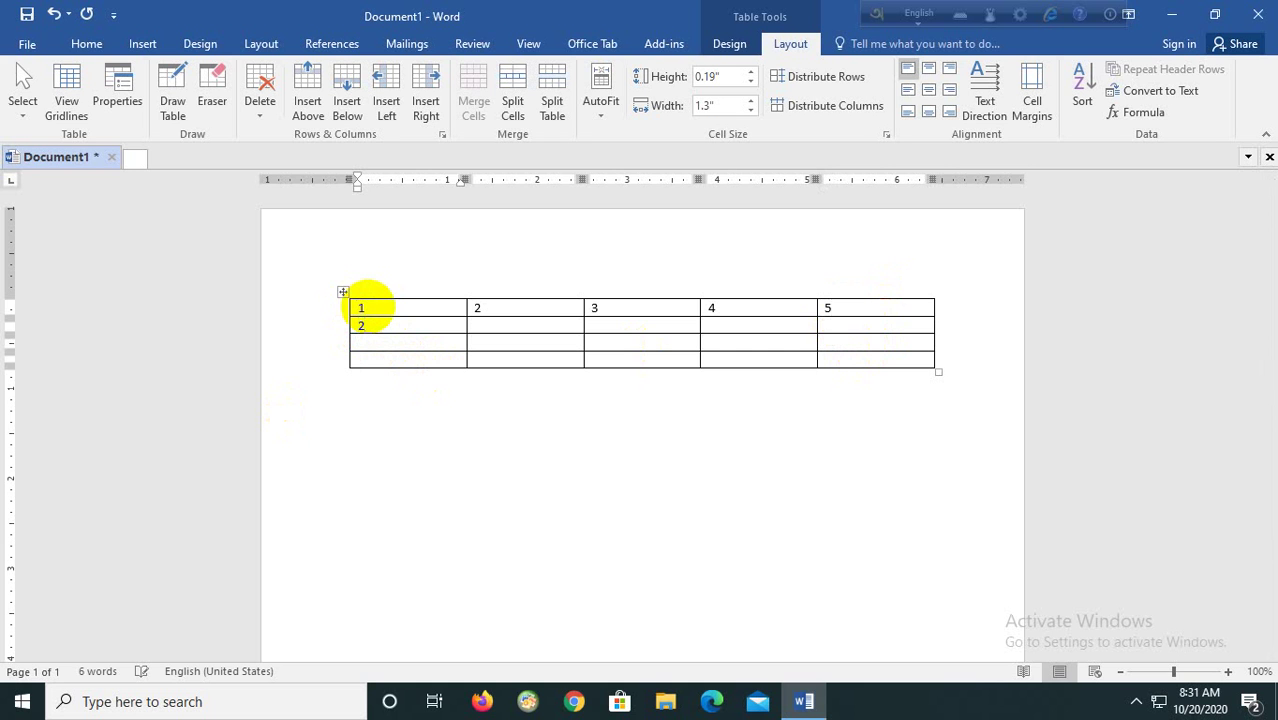
{"action": "key", "text": "Down"}
{"action": "type", "text": "3"}
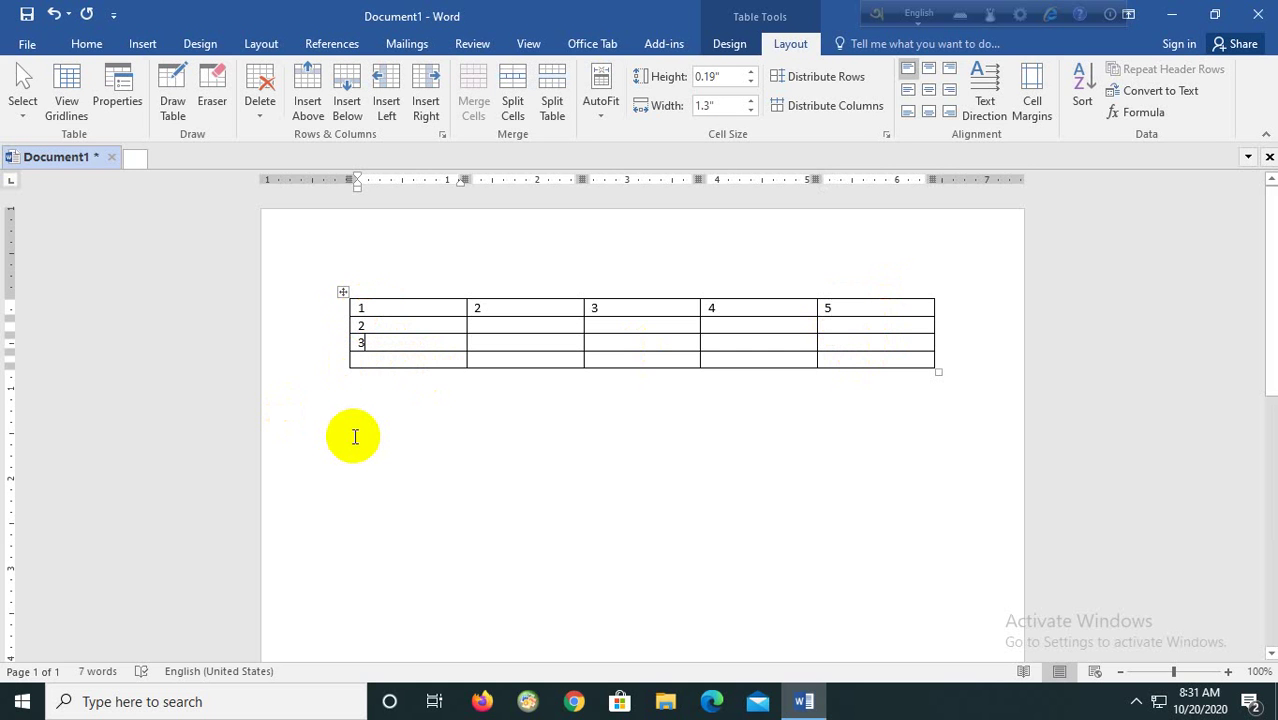
{"action": "type", "text": "4"}
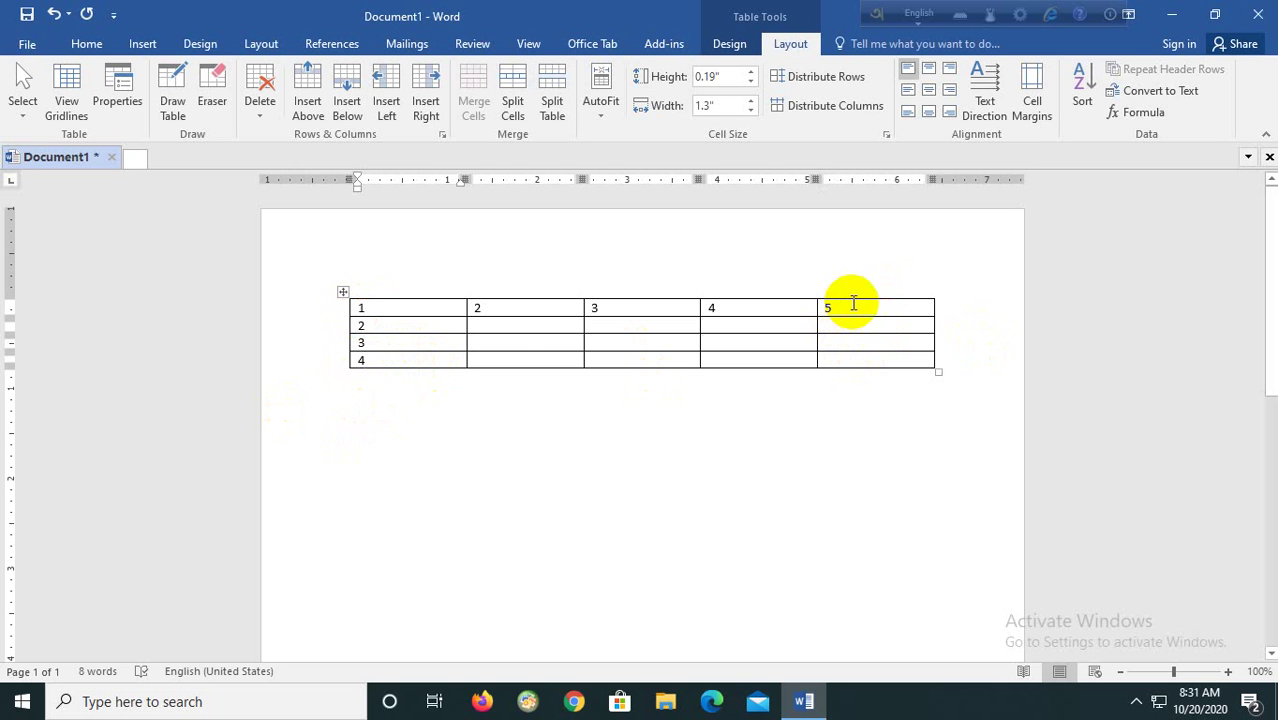
Select all cells of the table and clear the numbers from them.
{"action": "mouse_move", "coordinate": [854, 305]}
{"action": "left_mouse_down"}
{"action": "mouse_move", "coordinate": [391, 314]}
{"action": "mouse_move", "coordinate": [354, 331]}
{"action": "mouse_move", "coordinate": [360, 360]}
{"action": "mouse_move", "coordinate": [378, 358]}
{"action": "left_mouse_up"}
{"action": "key", "text": "Delete"}
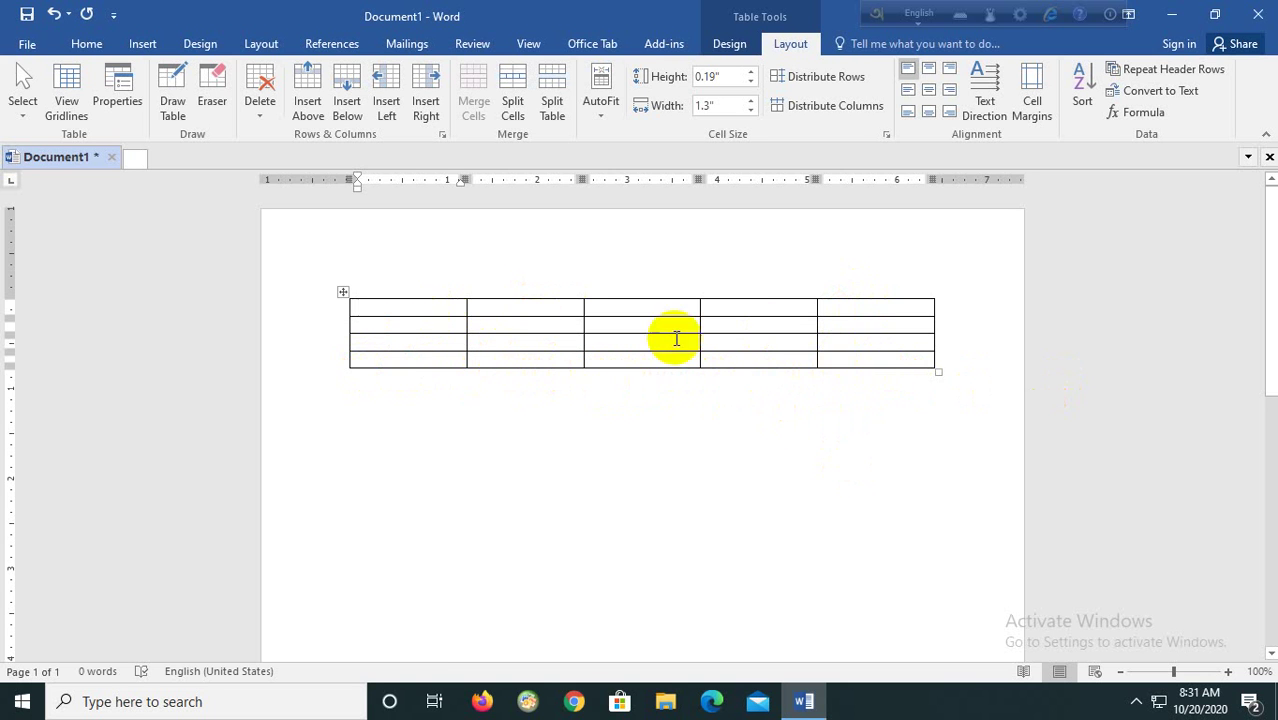
Place the cursor in the table's last cell, then open the On-Screen Keyboard and position it below the table.
{"action": "left_click", "coordinate": [880, 361]}
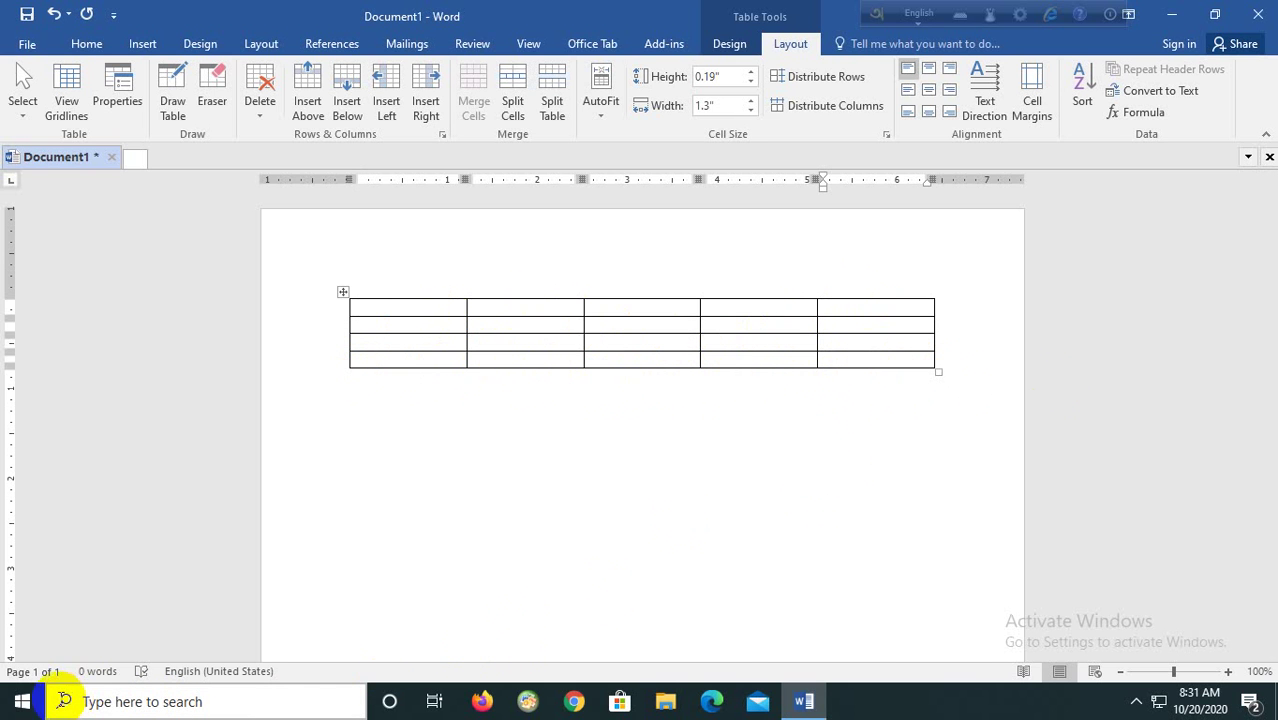
{"action": "left_click", "coordinate": [96, 702]}
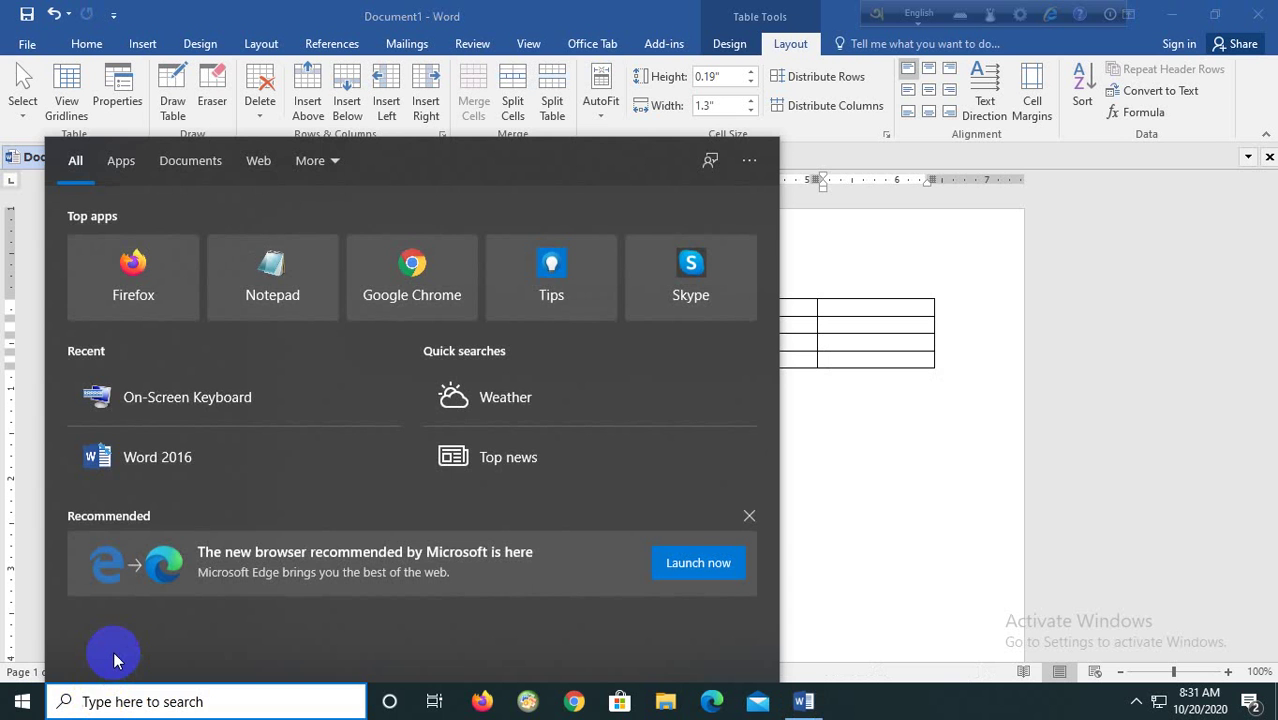
{"action": "type", "text": "o"}
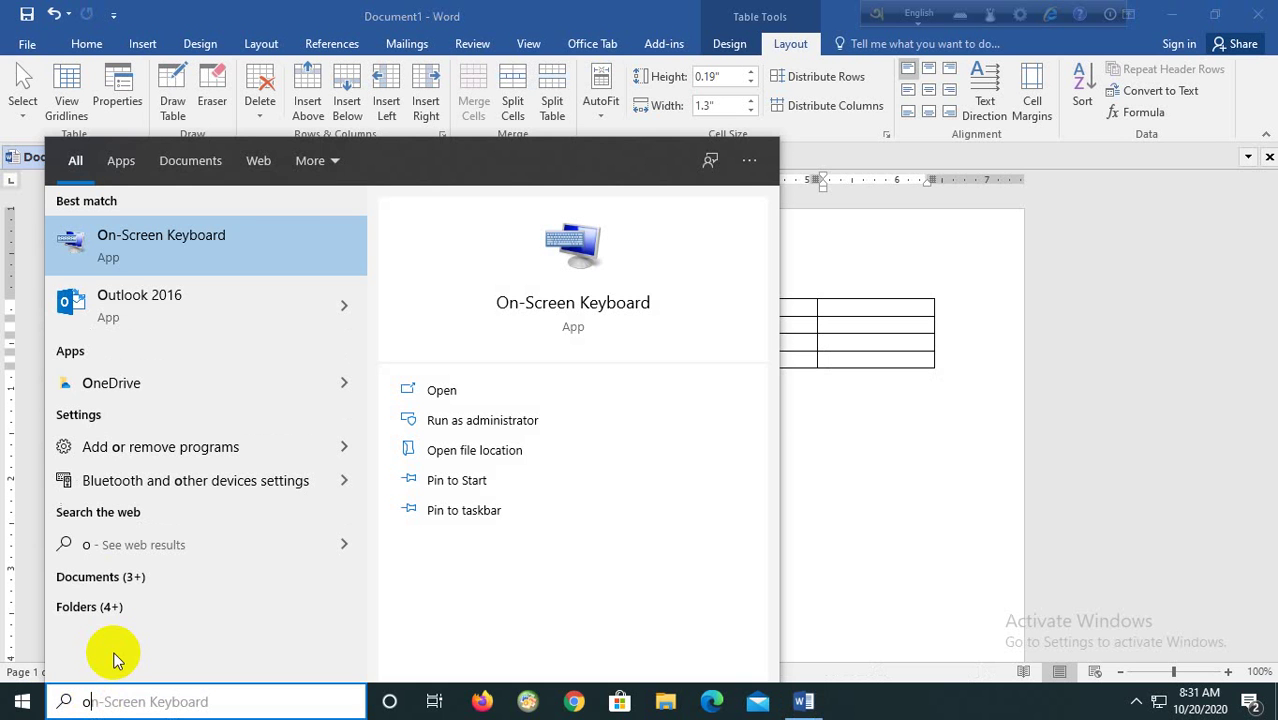
{"action": "left_click", "coordinate": [163, 235]}
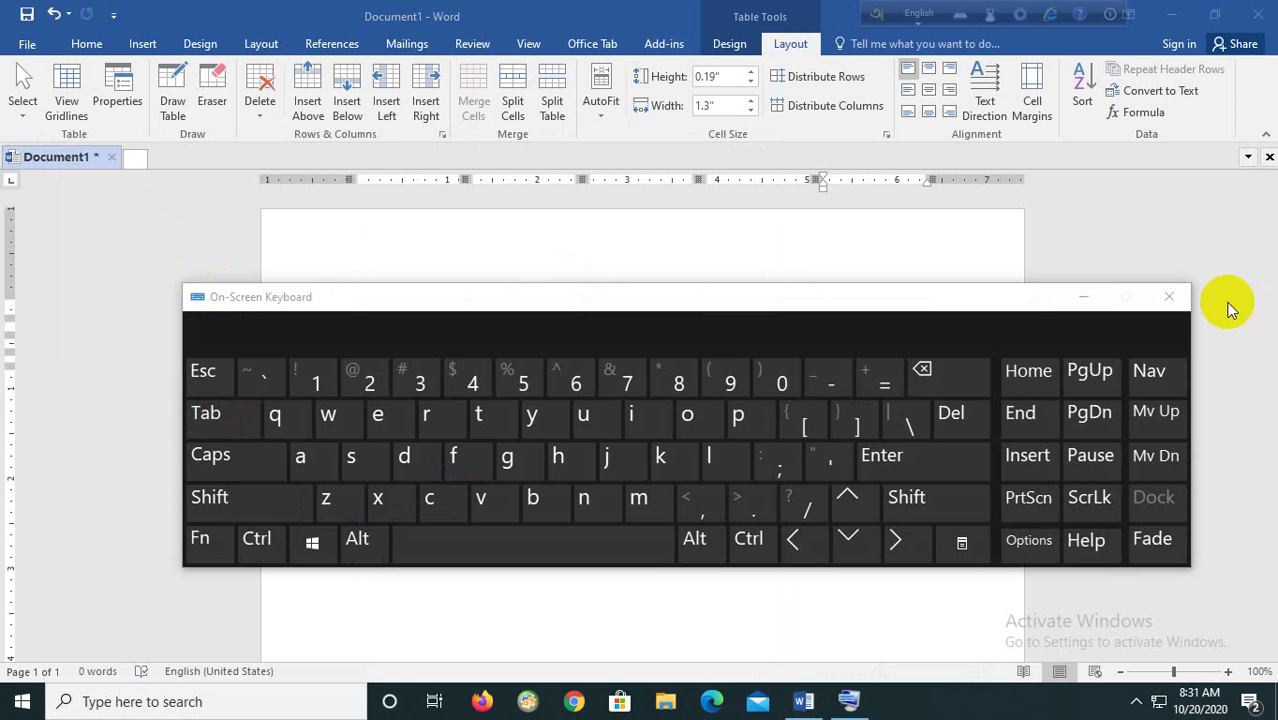
{"action": "left_click_drag", "start_coordinate": [913, 300], "coordinate": [919, 428]}
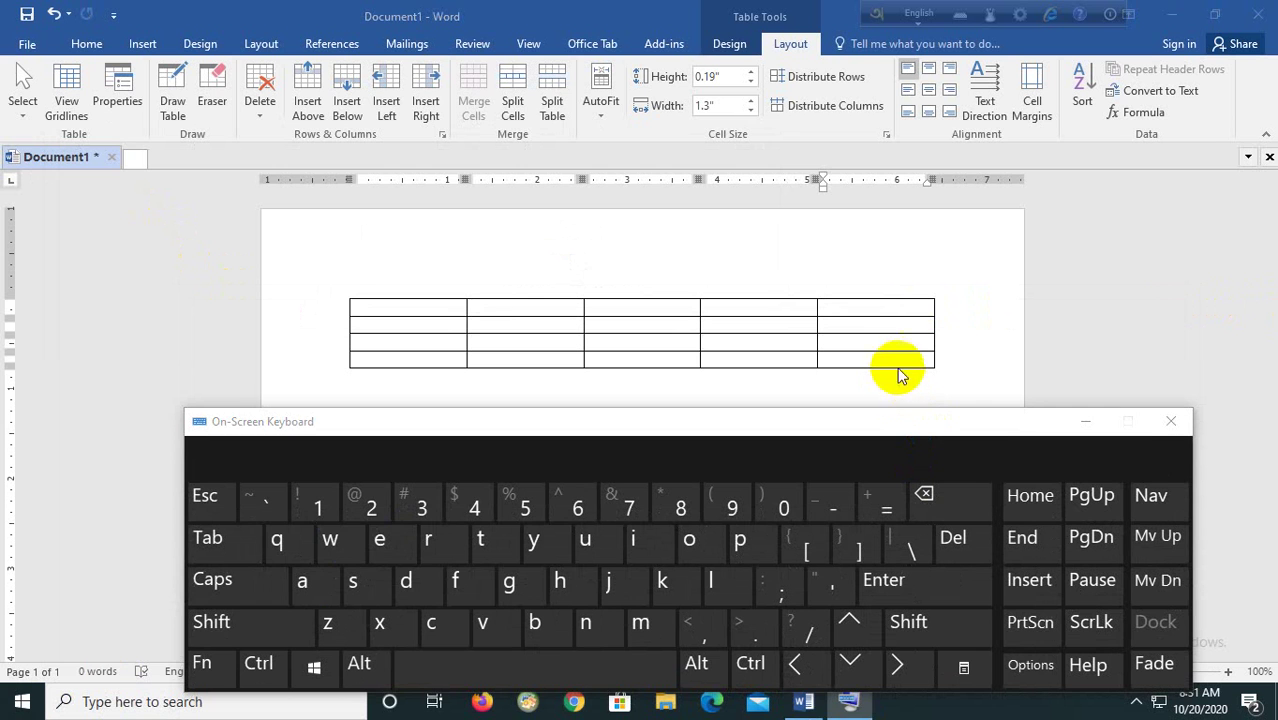
Add three rows to the end of the table by advancing past its last cell, and close the On-Screen Keyboard.
{"action": "left_click", "coordinate": [212, 545]}
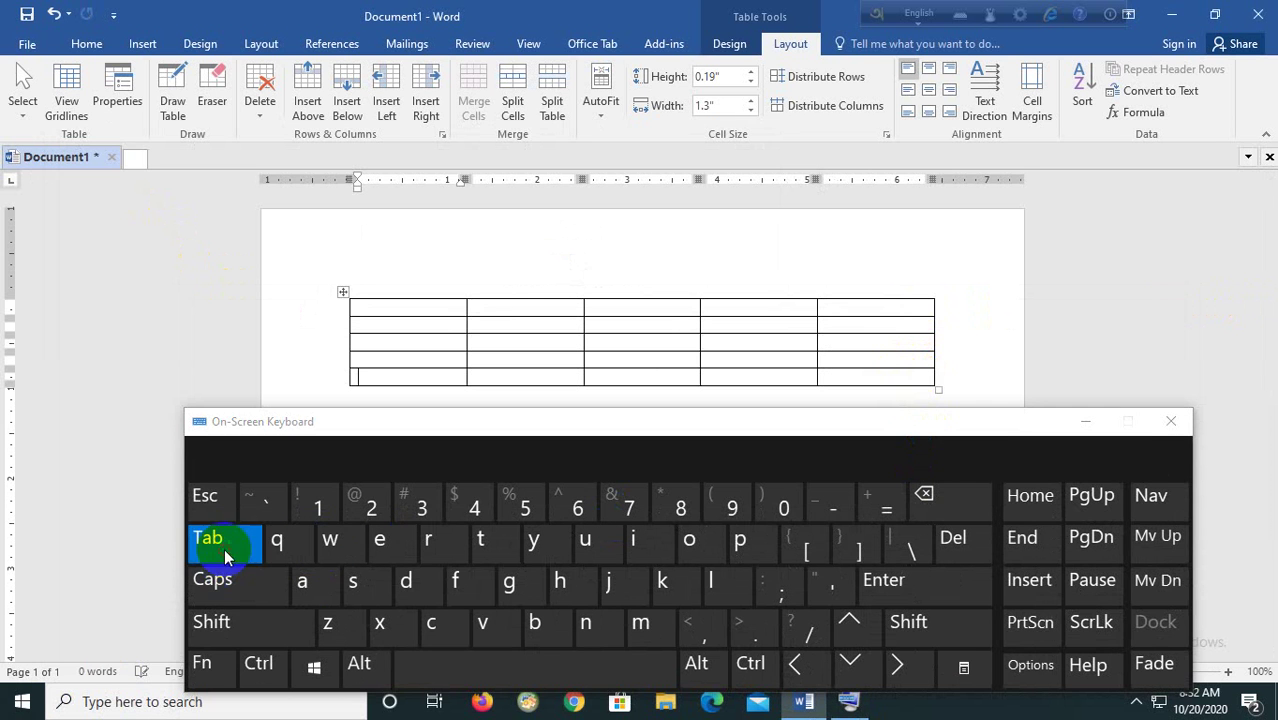
{"action": "left_click", "coordinate": [222, 541]}
{"action": "left_click", "coordinate": [220, 539]}
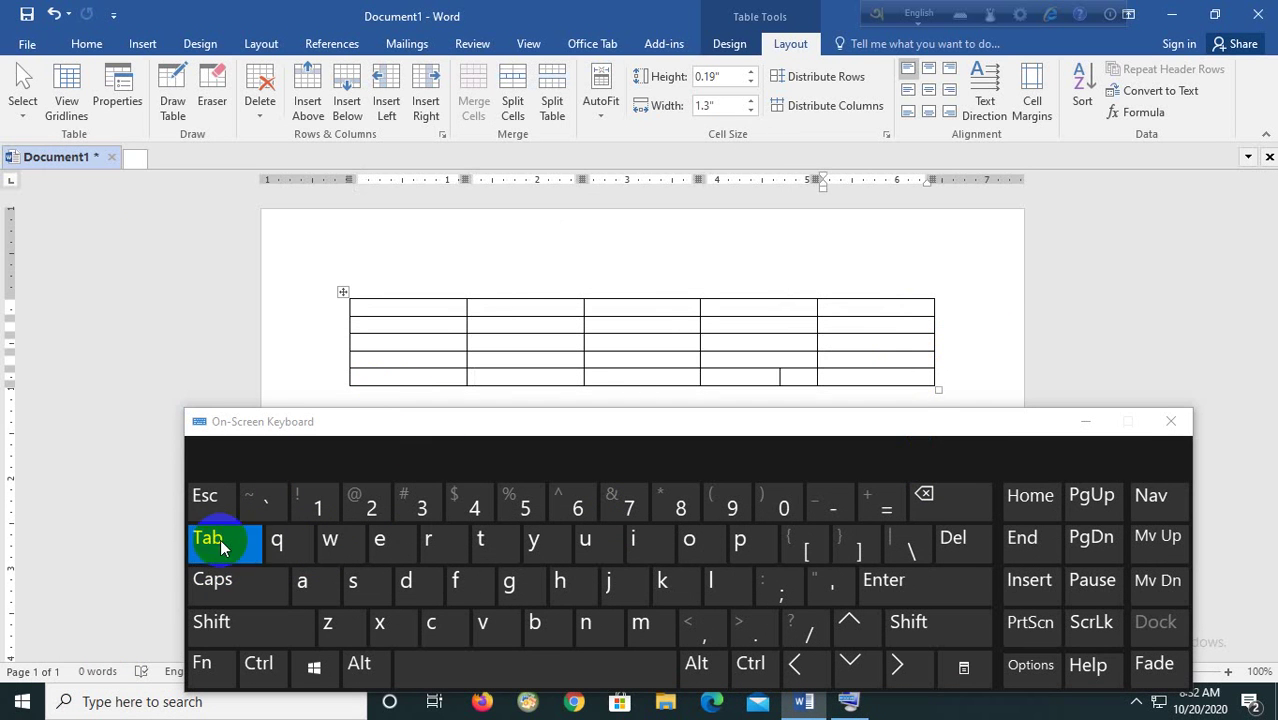
{"action": "left_click", "coordinate": [220, 539]}
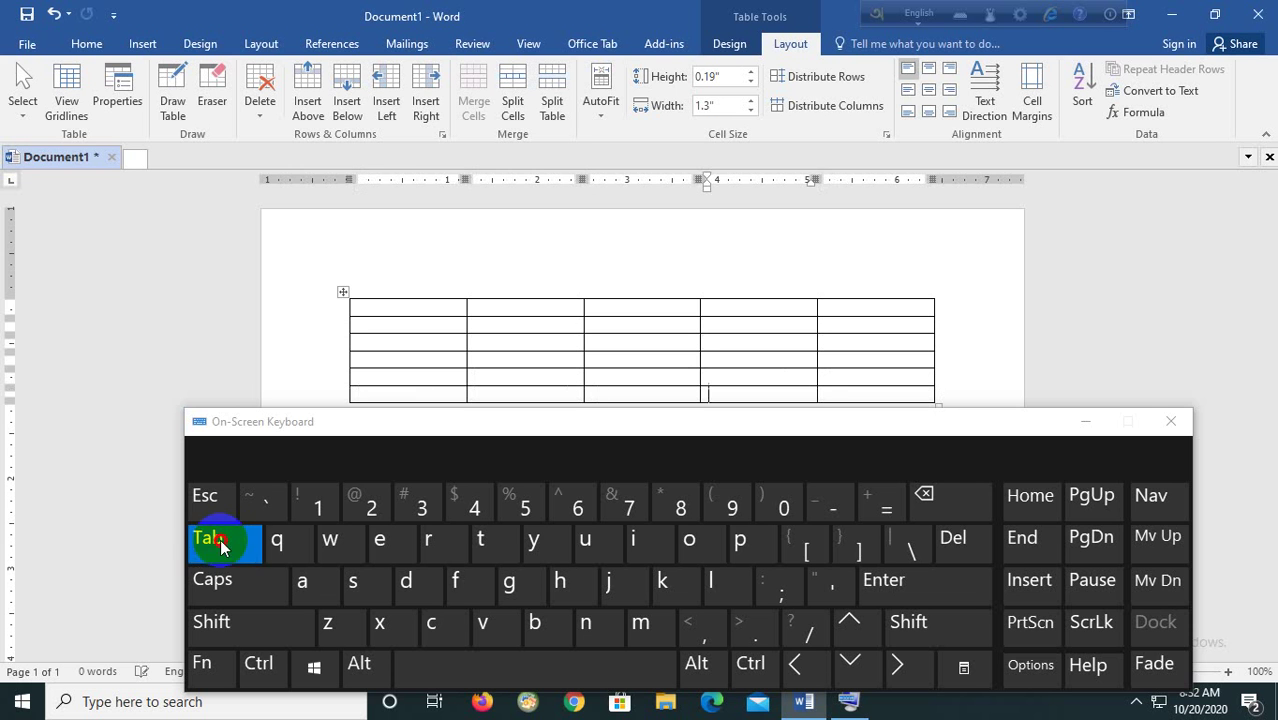
{"action": "left_click", "coordinate": [1171, 421]}
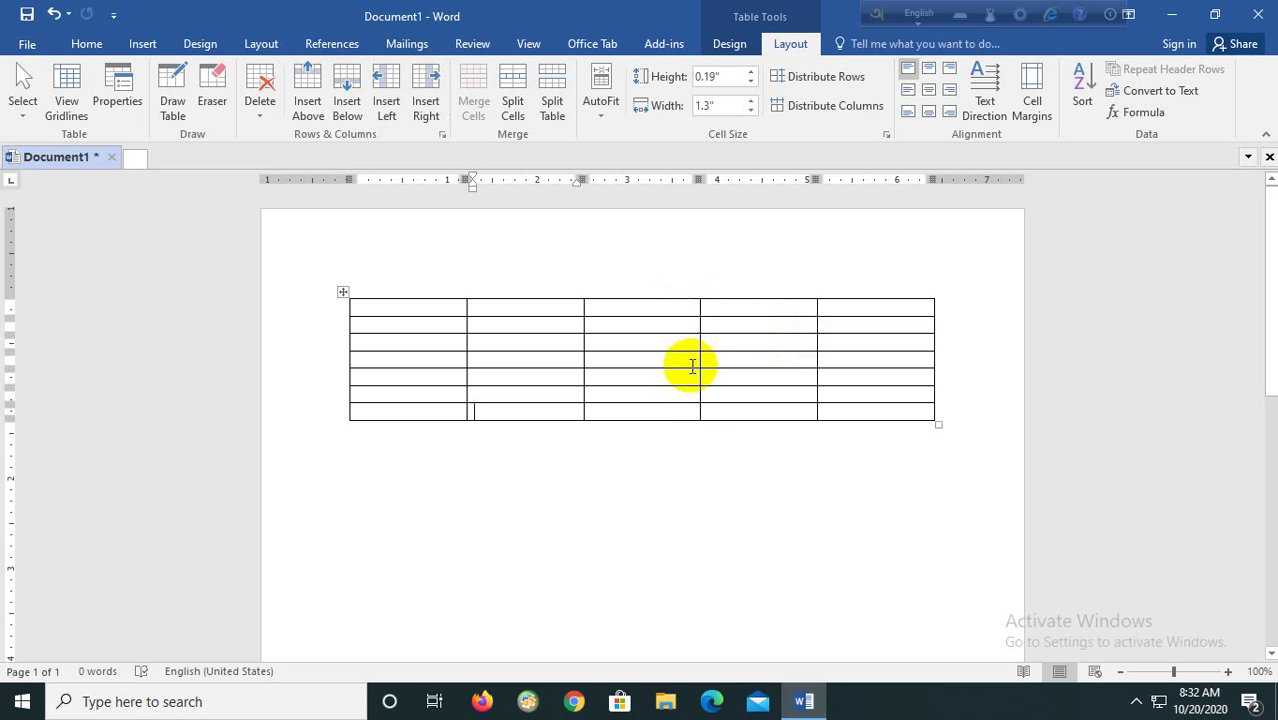
{"action": "left_click", "coordinate": [733, 308]}
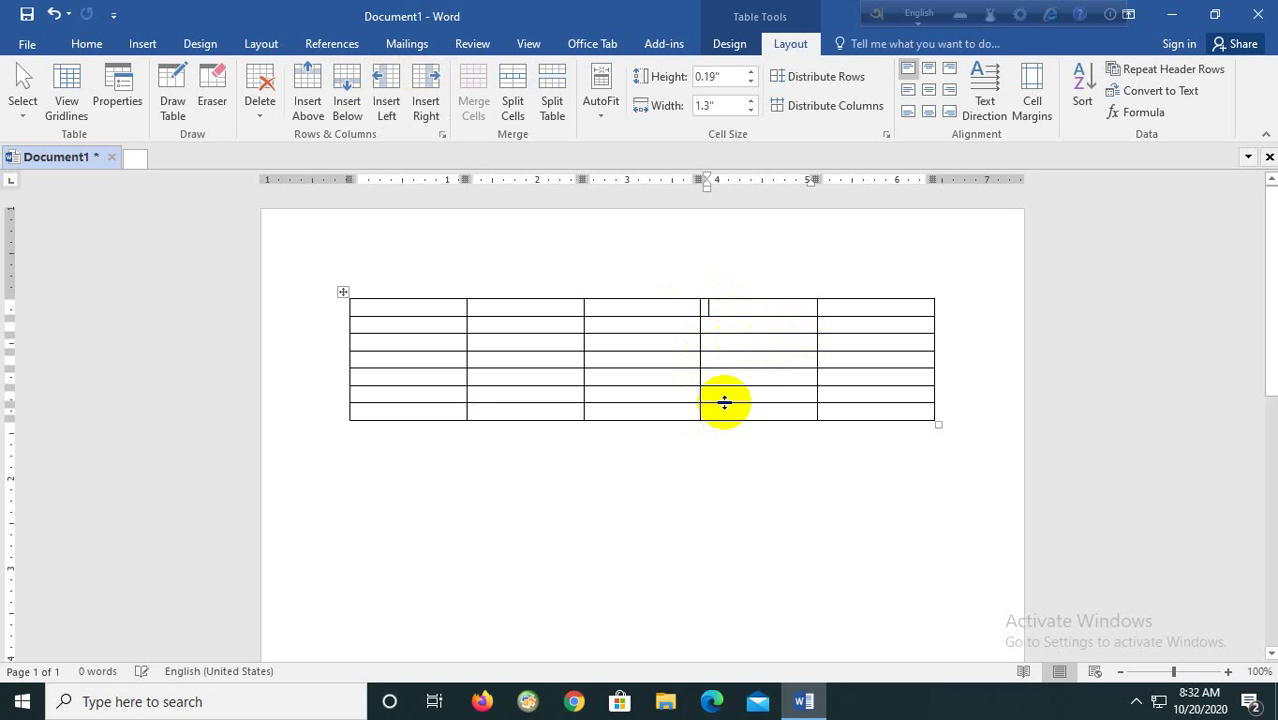
Select the table's fourth column, insert a column to its right, and insert another to the left of the new column.
{"action": "left_click", "coordinate": [35, 120]}
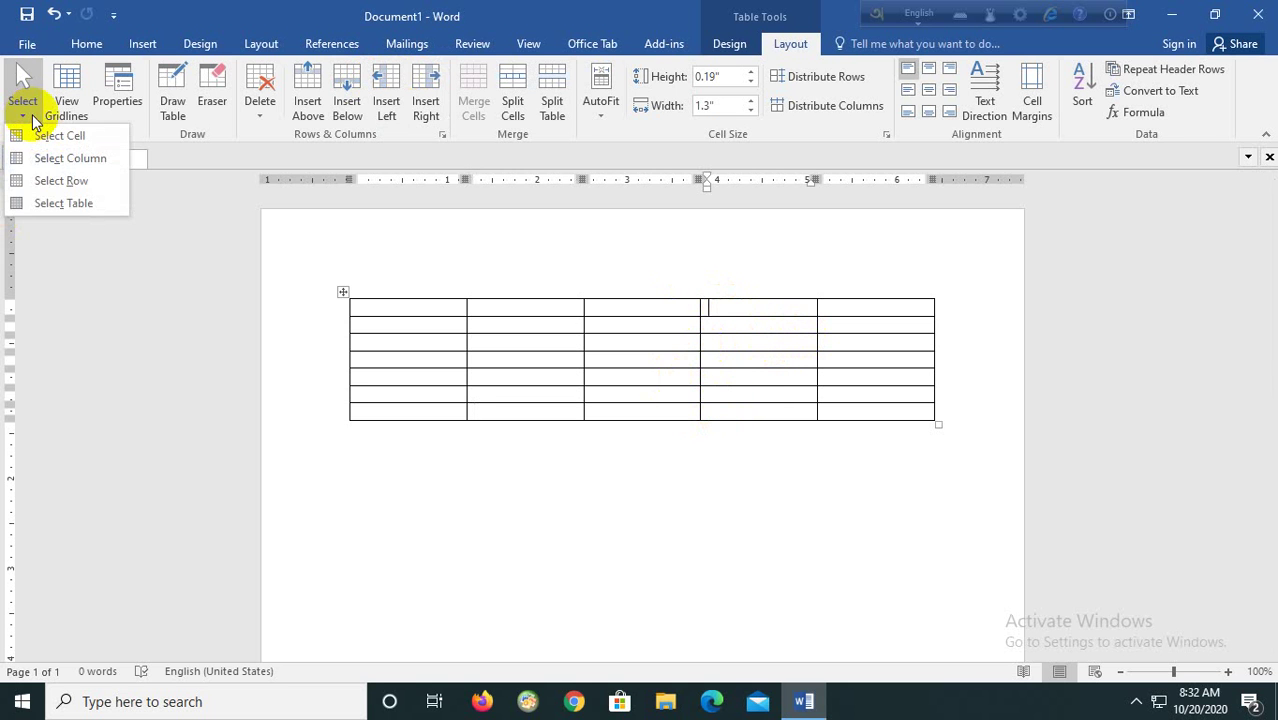
{"action": "left_click", "coordinate": [60, 160]}
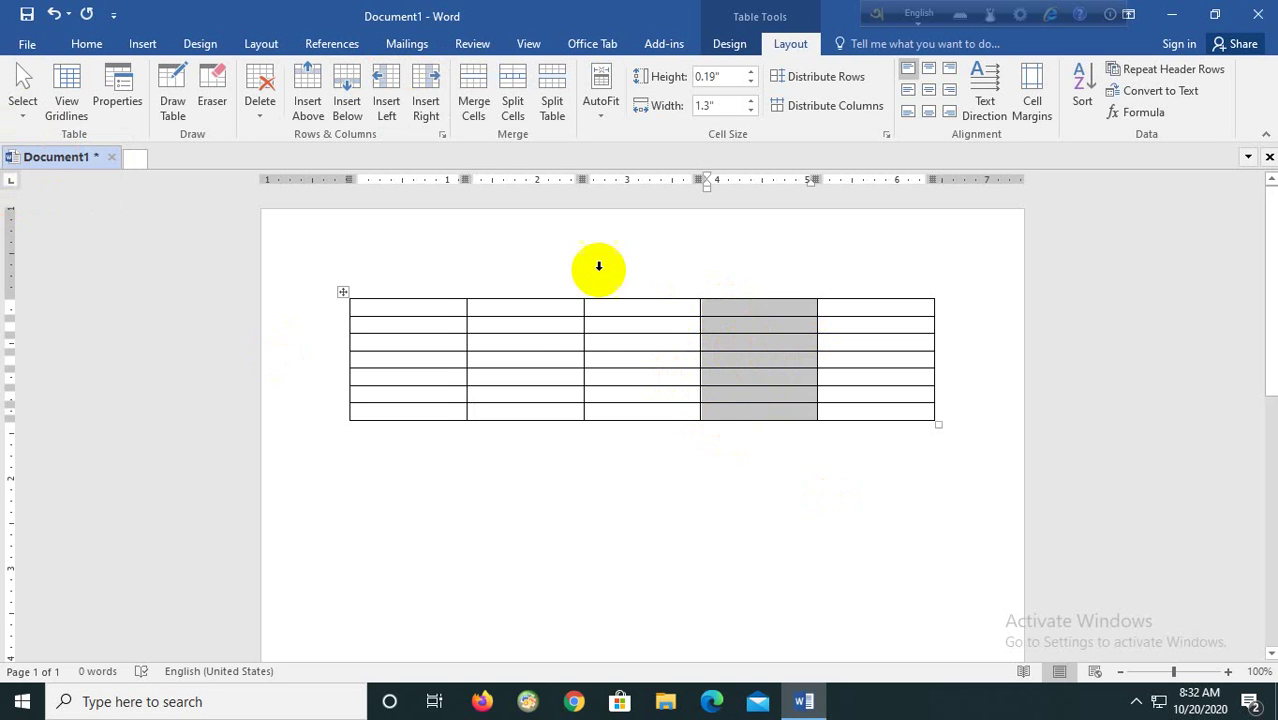
{"action": "left_click", "coordinate": [427, 100]}
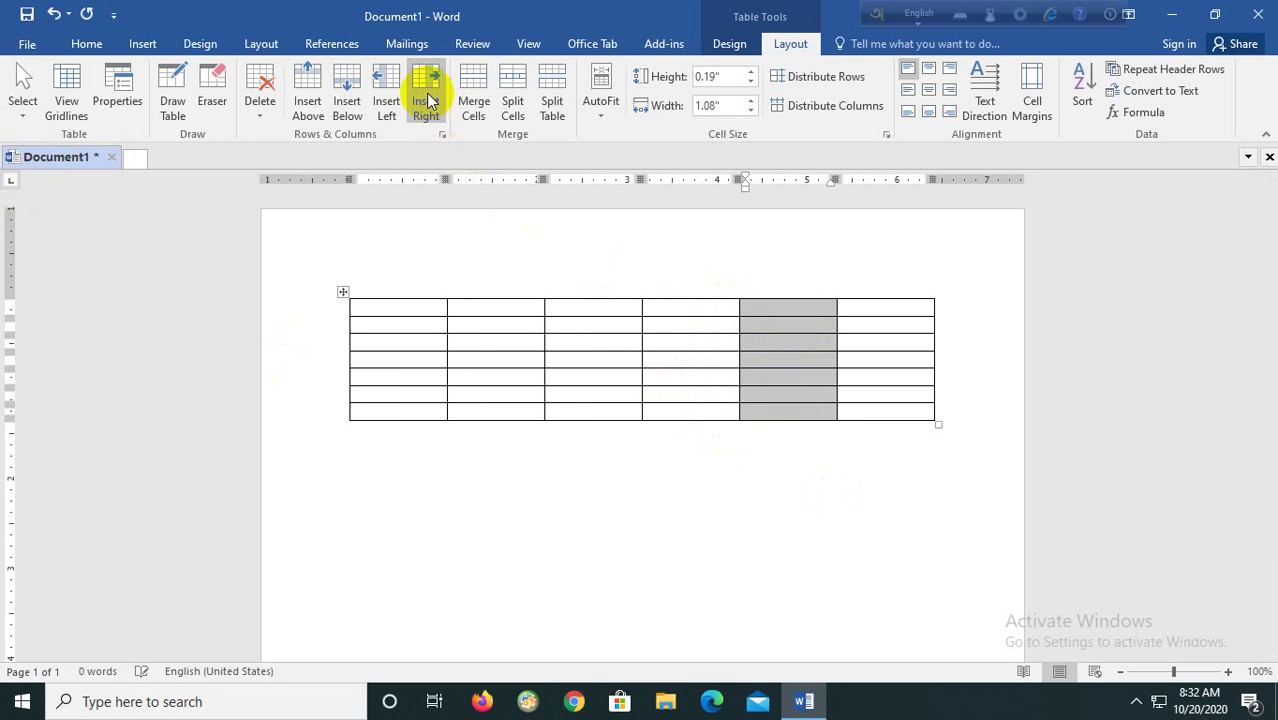
{"action": "left_click", "coordinate": [388, 90]}
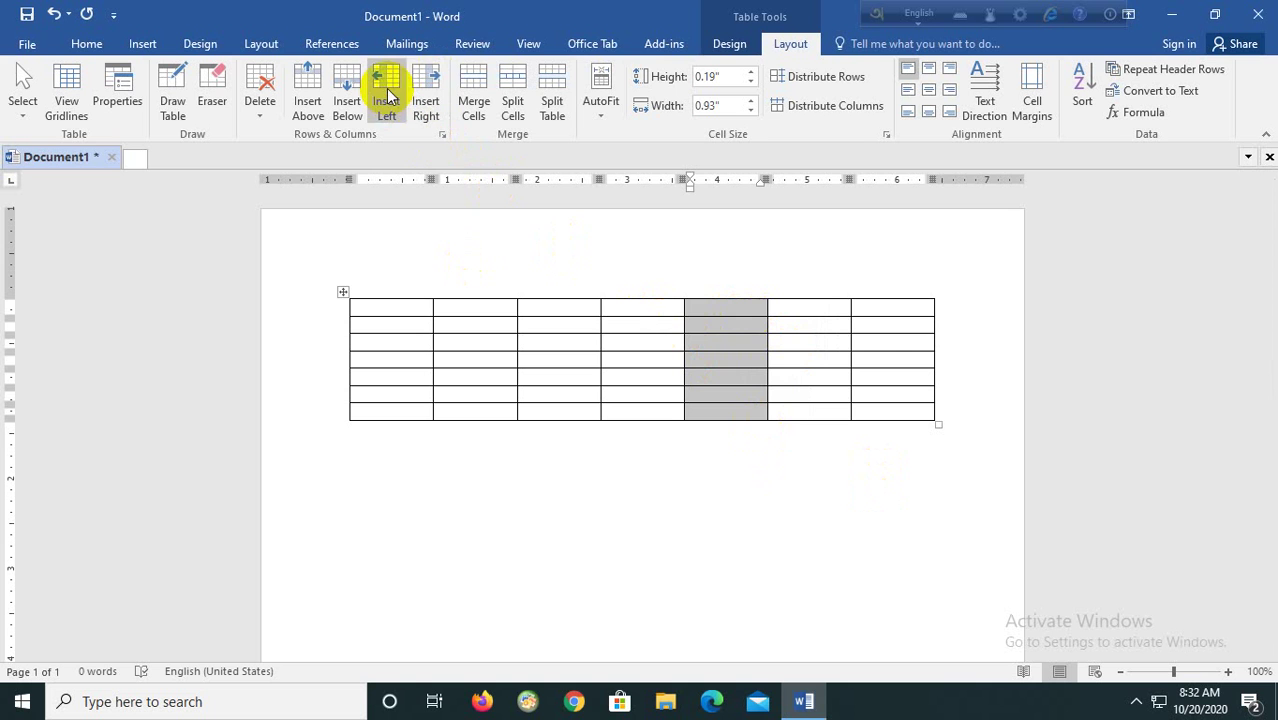
Select the fifth column and then the sixth row directly in the table, clearing each selection.
{"action": "left_click", "coordinate": [788, 343]}
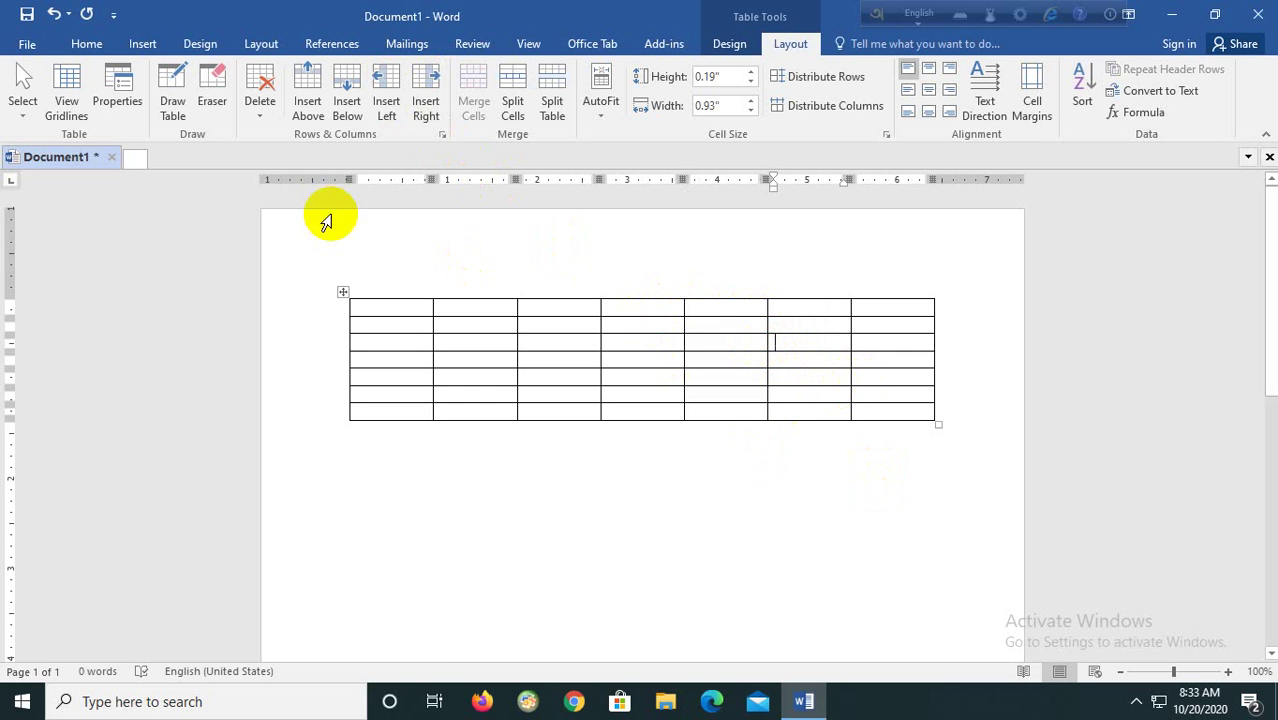
{"action": "left_click", "coordinate": [722, 292]}
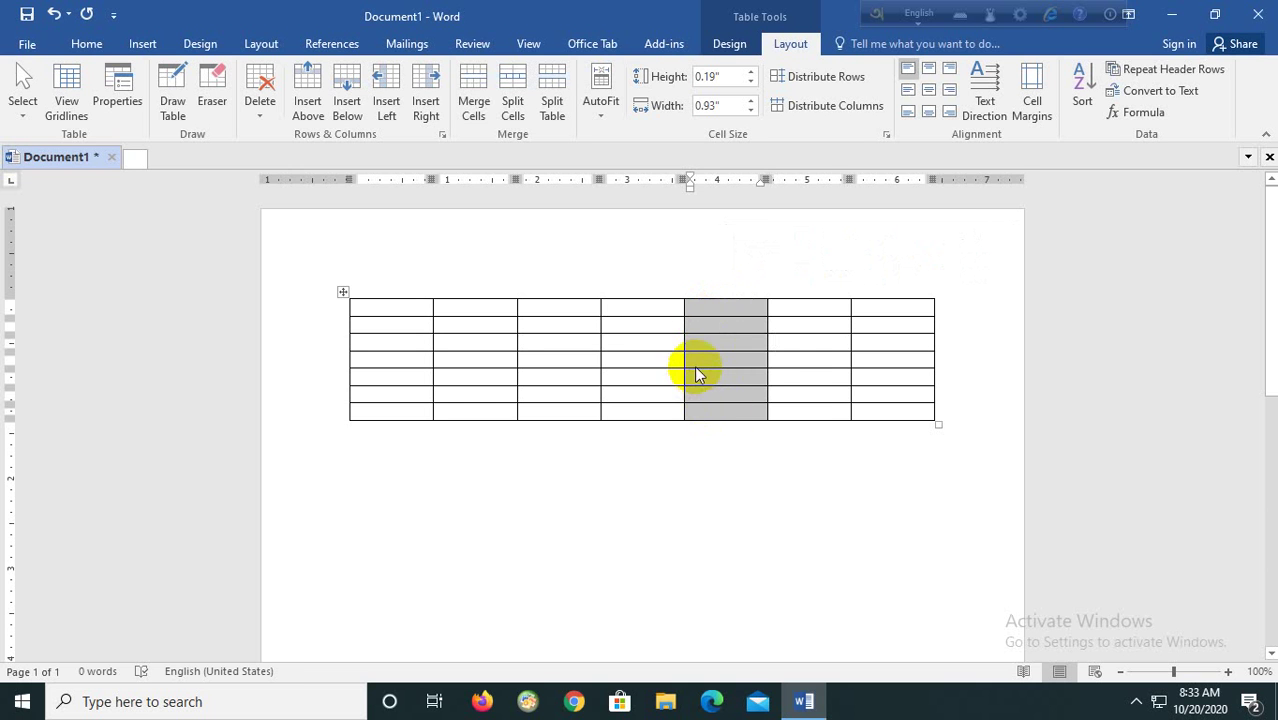
{"action": "left_click", "coordinate": [790, 338]}
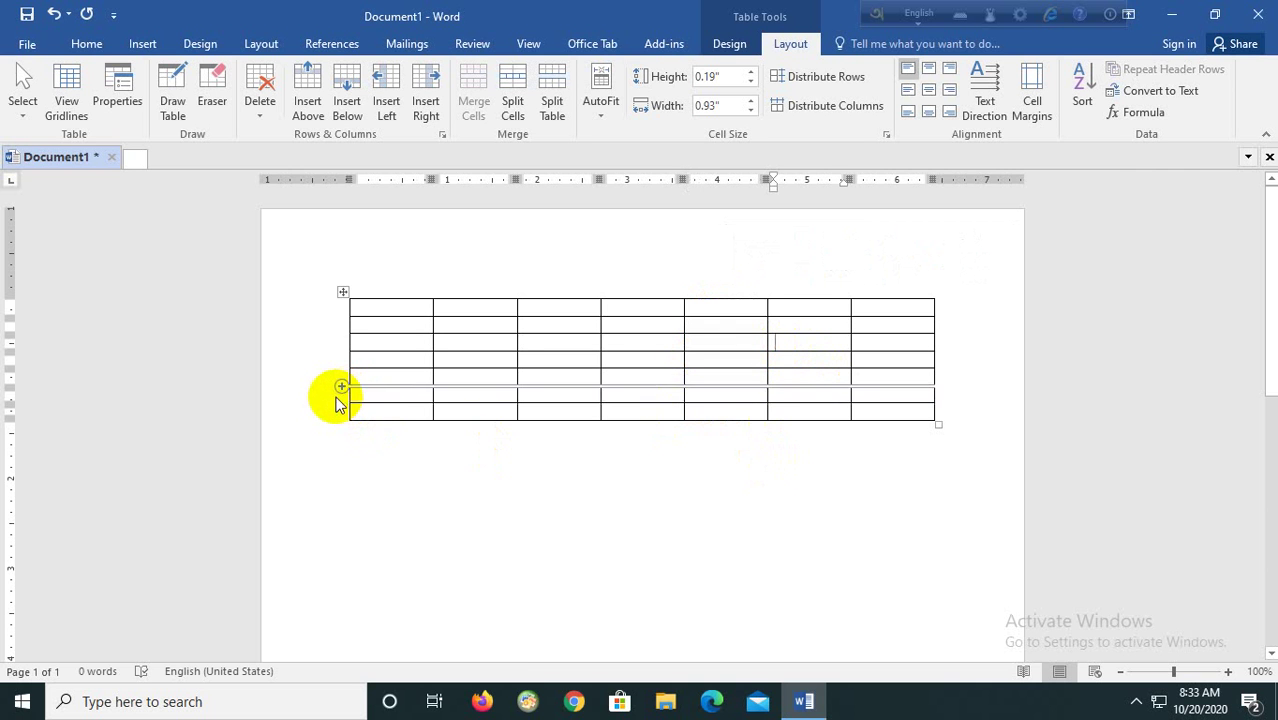
{"action": "mouse_move", "coordinate": [344, 403]}
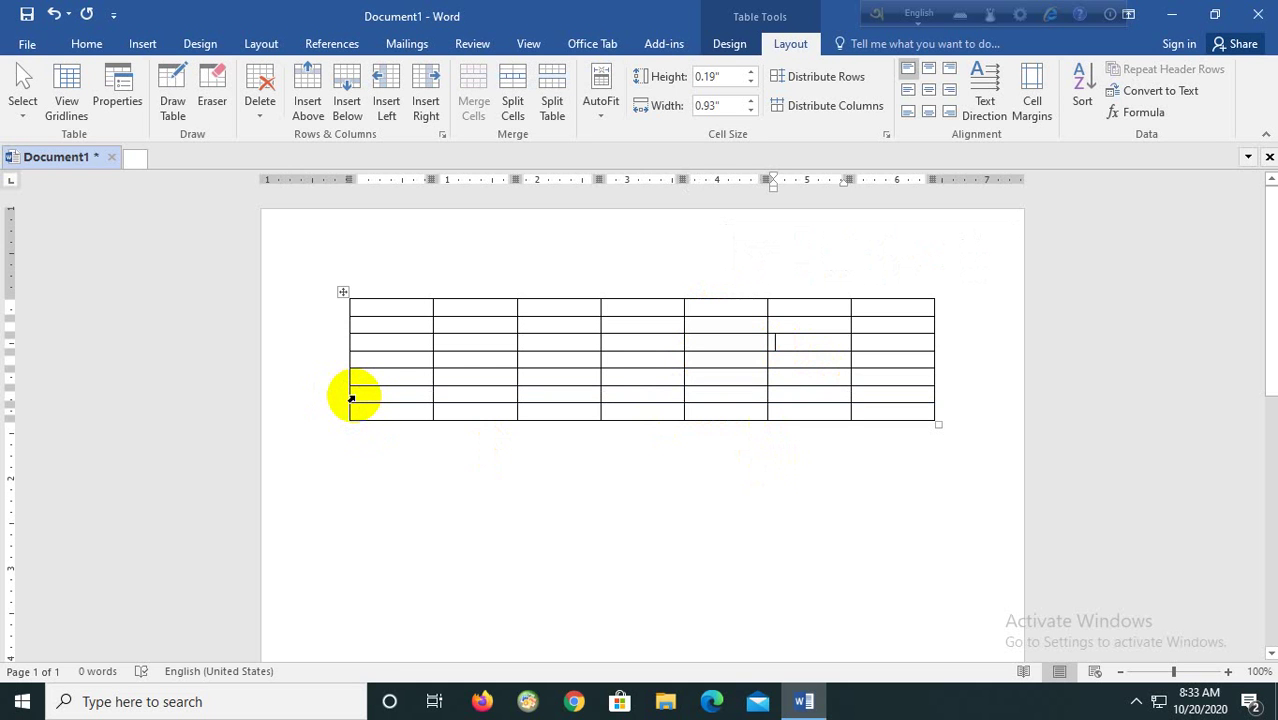
{"action": "left_click_drag", "start_coordinate": [350, 400], "coordinate": [912, 384]}
{"action": "left_click", "coordinate": [793, 402]}
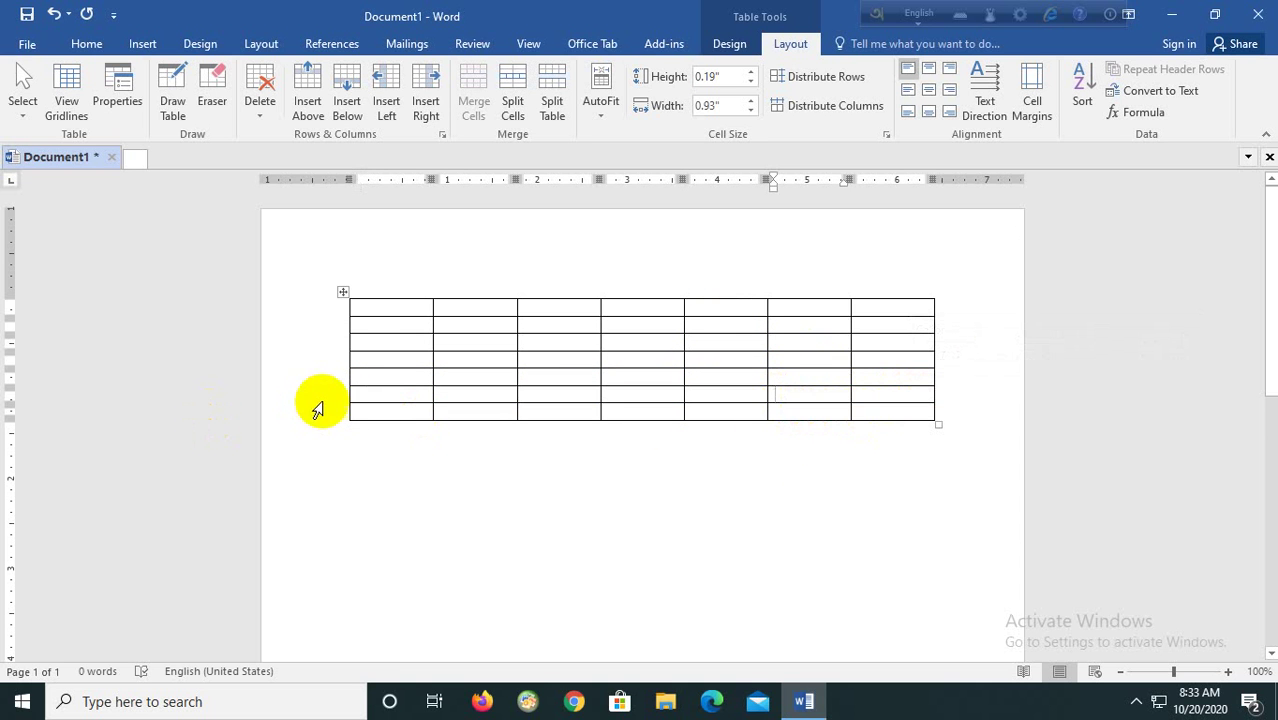
Select the table's sixth row and insert one row below it, followed by two rows above the current selection.
{"action": "left_click", "coordinate": [352, 400]}
{"action": "left_click", "coordinate": [362, 395]}
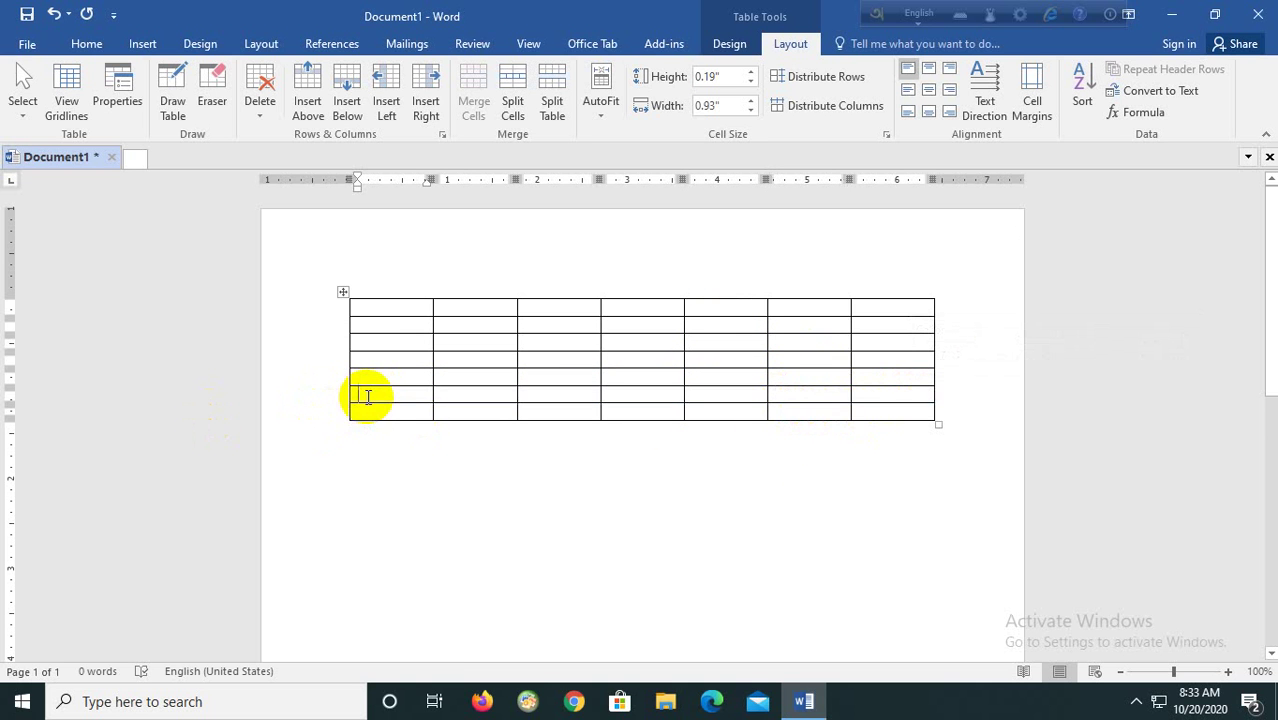
{"action": "left_click", "coordinate": [22, 110]}
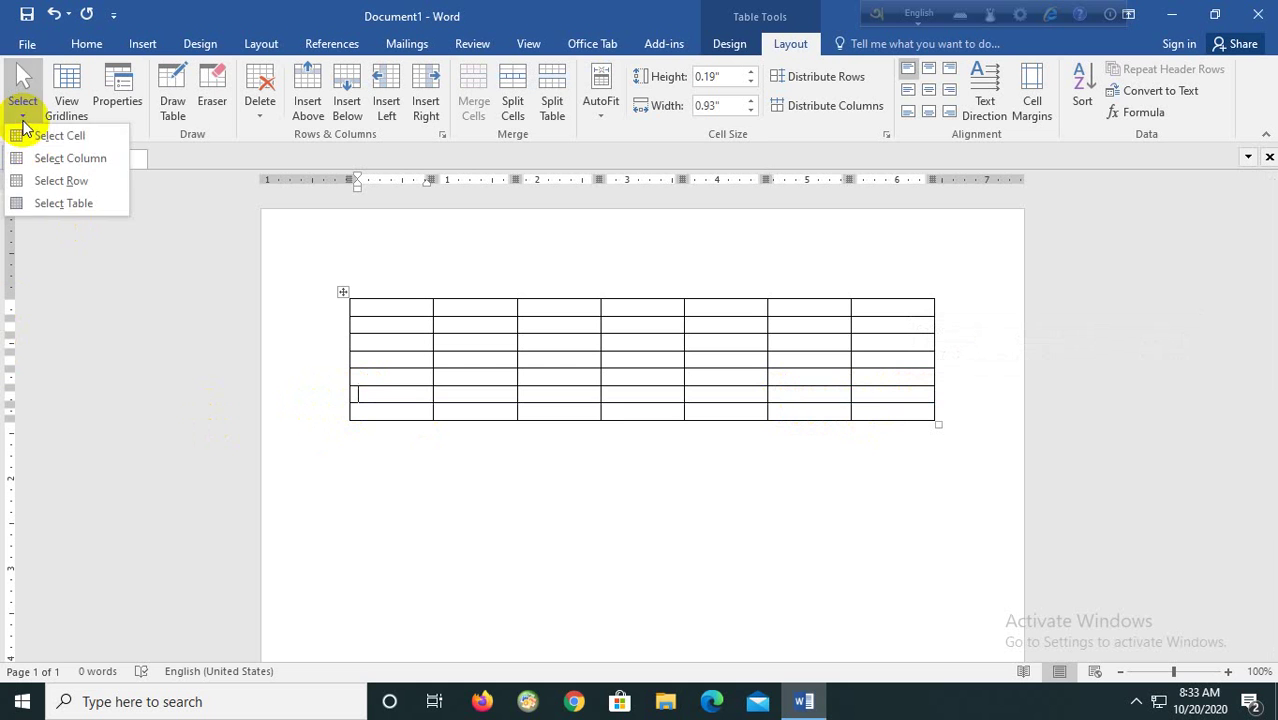
{"action": "left_click", "coordinate": [55, 186]}
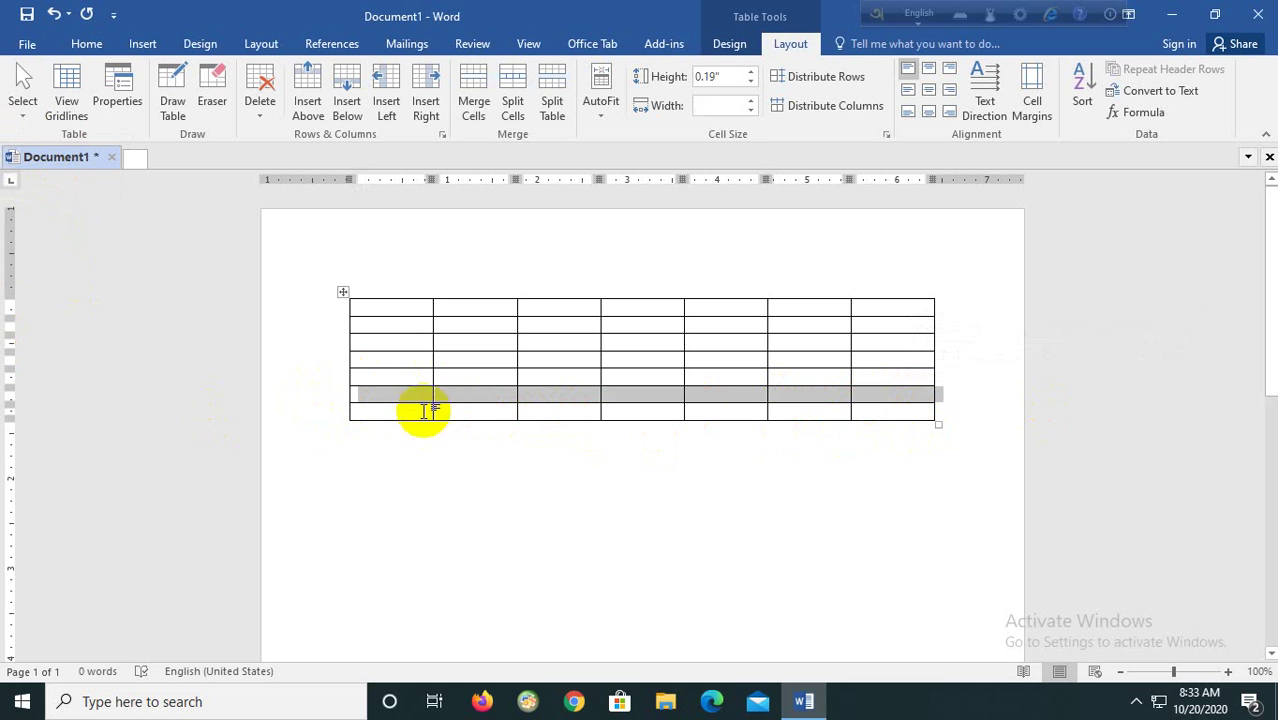
{"action": "left_click", "coordinate": [346, 98]}
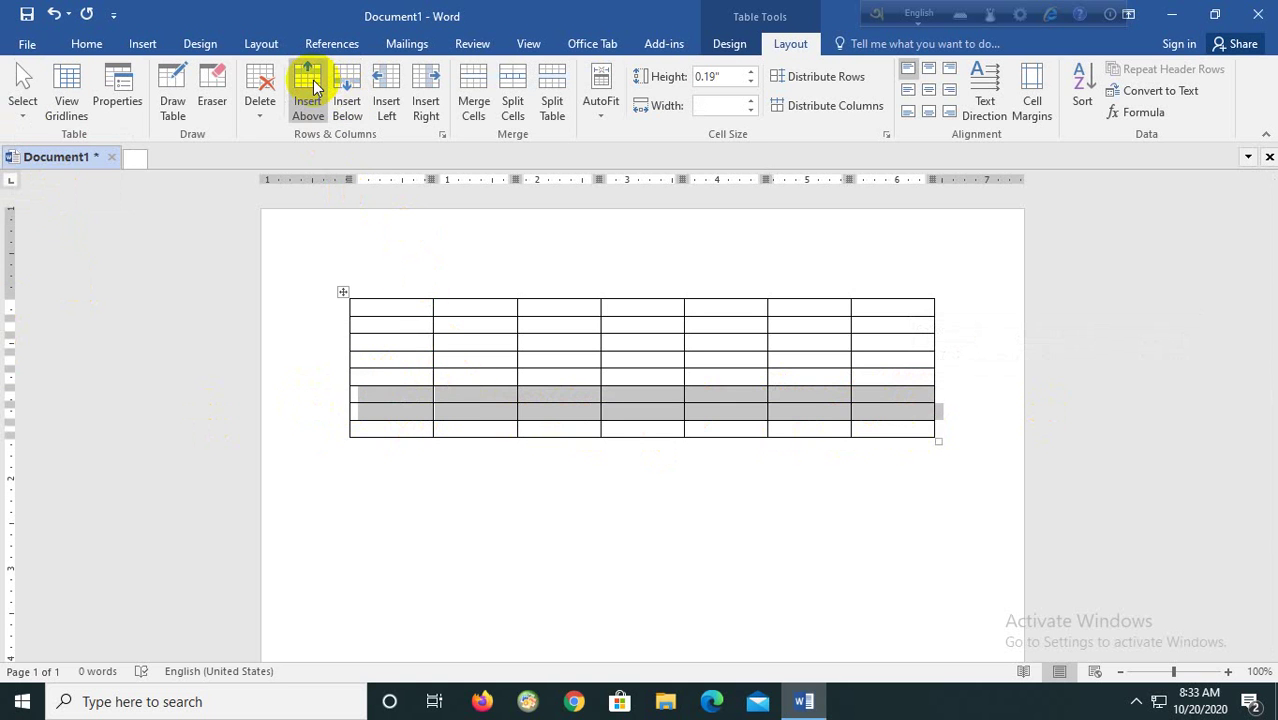
{"action": "left_click", "coordinate": [313, 80]}
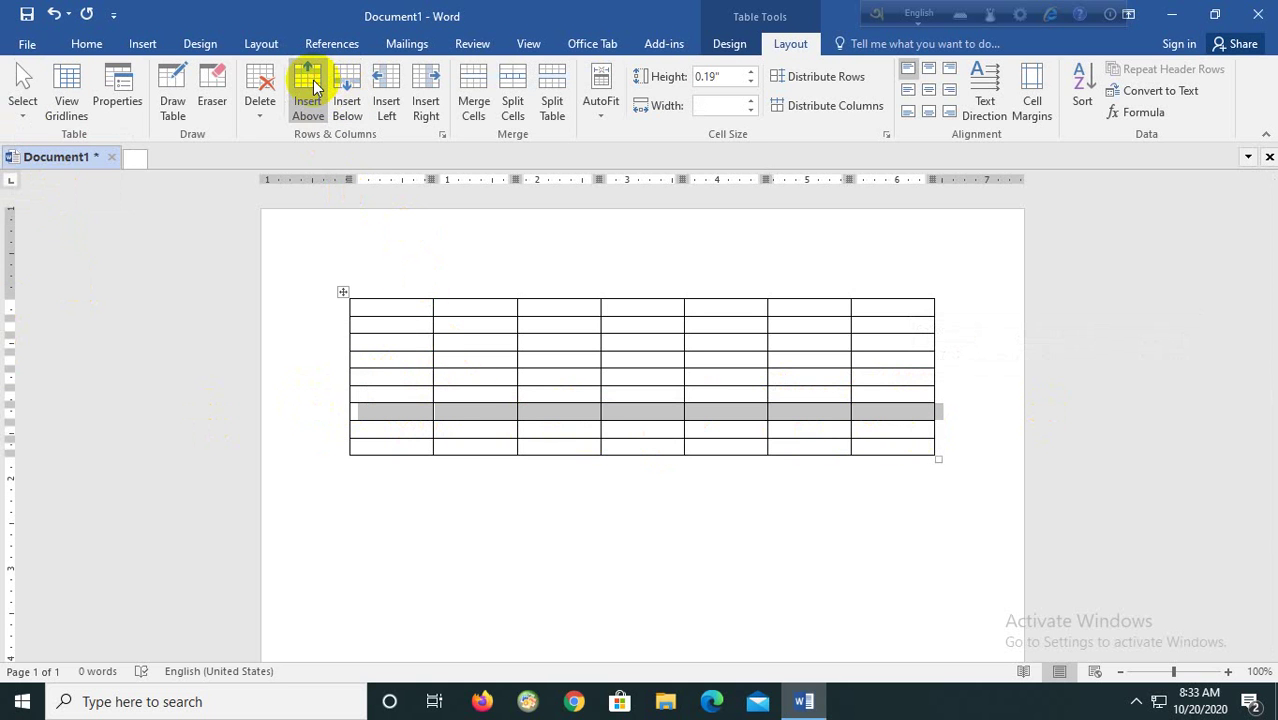
{"action": "left_click", "coordinate": [313, 80]}
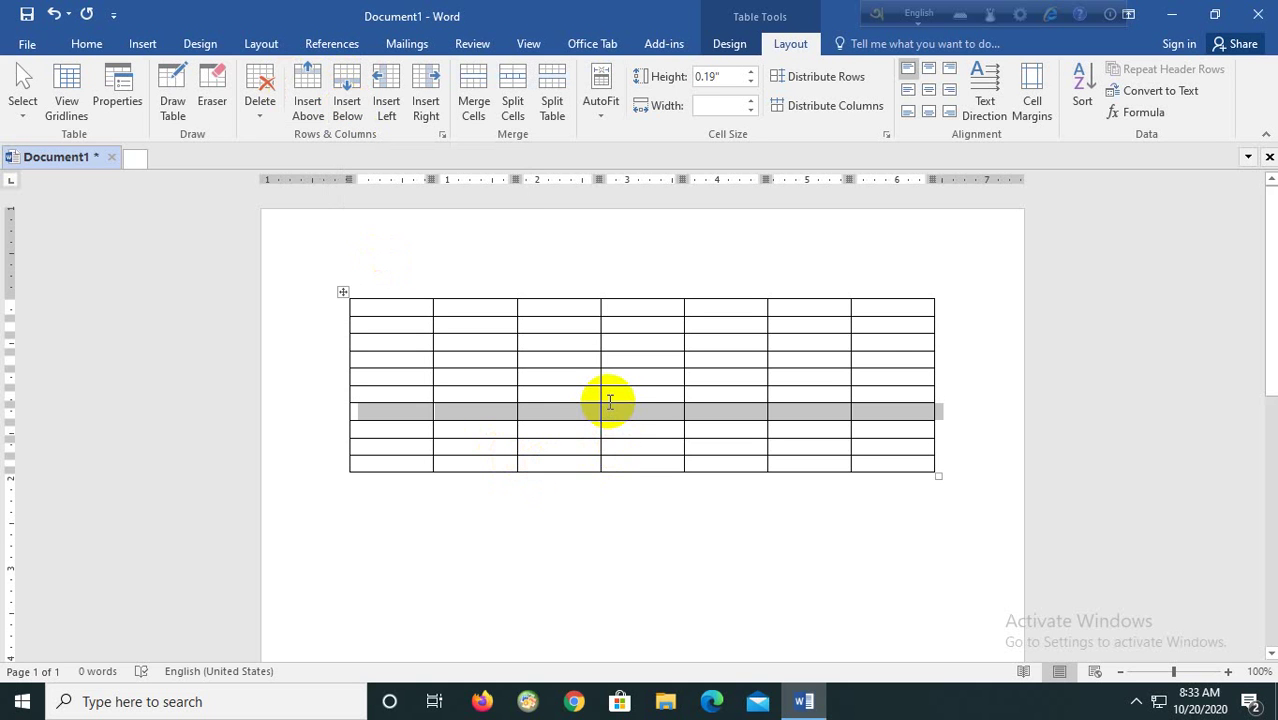
Merge all cells of the table's first row into a single cell.
{"action": "left_click", "coordinate": [554, 310]}
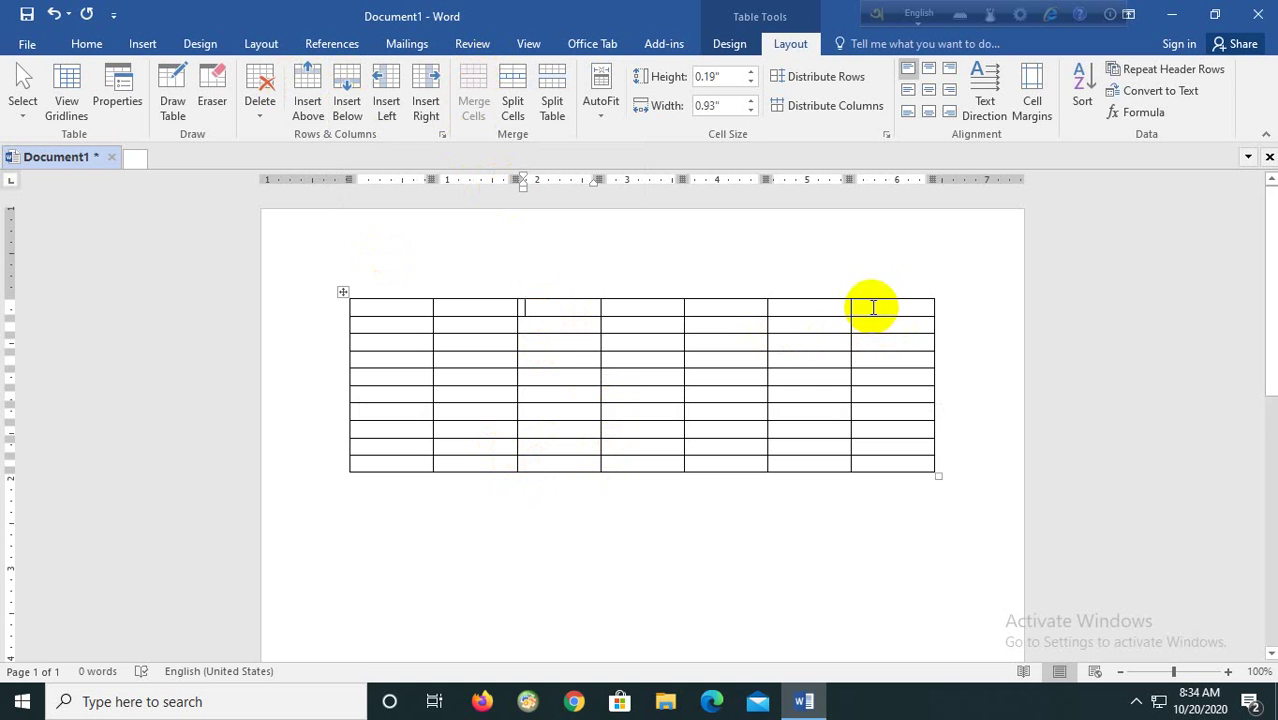
{"action": "left_click_drag", "start_coordinate": [872, 307], "coordinate": [385, 314]}
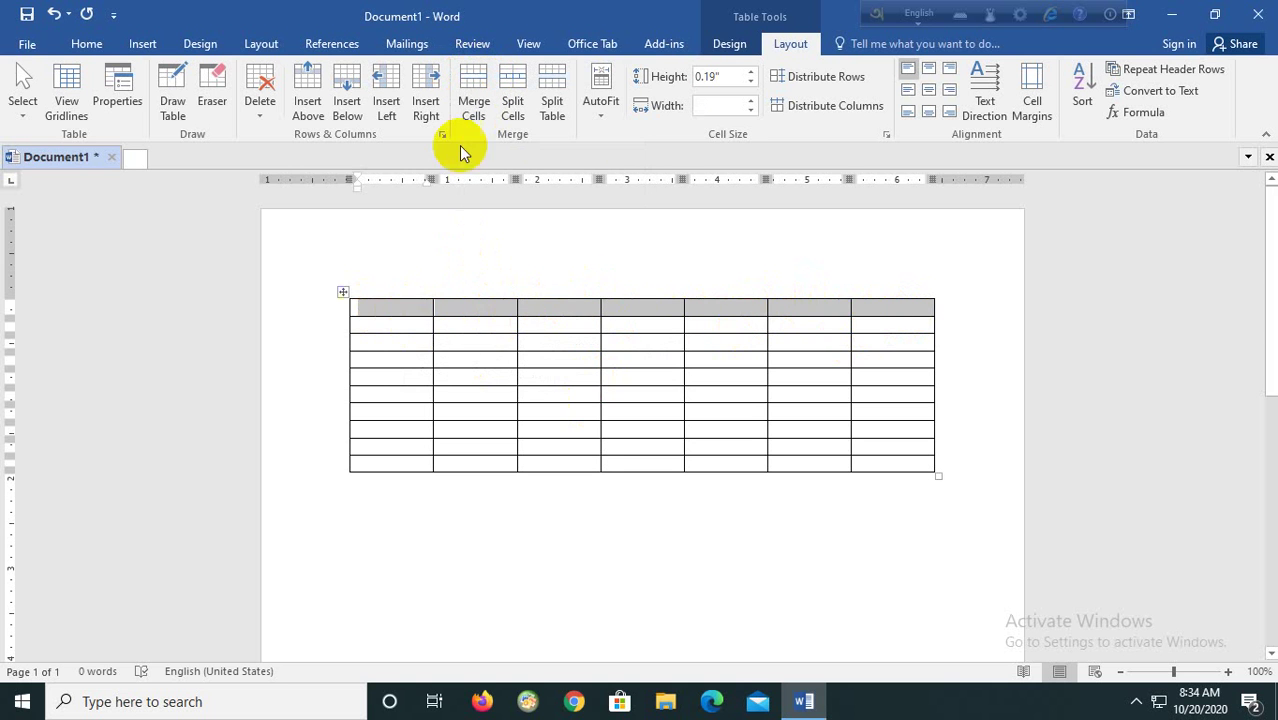
{"action": "left_click", "coordinate": [472, 95]}
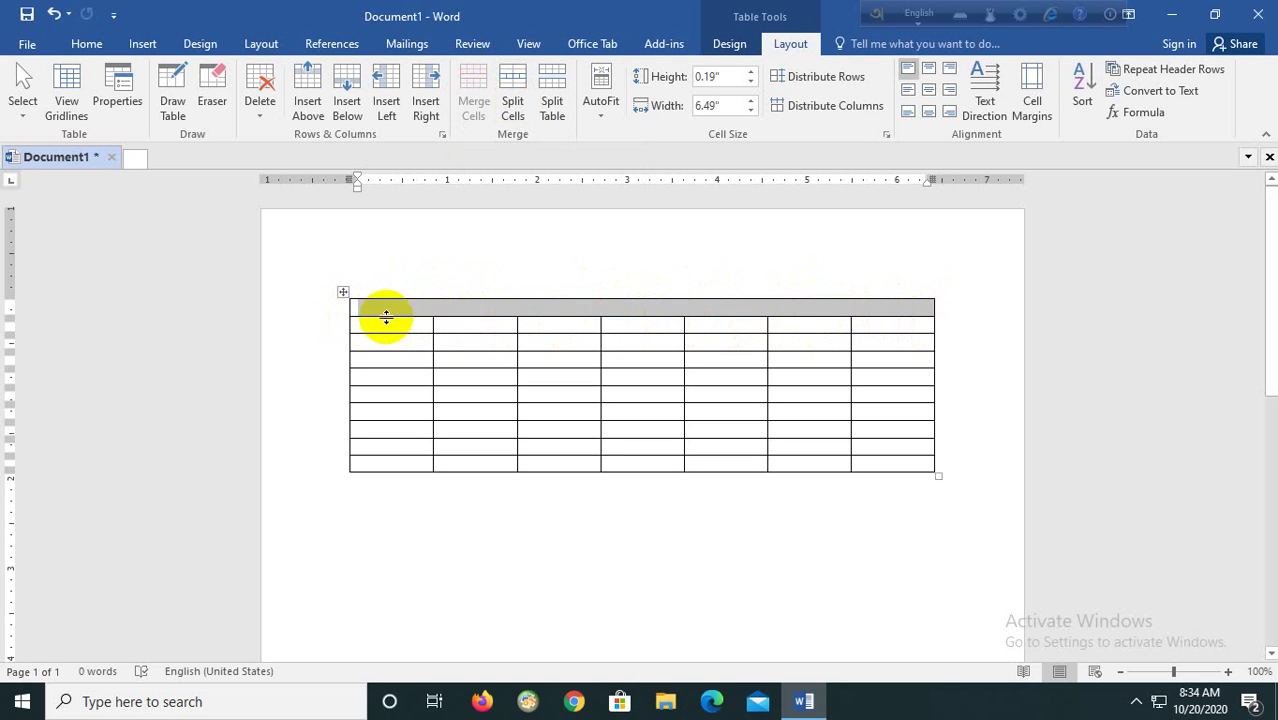
Enter the title "Microsoft Word Table" in the merged first row and centre it.
{"action": "left_click", "coordinate": [660, 309]}
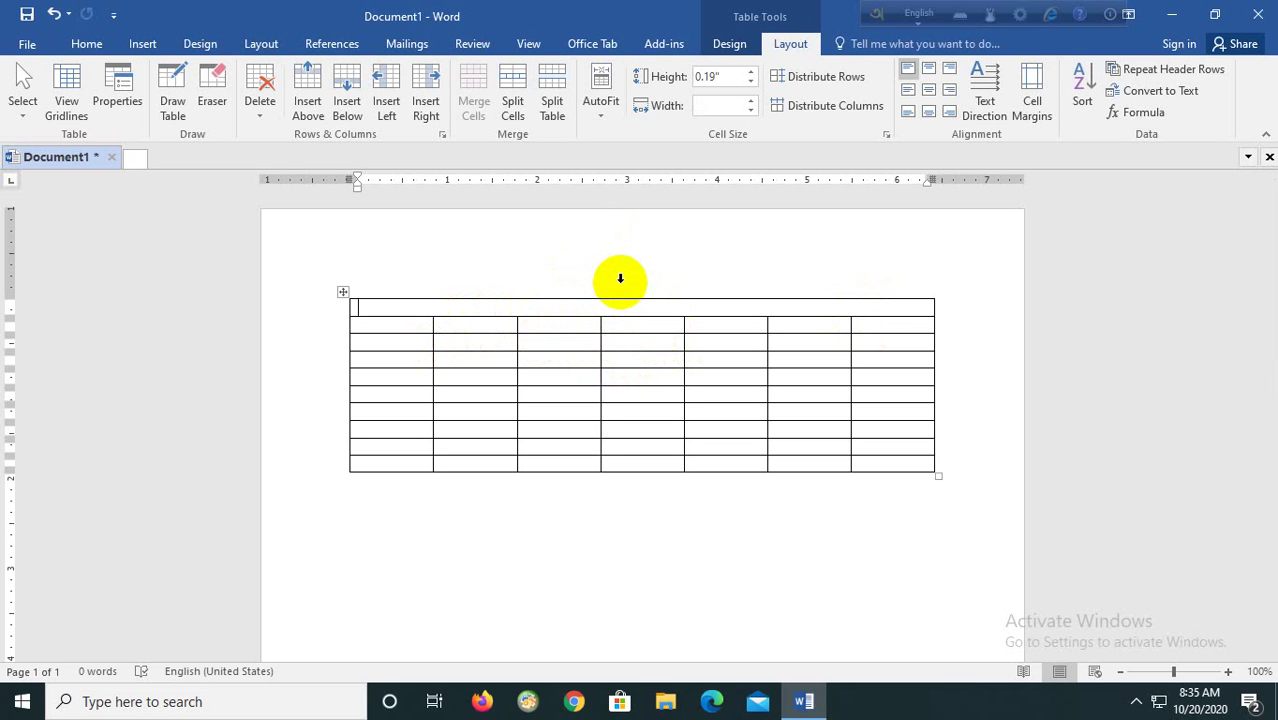
{"action": "type", "text": "croso"}
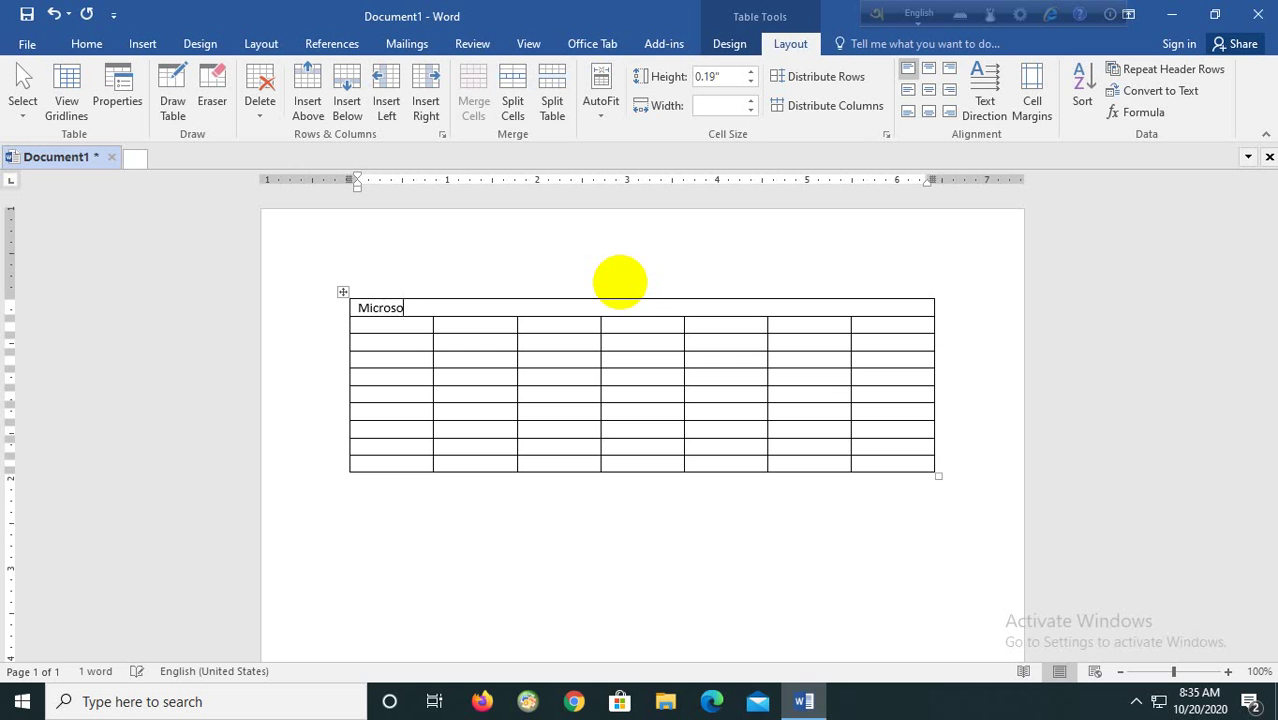
{"action": "type", "text": "ft Word Table"}
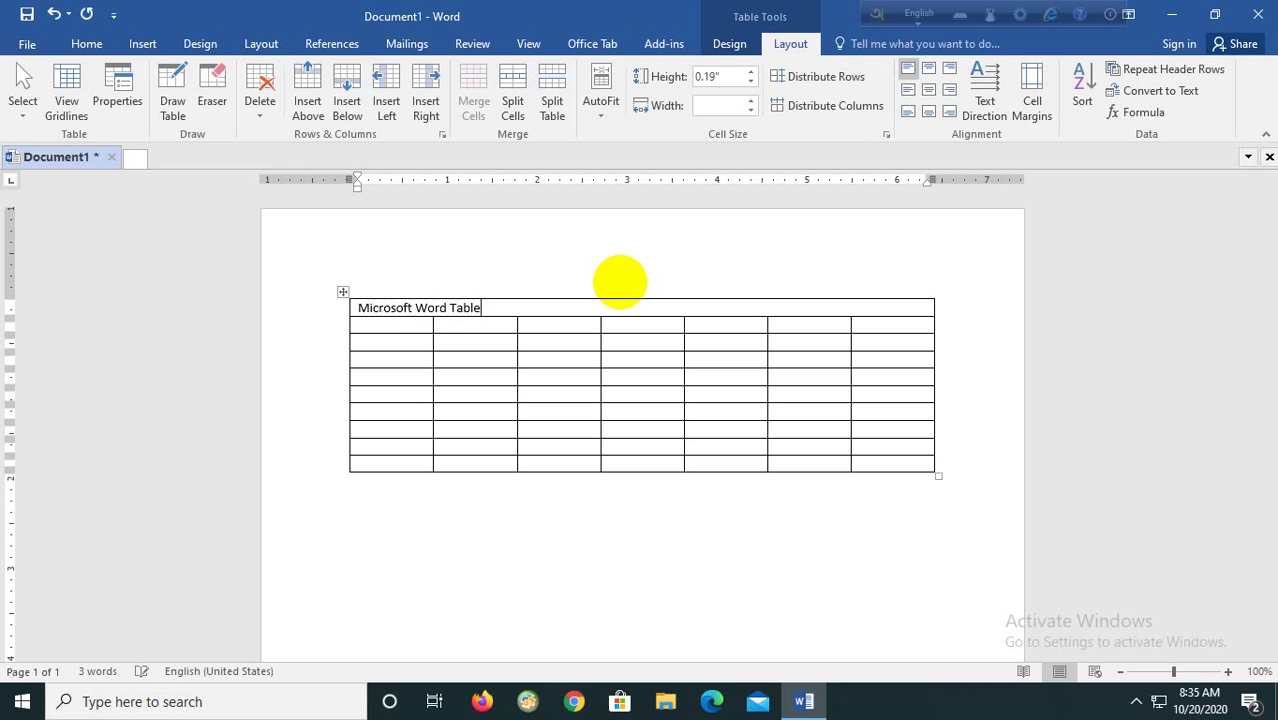
{"action": "key", "text": "ctrl+e"}
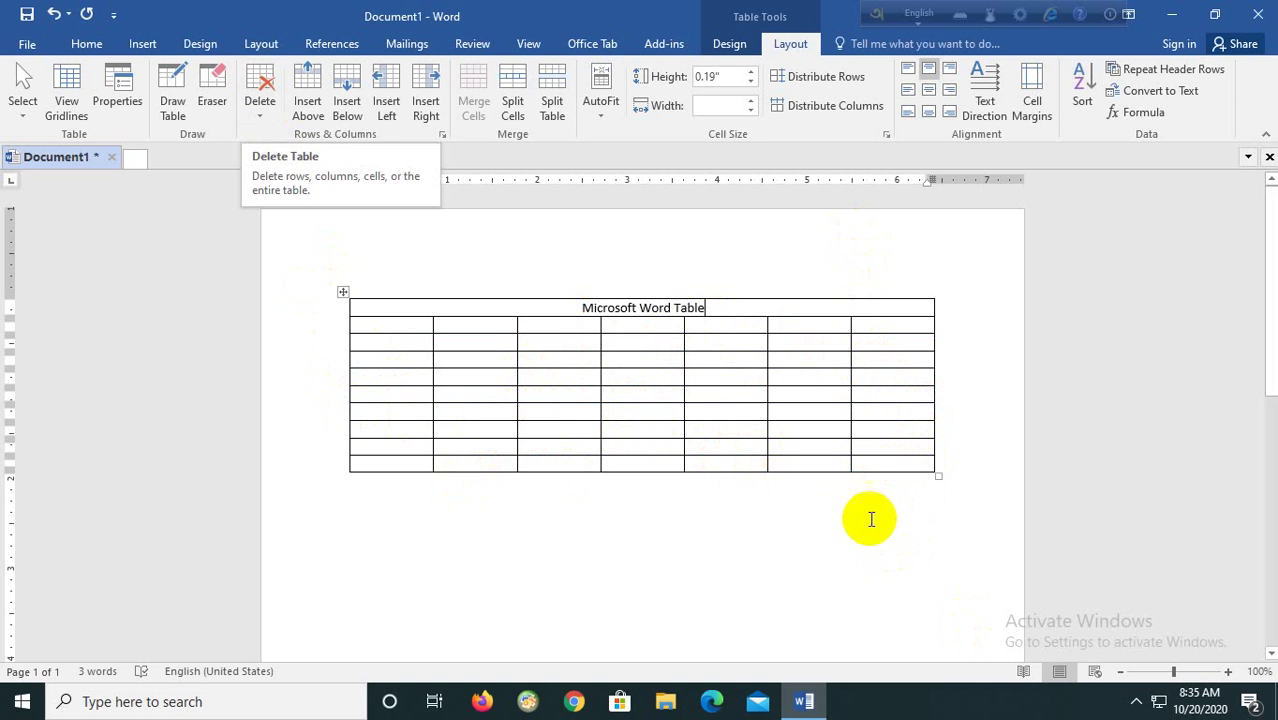
Delete the last two rows of the table.
{"action": "left_click", "coordinate": [823, 464]}
{"action": "mouse_move", "coordinate": [823, 464]}
{"action": "left_mouse_down"}
{"action": "mouse_move", "coordinate": [379, 509]}
{"action": "mouse_move", "coordinate": [350, 457]}
{"action": "left_mouse_up"}
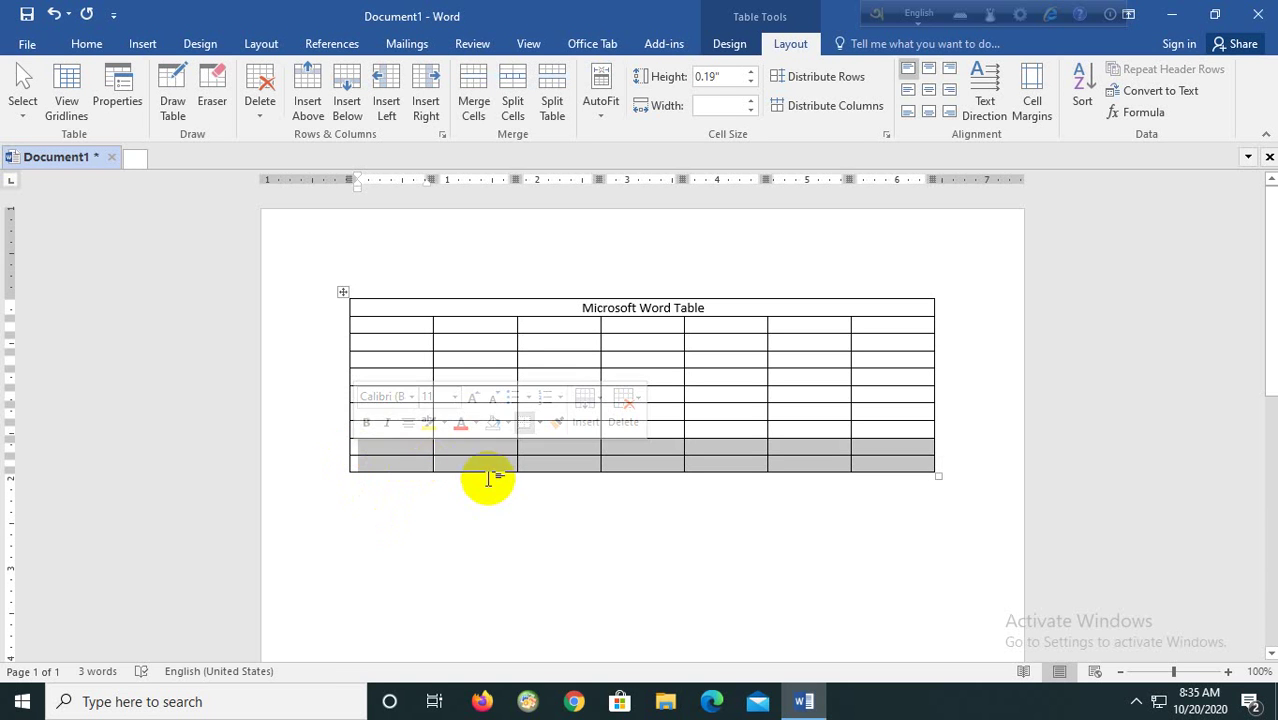
{"action": "left_click", "coordinate": [261, 121]}
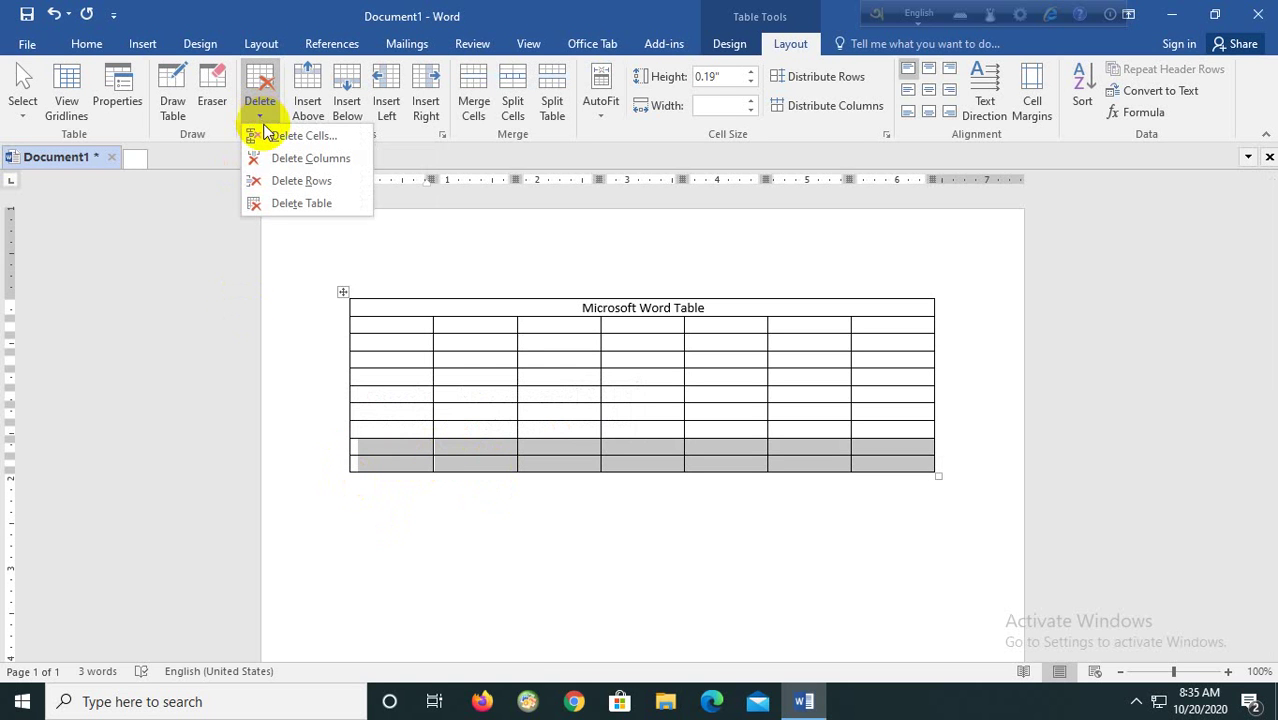
{"action": "left_click", "coordinate": [303, 183]}
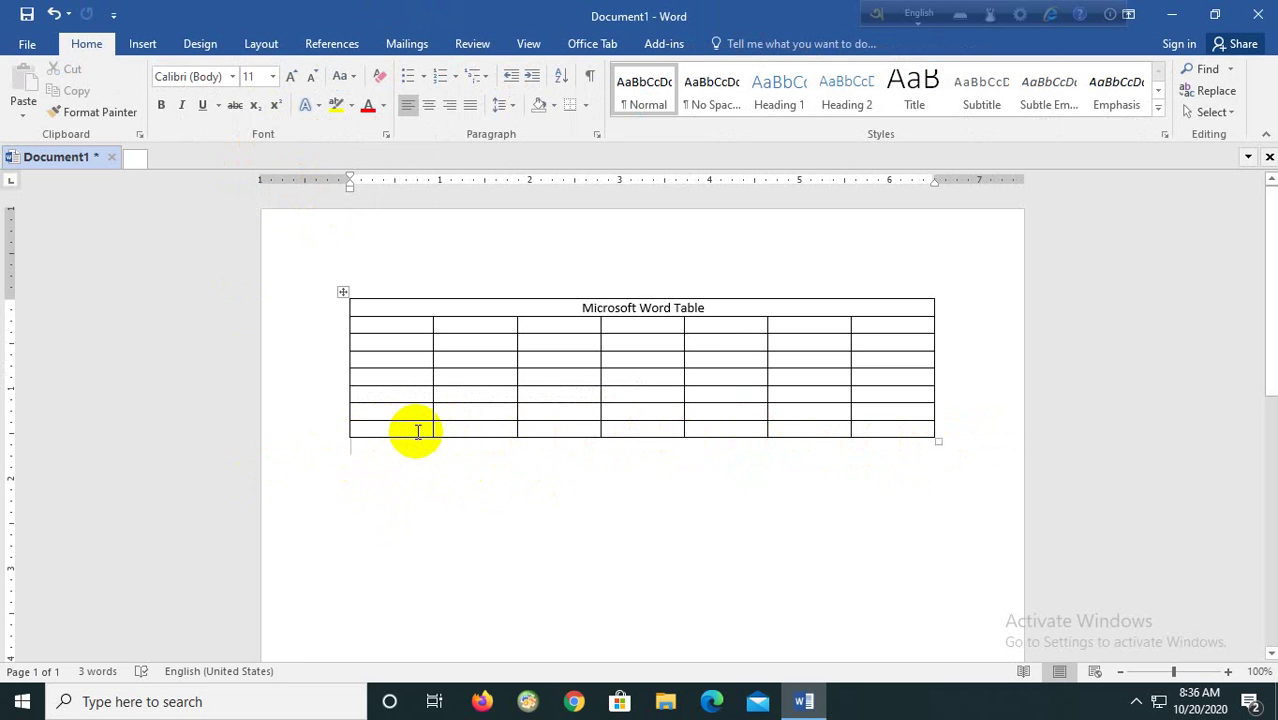
Select the last column's cells below the merged title row and delete the column.
{"action": "left_click", "coordinate": [887, 338]}
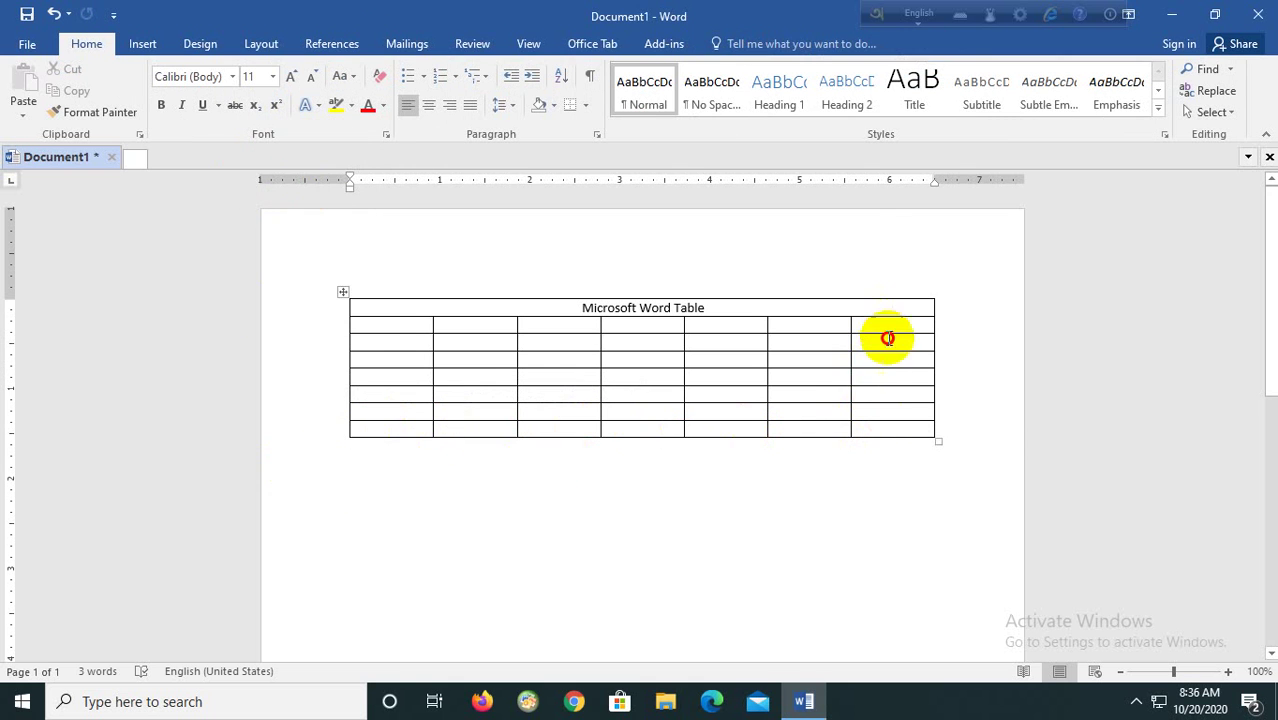
{"action": "left_click_drag", "start_coordinate": [887, 338], "coordinate": [887, 421]}
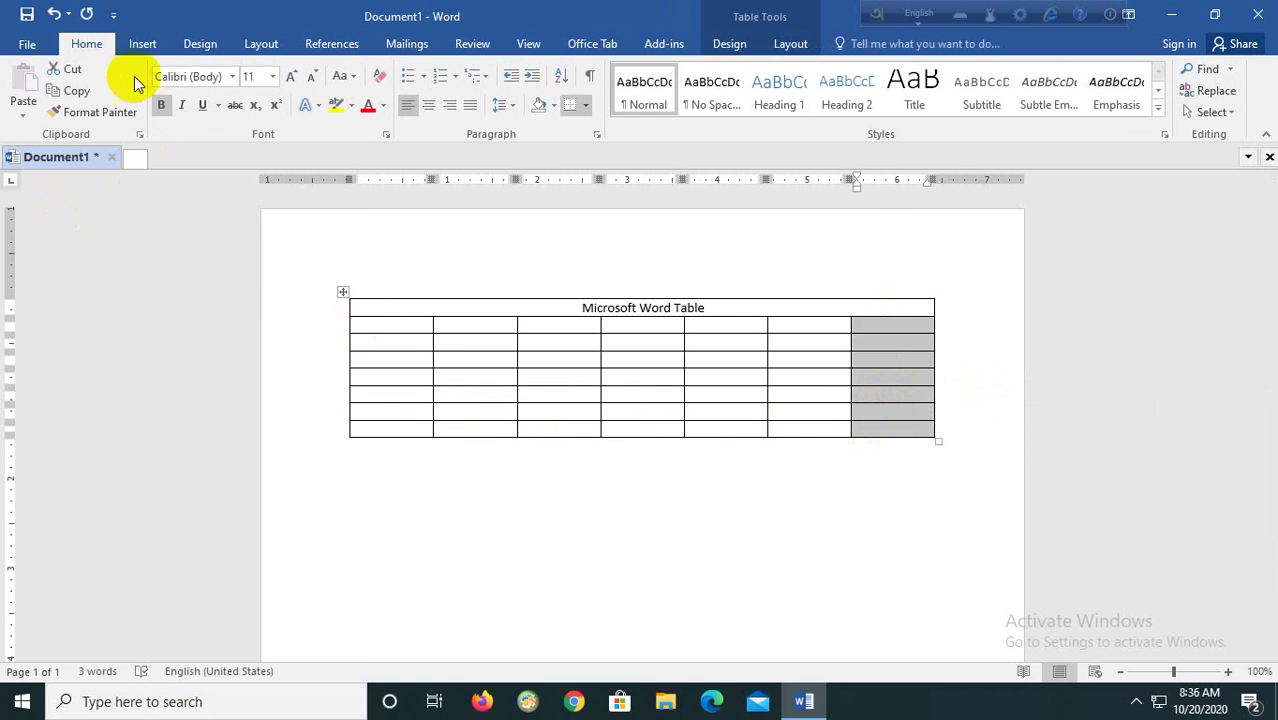
{"action": "left_click", "coordinate": [789, 44]}
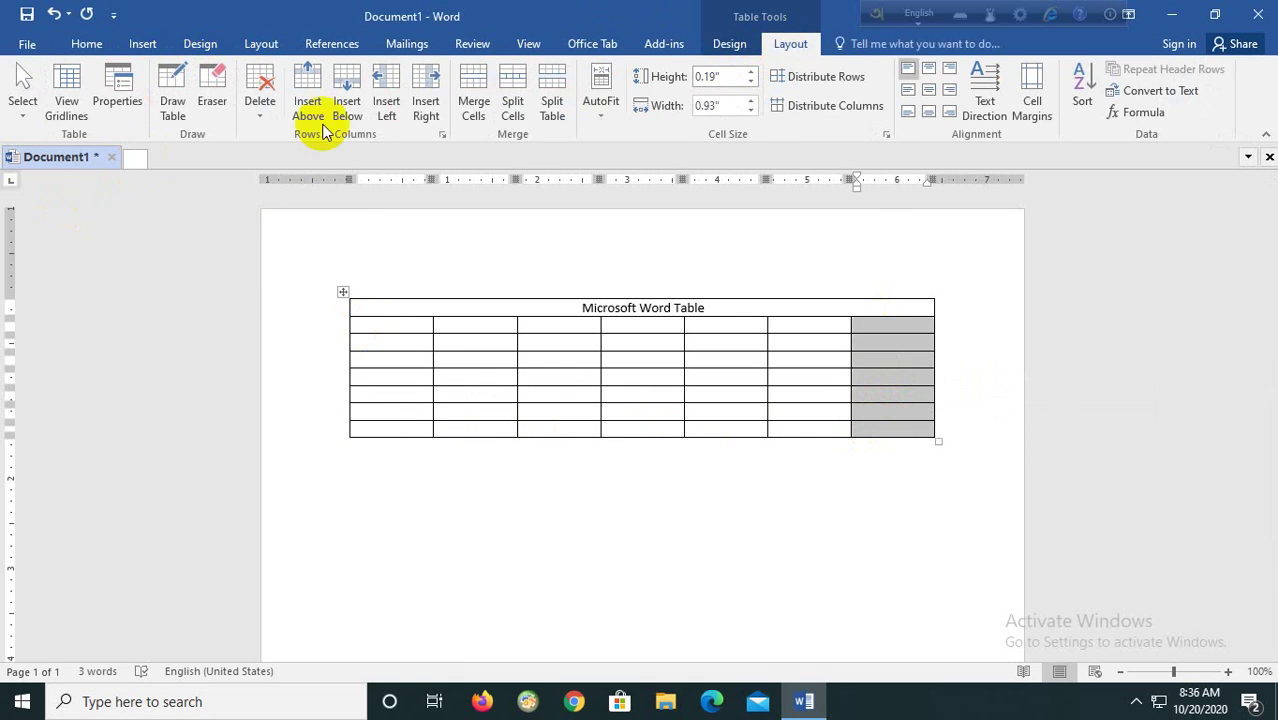
{"action": "left_click", "coordinate": [257, 118]}
{"action": "left_click", "coordinate": [303, 162]}
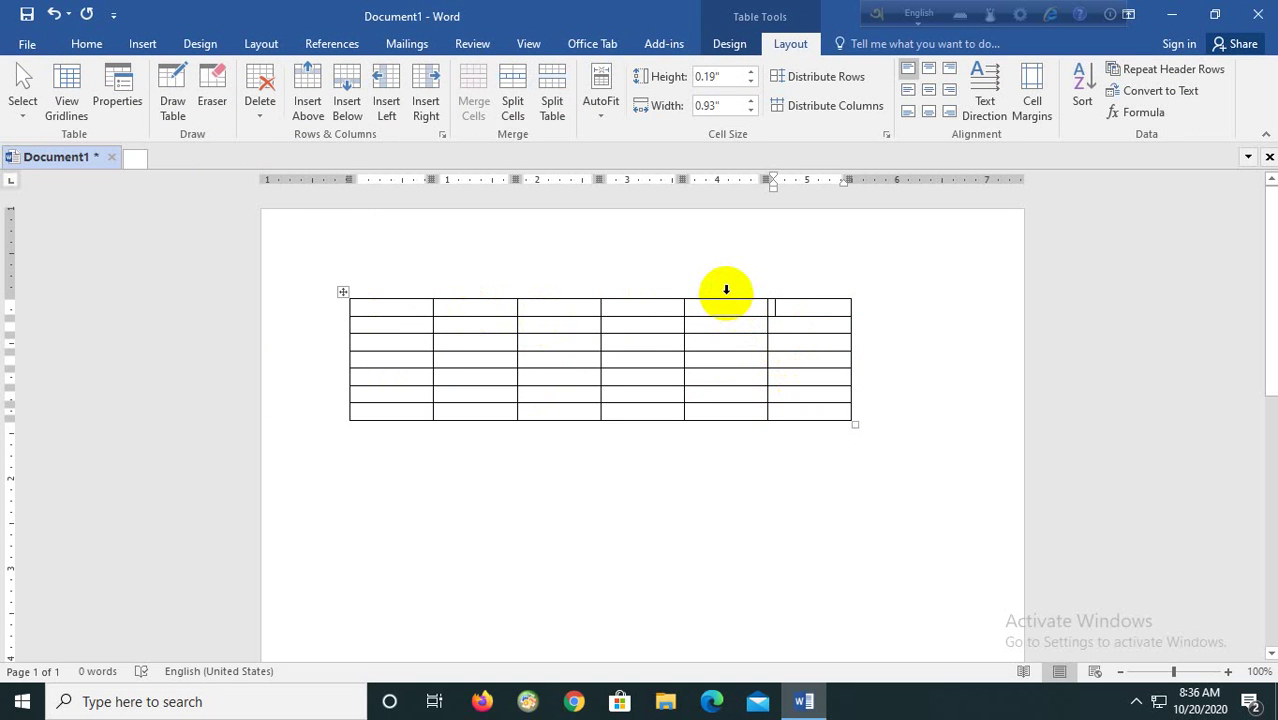
Delete the last two columns and then the last two rows of the table.
{"action": "left_click_drag", "start_coordinate": [724, 296], "coordinate": [816, 301]}
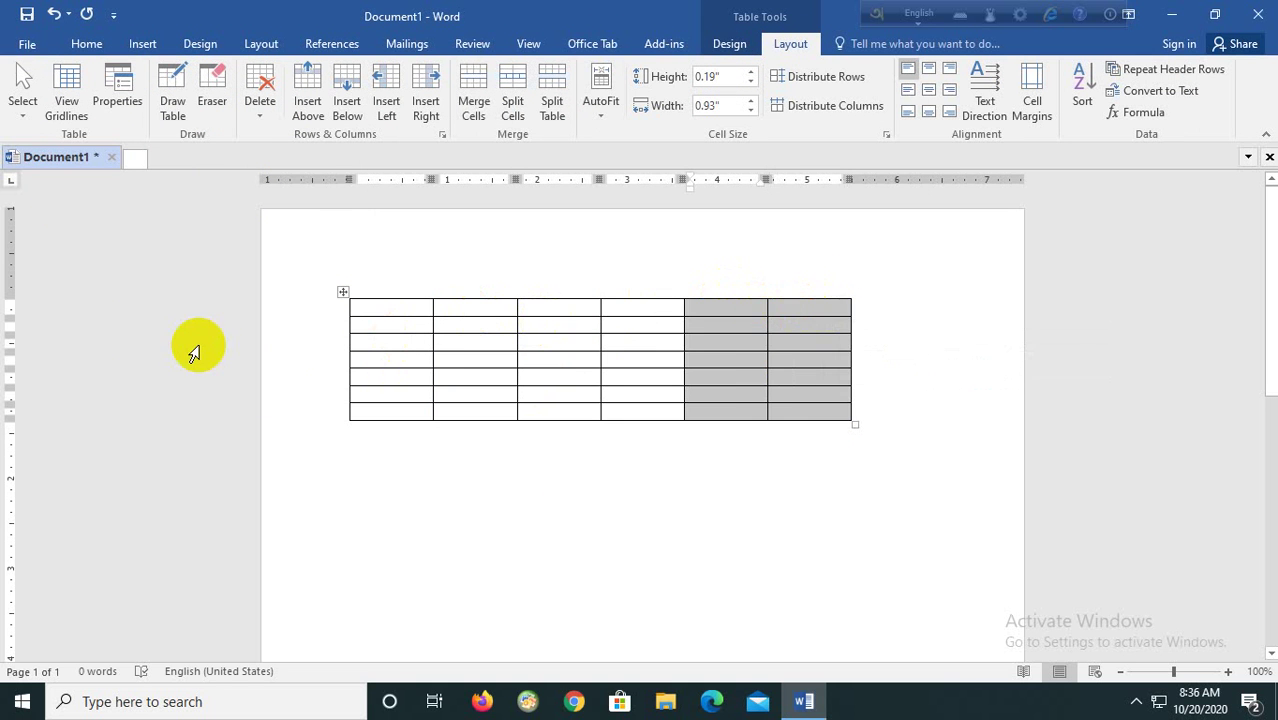
{"action": "left_click", "coordinate": [260, 115]}
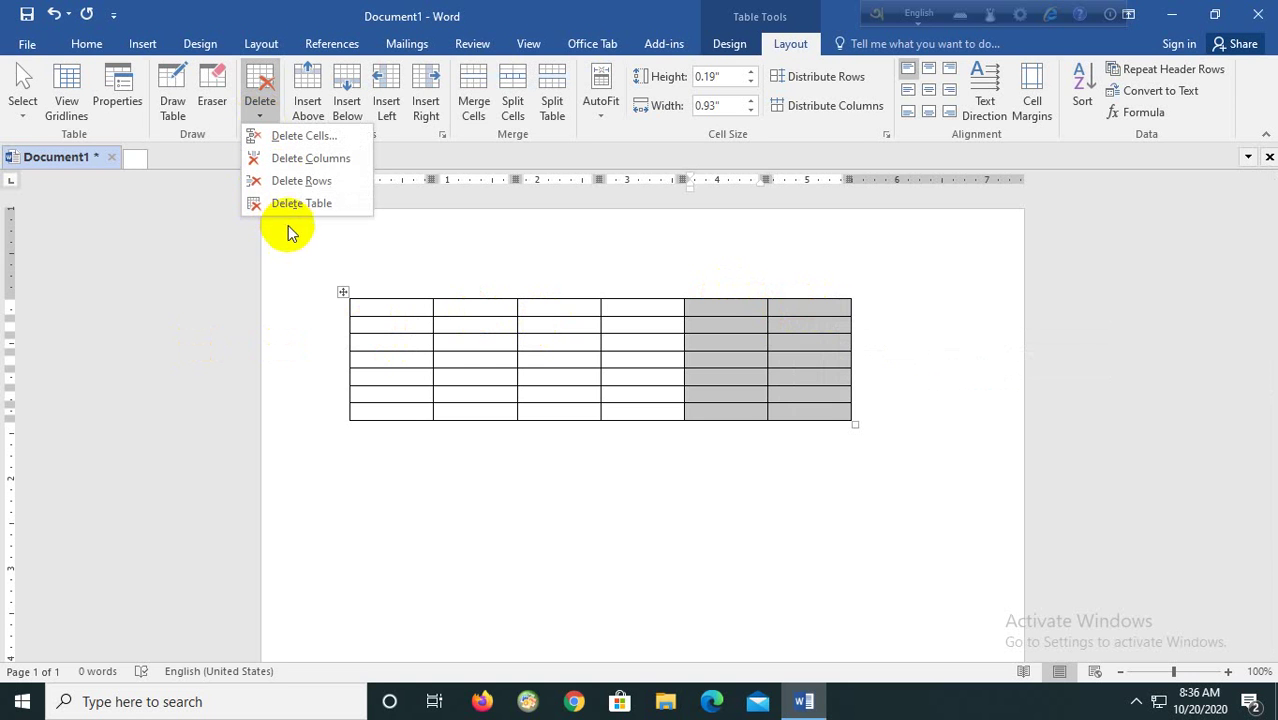
{"action": "left_click", "coordinate": [296, 160]}
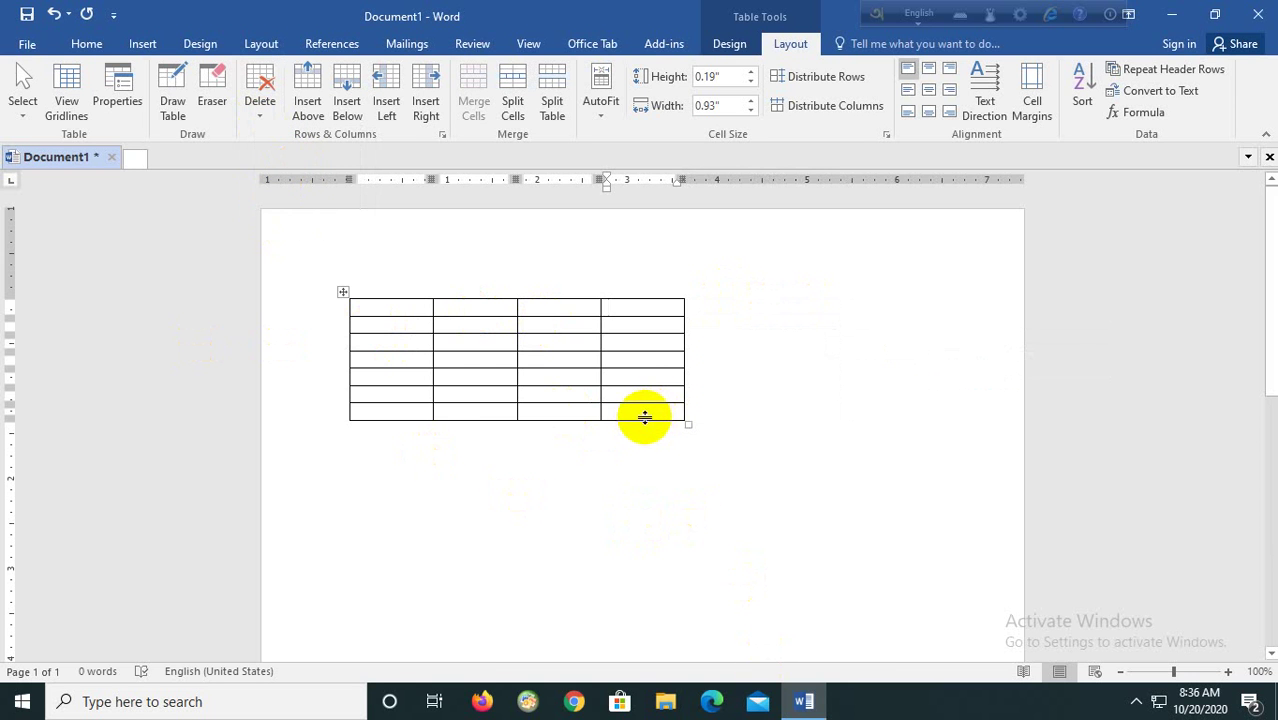
{"action": "left_click_drag", "start_coordinate": [645, 413], "coordinate": [366, 399]}
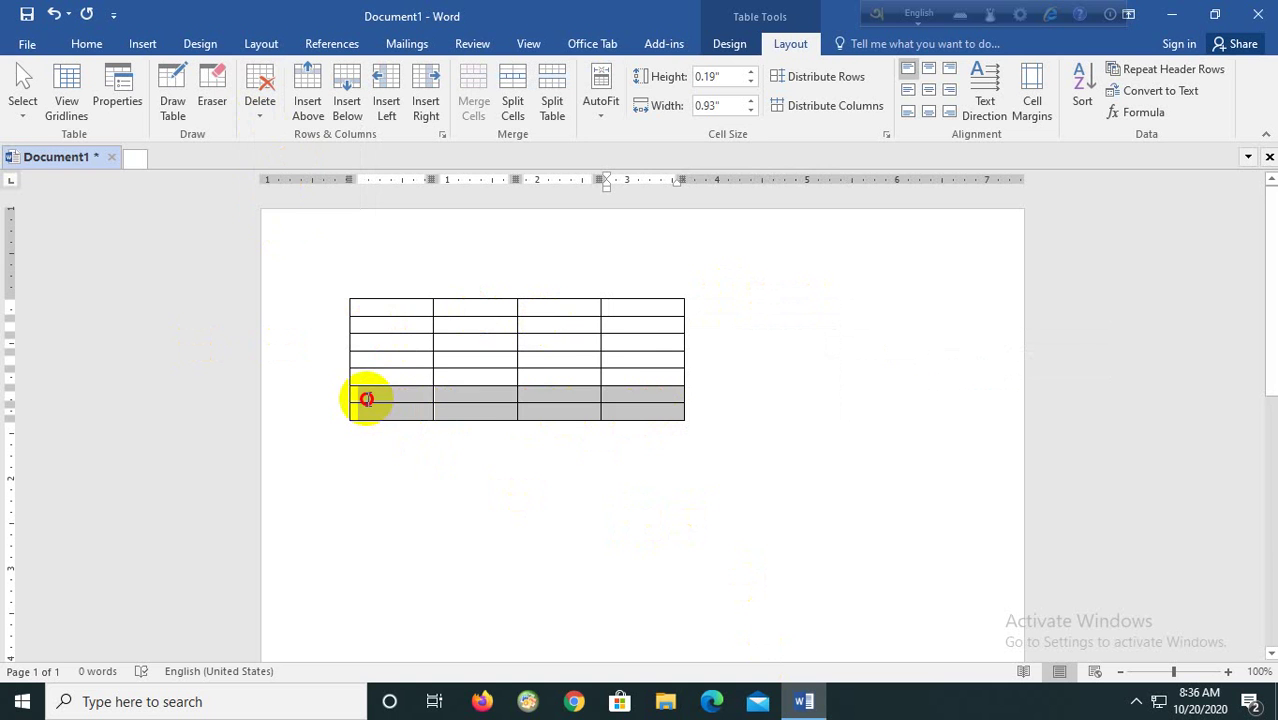
{"action": "left_click", "coordinate": [260, 105]}
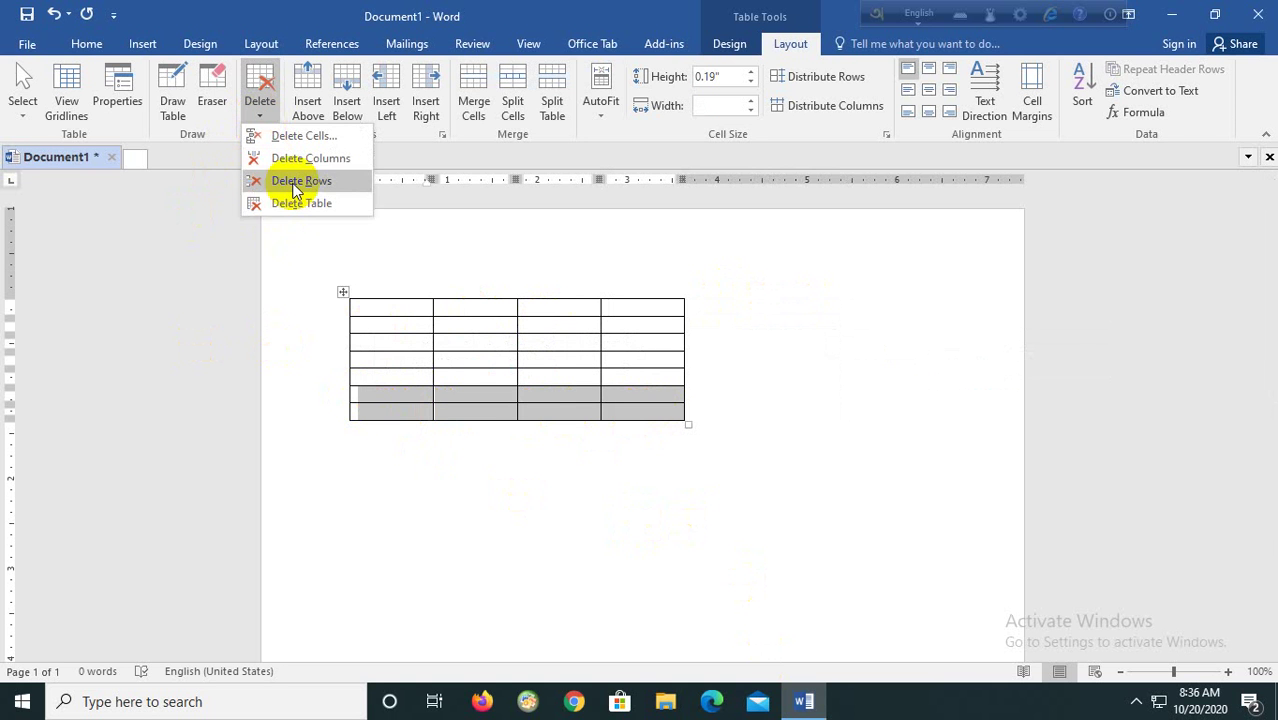
{"action": "left_click", "coordinate": [296, 190]}
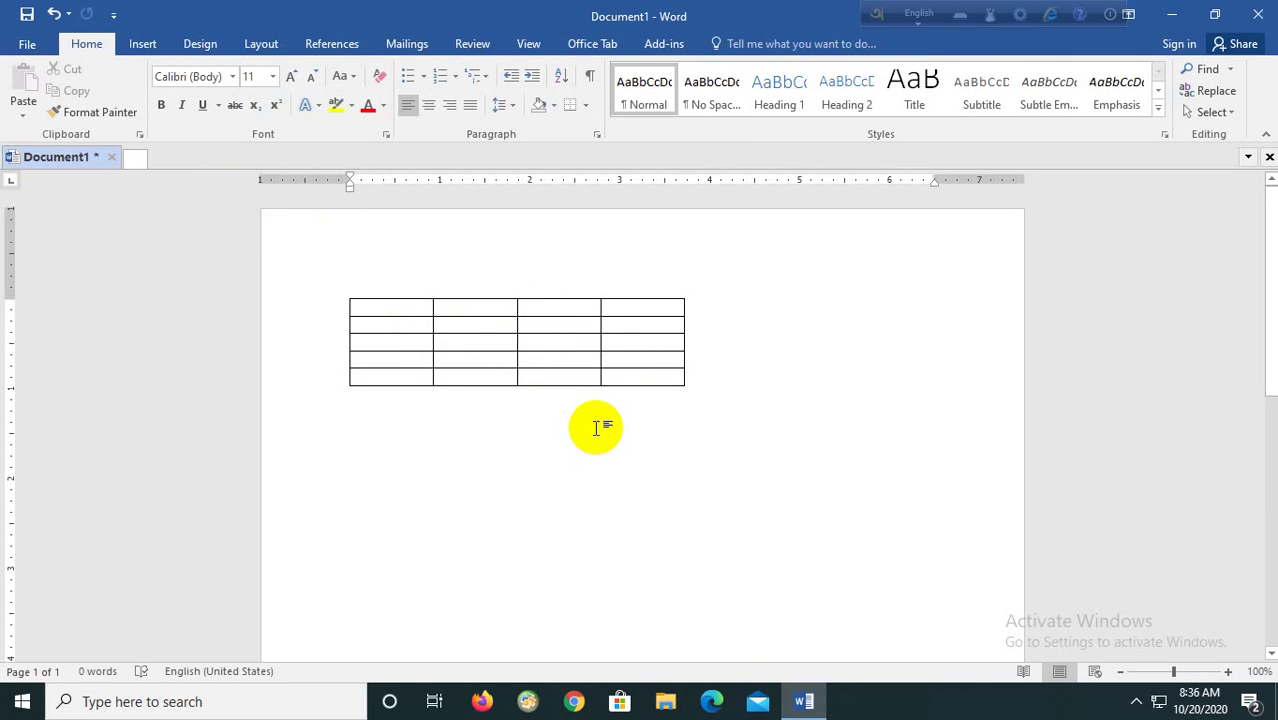
{"action": "left_click", "coordinate": [562, 357]}
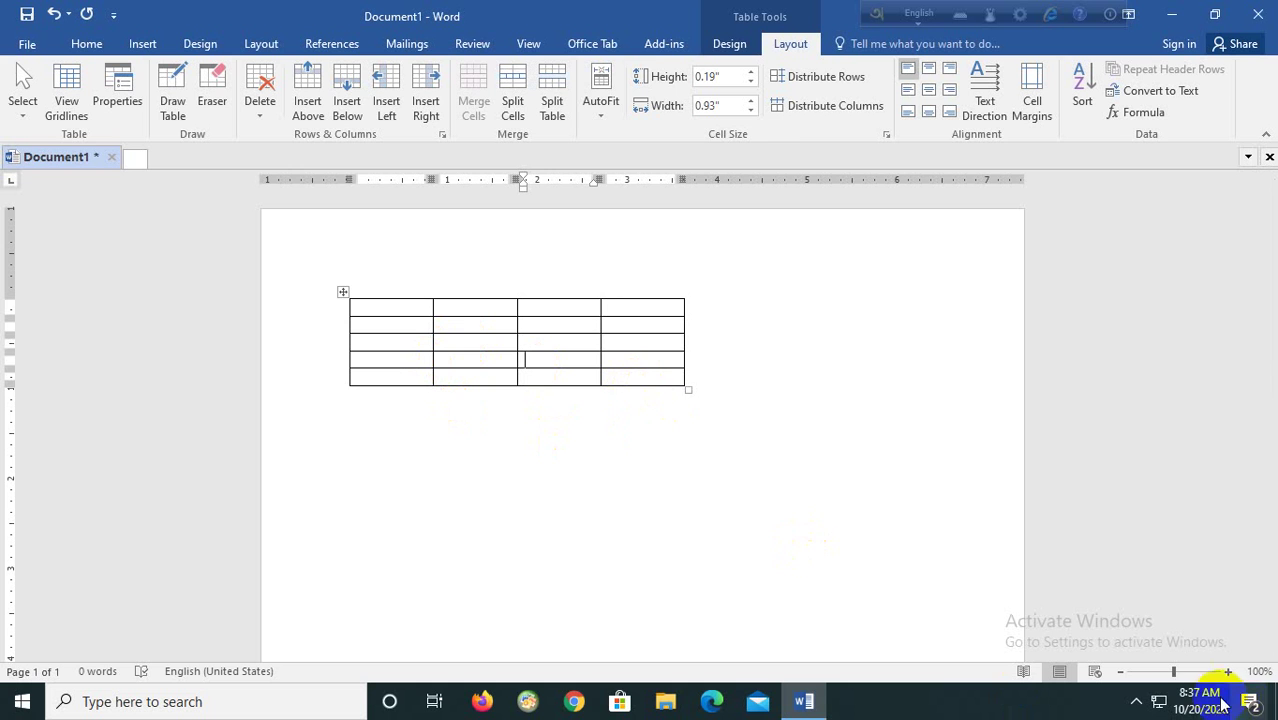
{"action": "left_click", "coordinate": [1137, 705]}
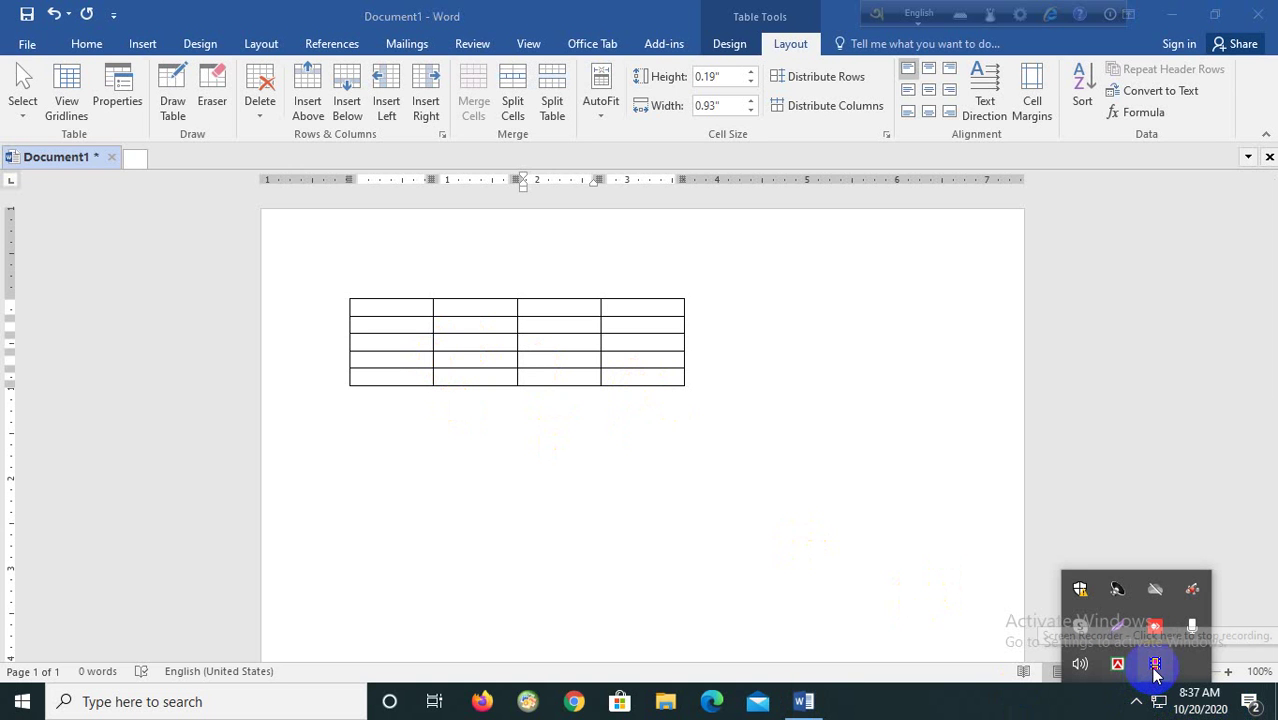